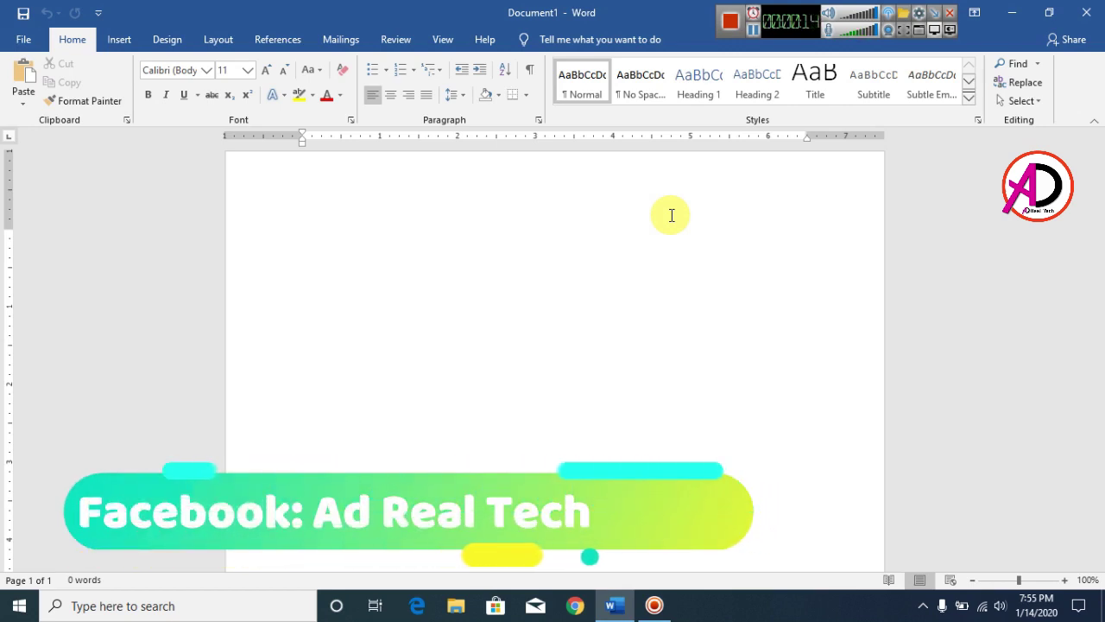
Apply the Narrow margin preset, 0.5" on every side
{"action": "left_click", "coordinate": [218, 41]}
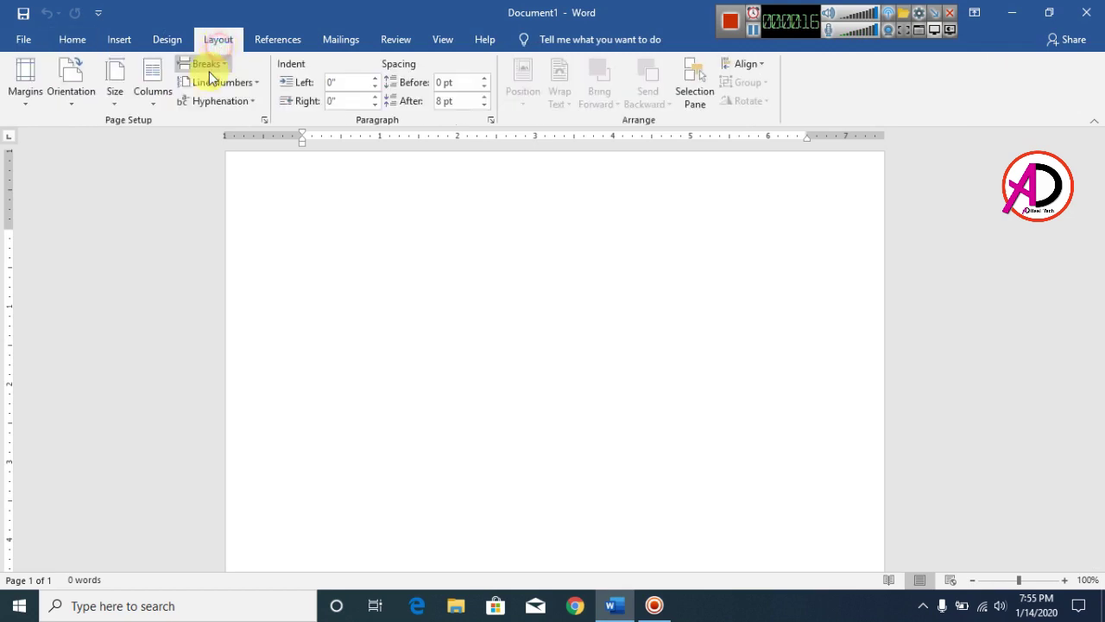
{"action": "left_click", "coordinate": [36, 102]}
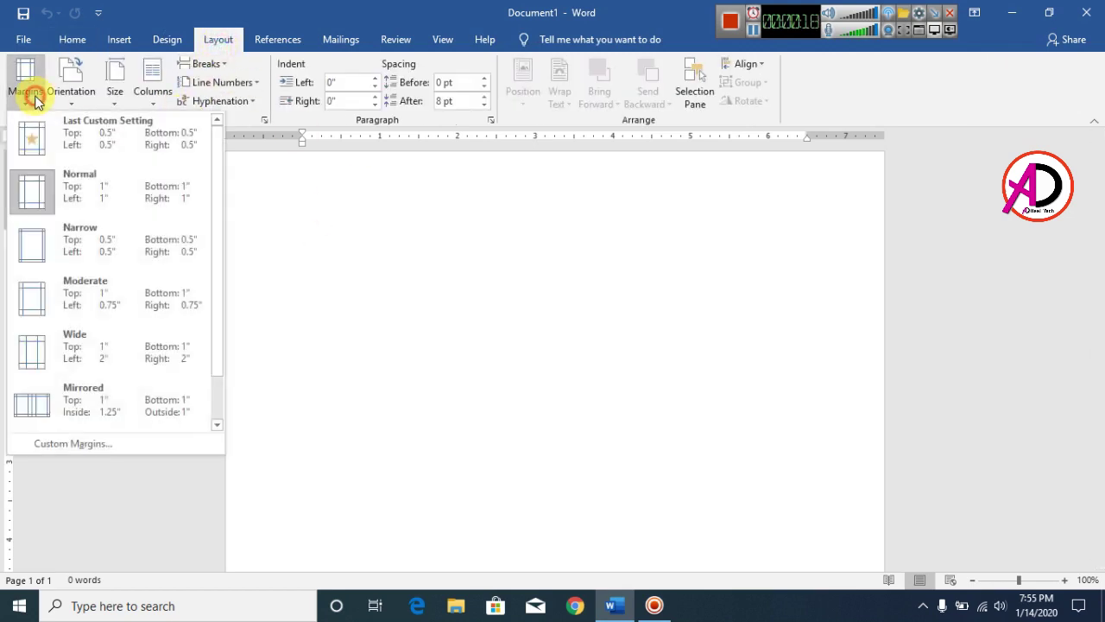
{"action": "left_click", "coordinate": [112, 245]}
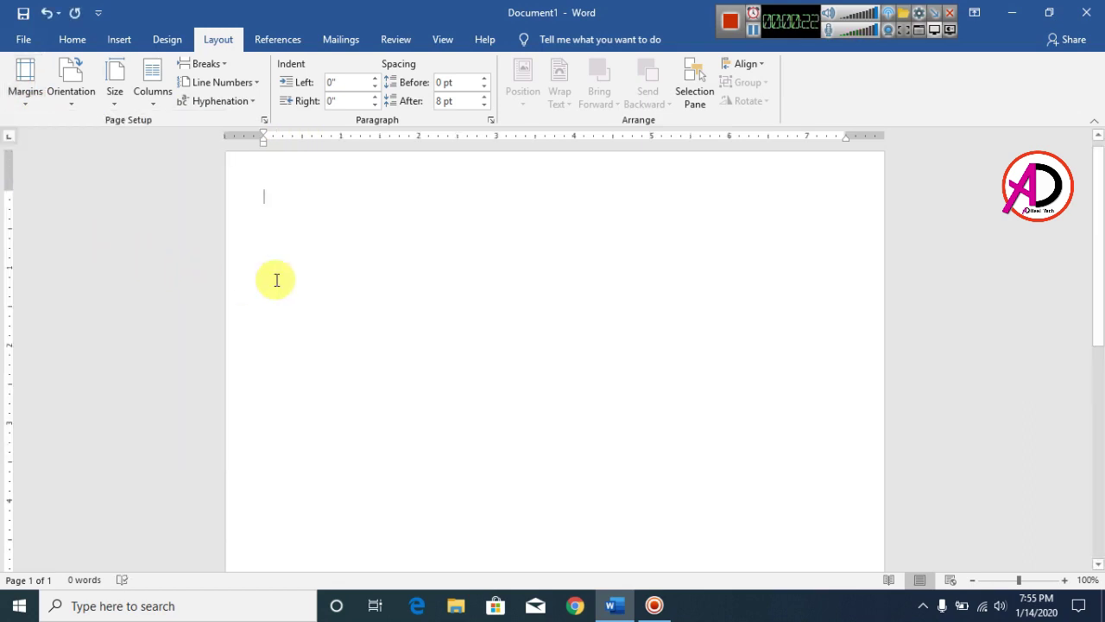
{"action": "left_click", "coordinate": [121, 102]}
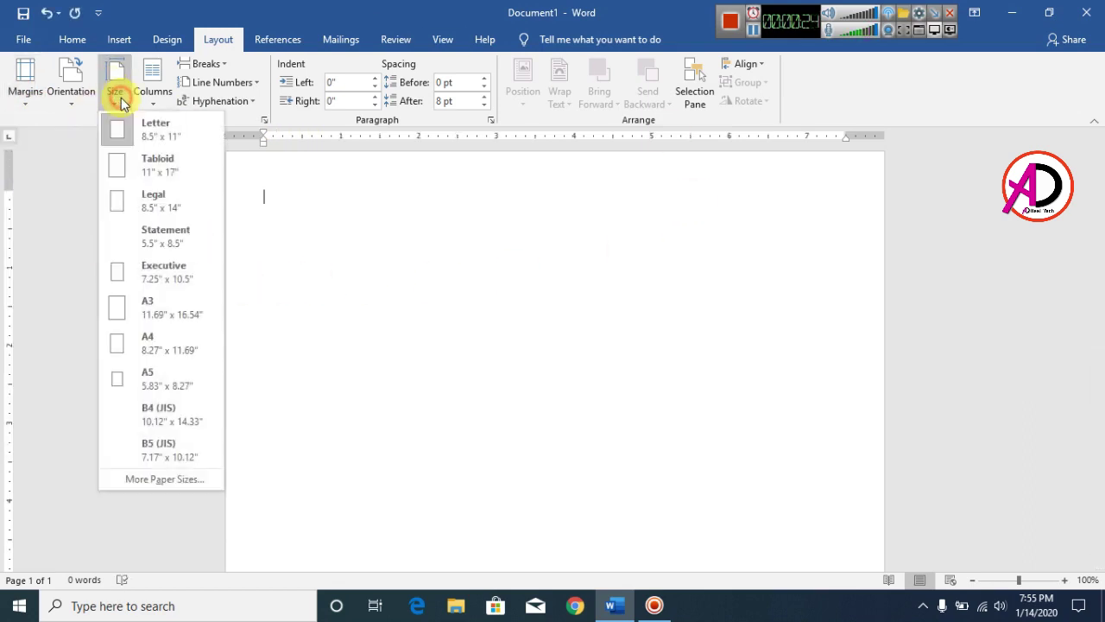
Set a custom paper size of 2.4" wide by 3.4" high in Page Setup
{"action": "left_click", "coordinate": [174, 480]}
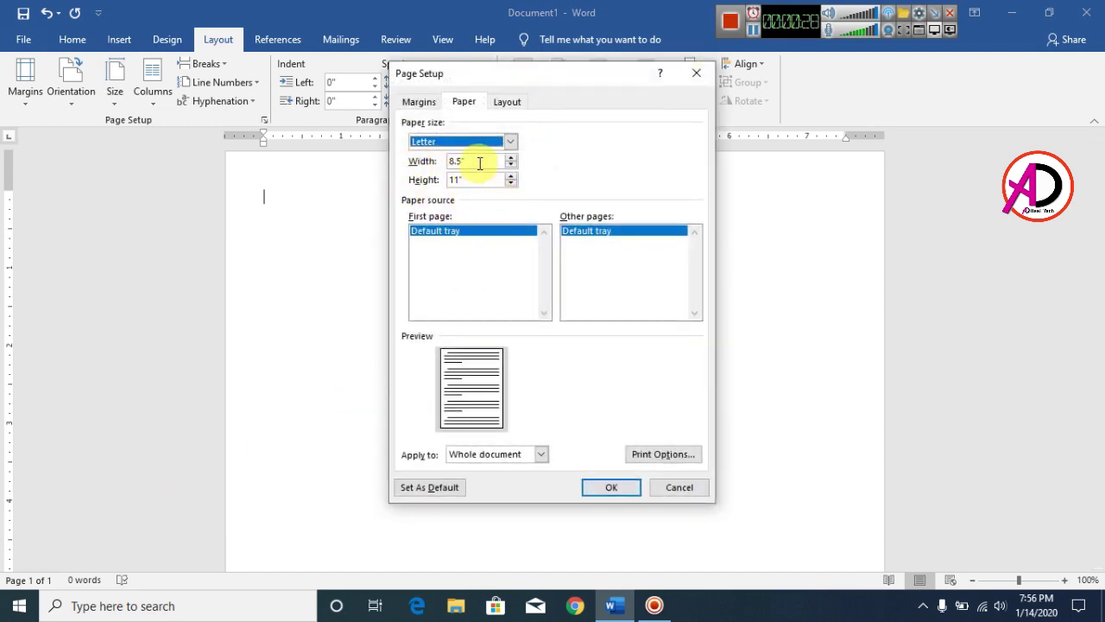
{"action": "left_click_drag", "start_coordinate": [480, 163], "coordinate": [431, 160]}
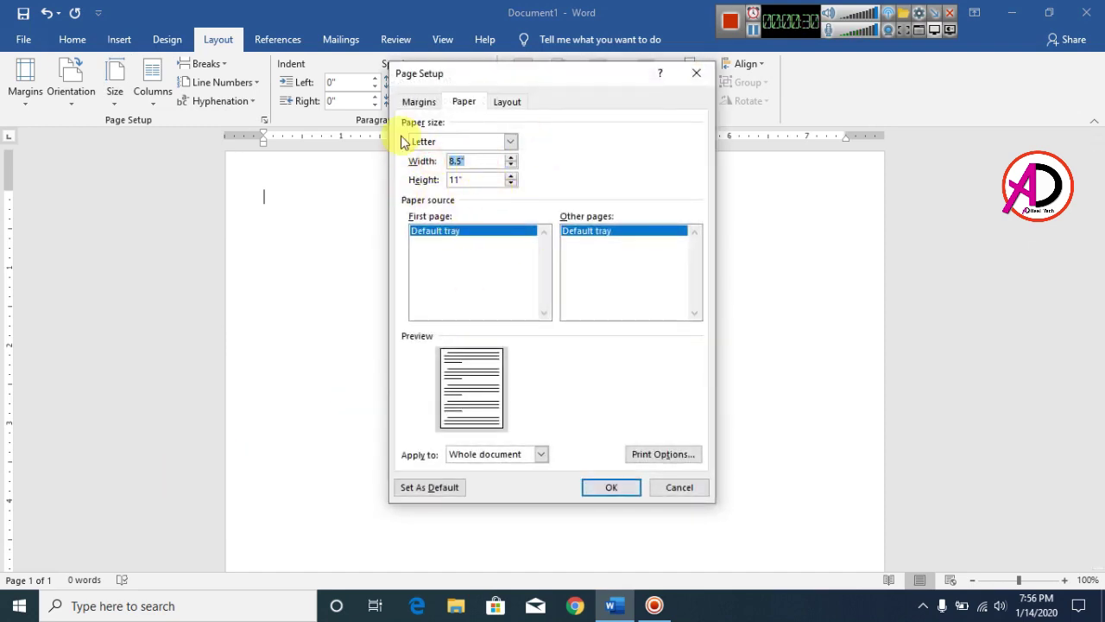
{"action": "type", "text": "2.4"}
{"action": "key", "text": "Tab"}
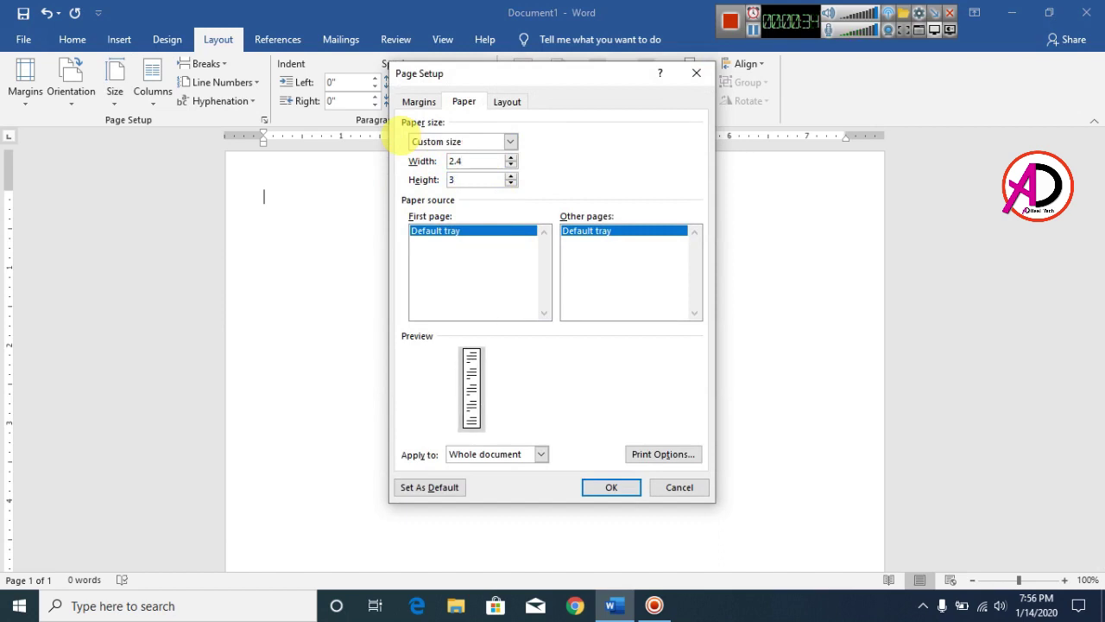
{"action": "type", "text": "3.4"}
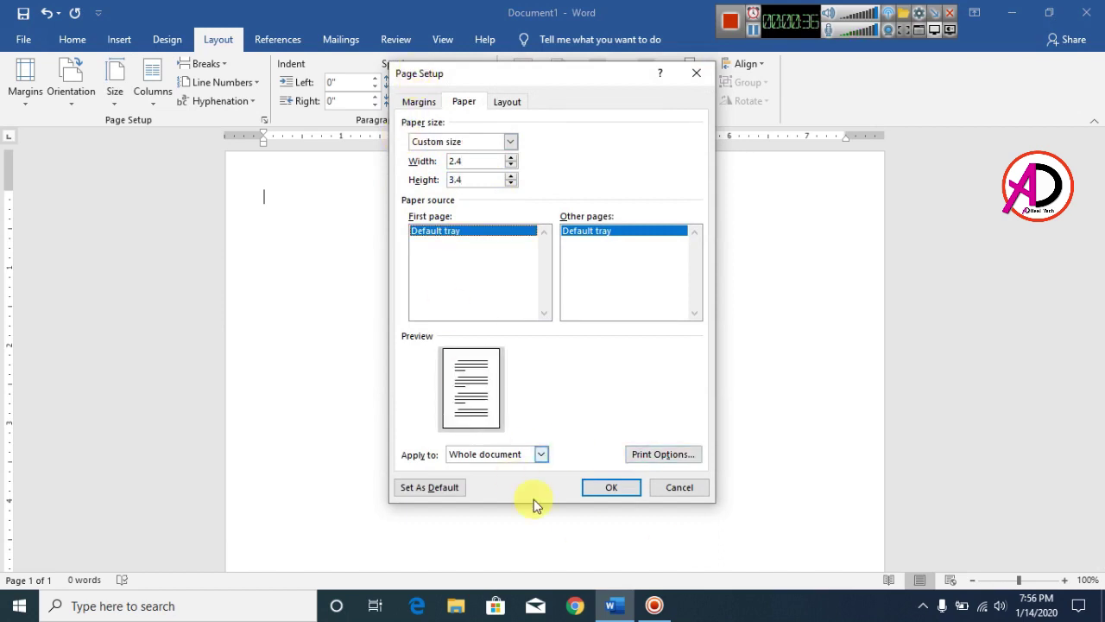
{"action": "left_click", "coordinate": [613, 488]}
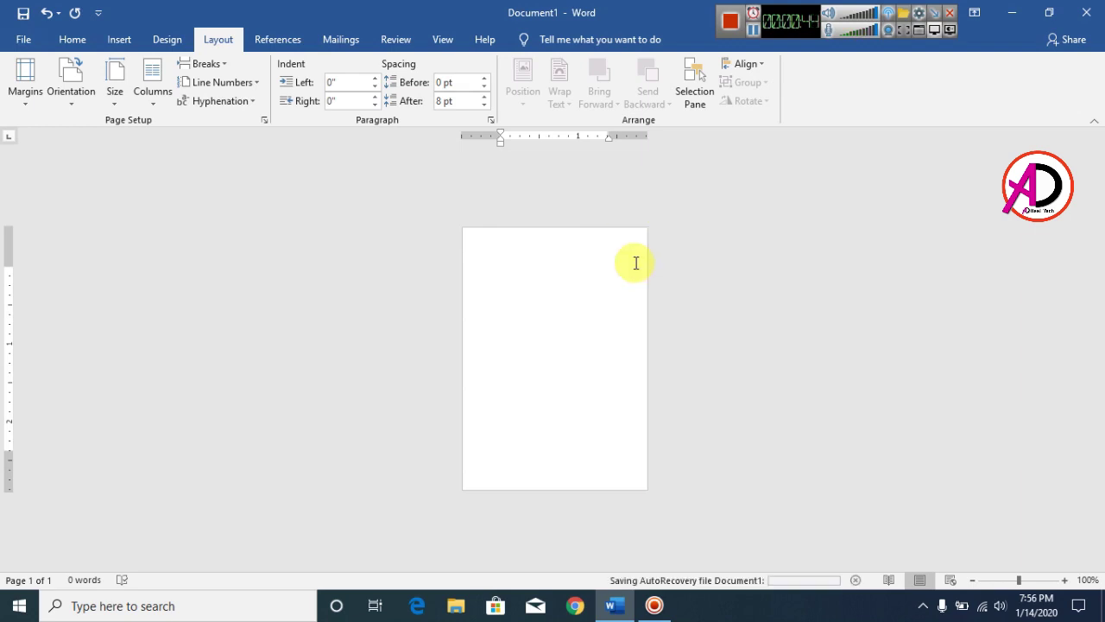
{"action": "scroll", "coordinate": [627, 346], "scroll_direction": "up", "scroll_amount": 5, "text": "ctrl"}
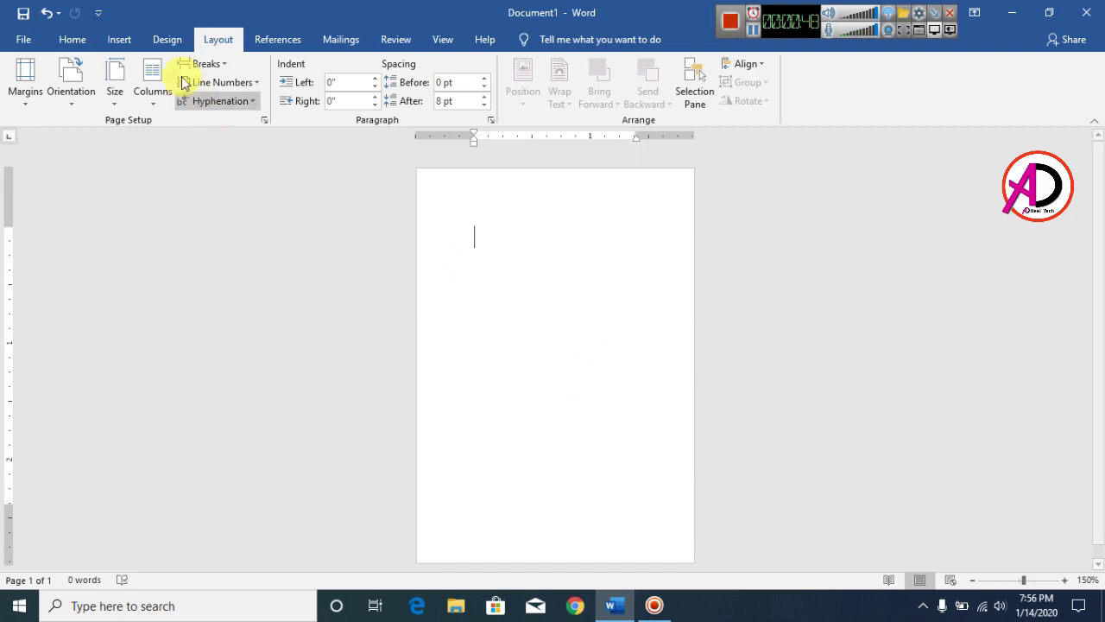
Draw a tall rectangle running down the page's left edge
{"action": "left_click", "coordinate": [121, 40]}
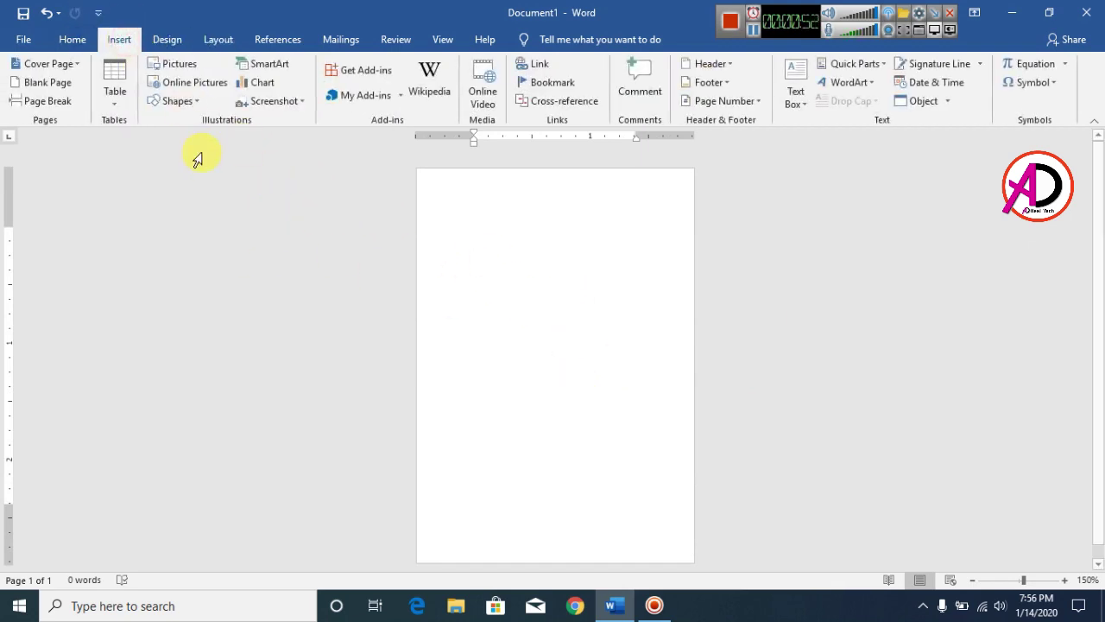
{"action": "left_click", "coordinate": [165, 102]}
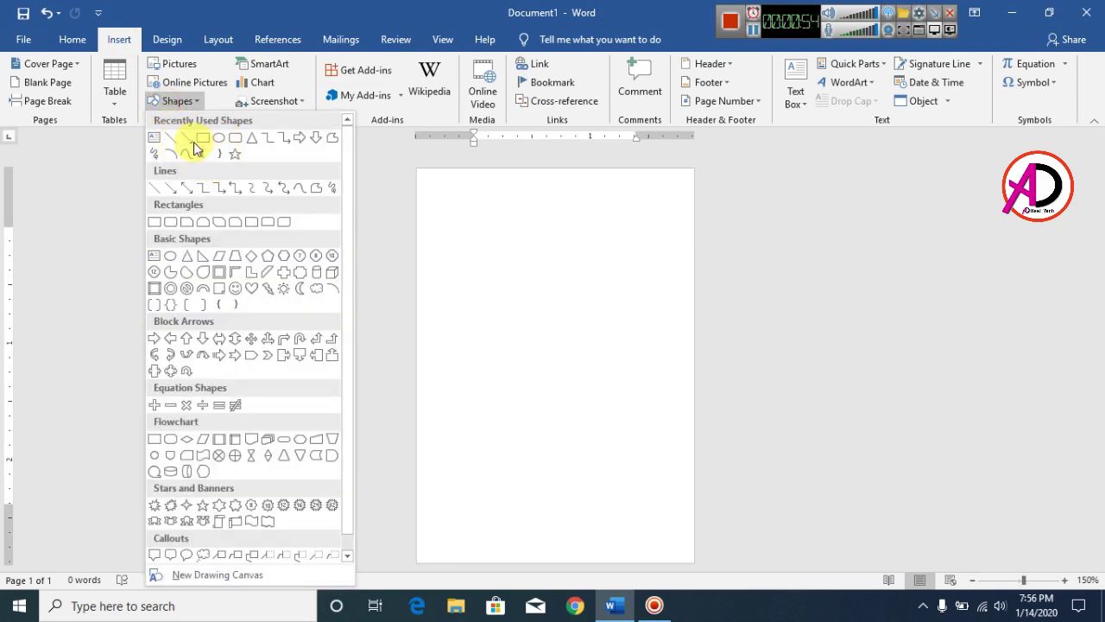
{"action": "left_click", "coordinate": [204, 137]}
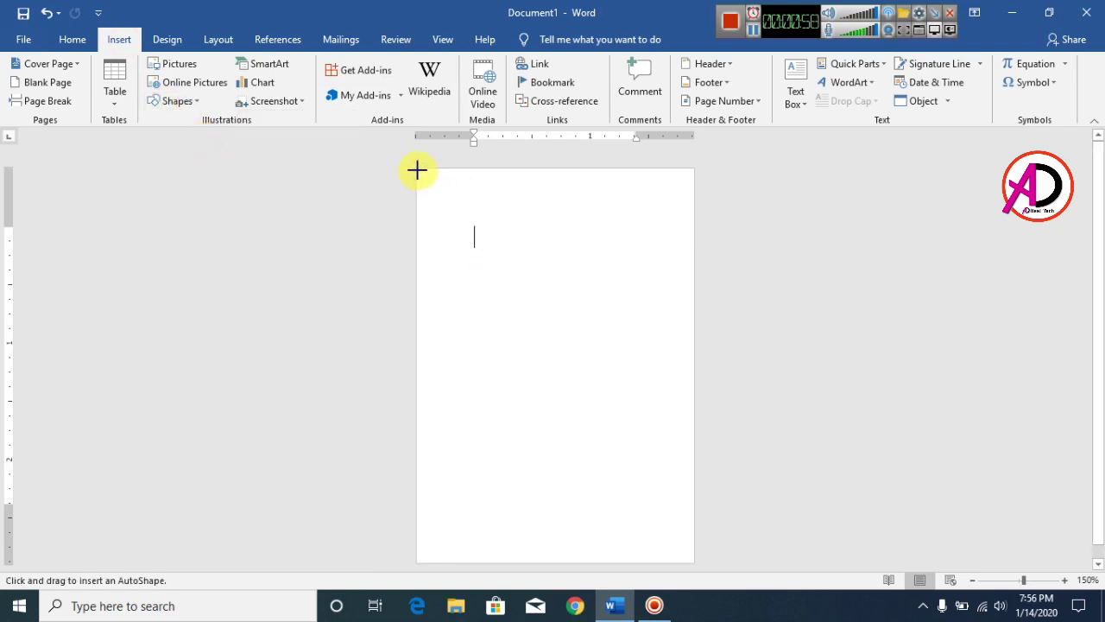
{"action": "mouse_move", "coordinate": [418, 170]}
{"action": "left_mouse_down"}
{"action": "mouse_move", "coordinate": [458, 423]}
{"action": "mouse_move", "coordinate": [462, 561]}
{"action": "left_mouse_up"}
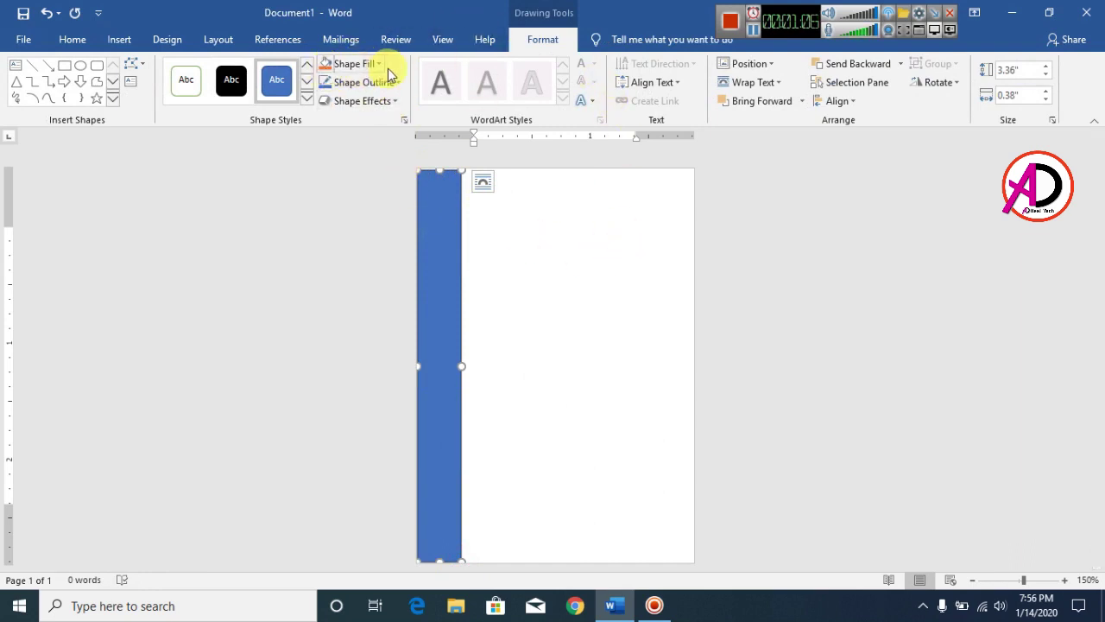
Fill the rectangle black and remove its outline
{"action": "left_click", "coordinate": [359, 72]}
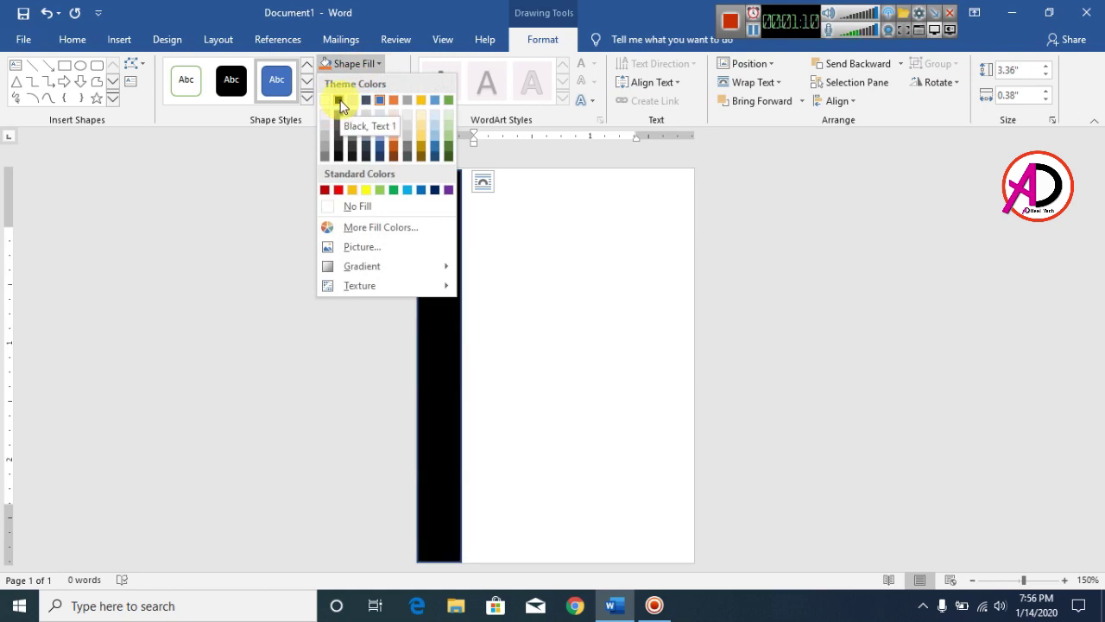
{"action": "left_click", "coordinate": [341, 154]}
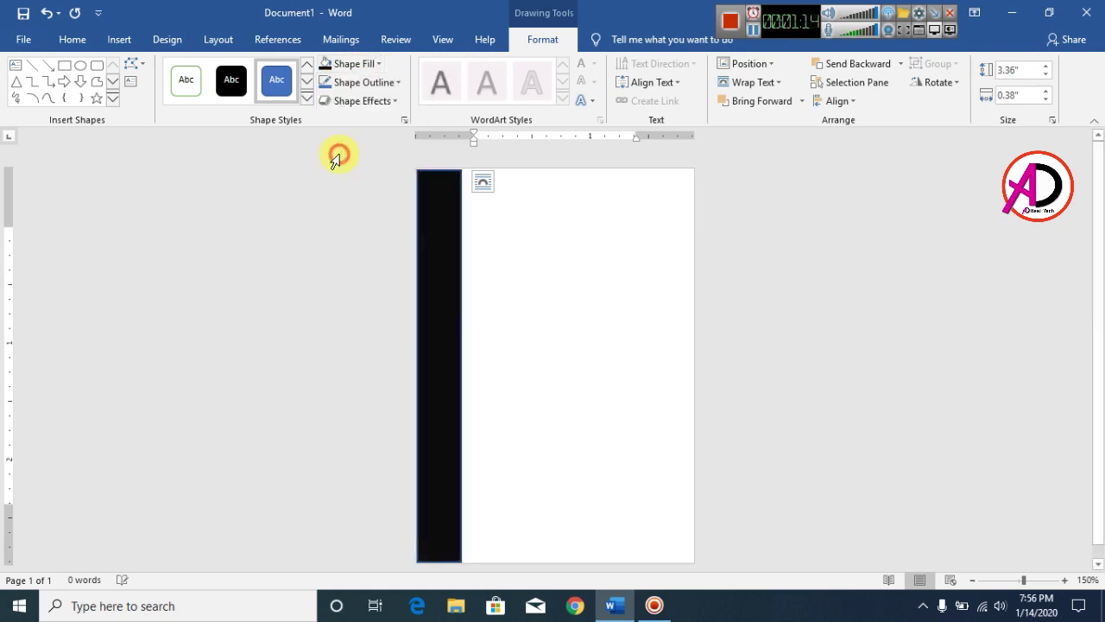
{"action": "left_click", "coordinate": [369, 84]}
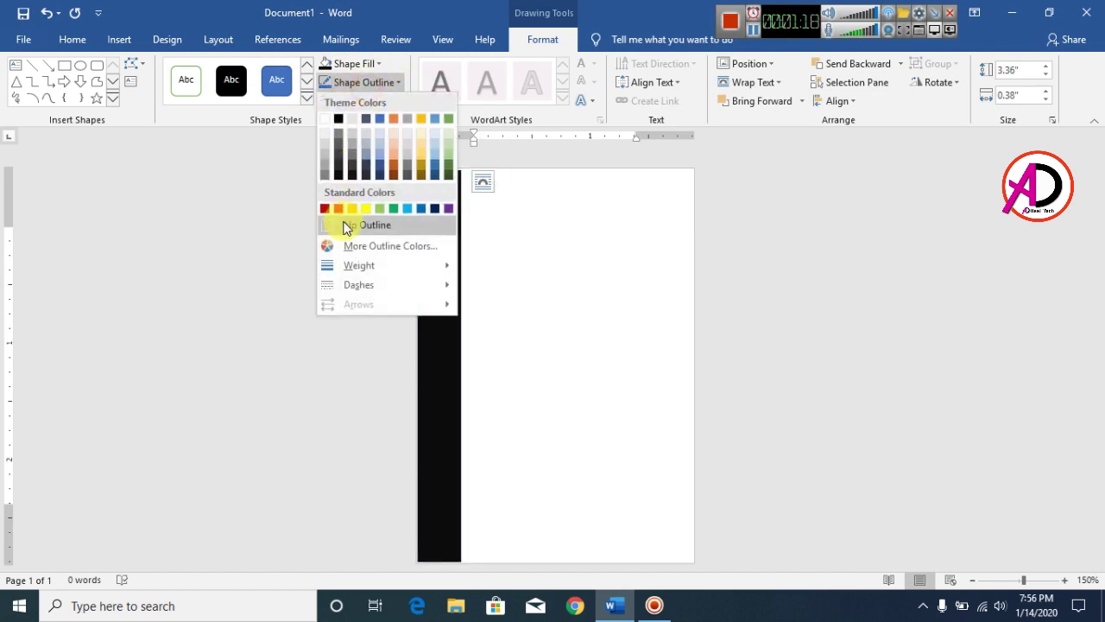
{"action": "left_click", "coordinate": [346, 226]}
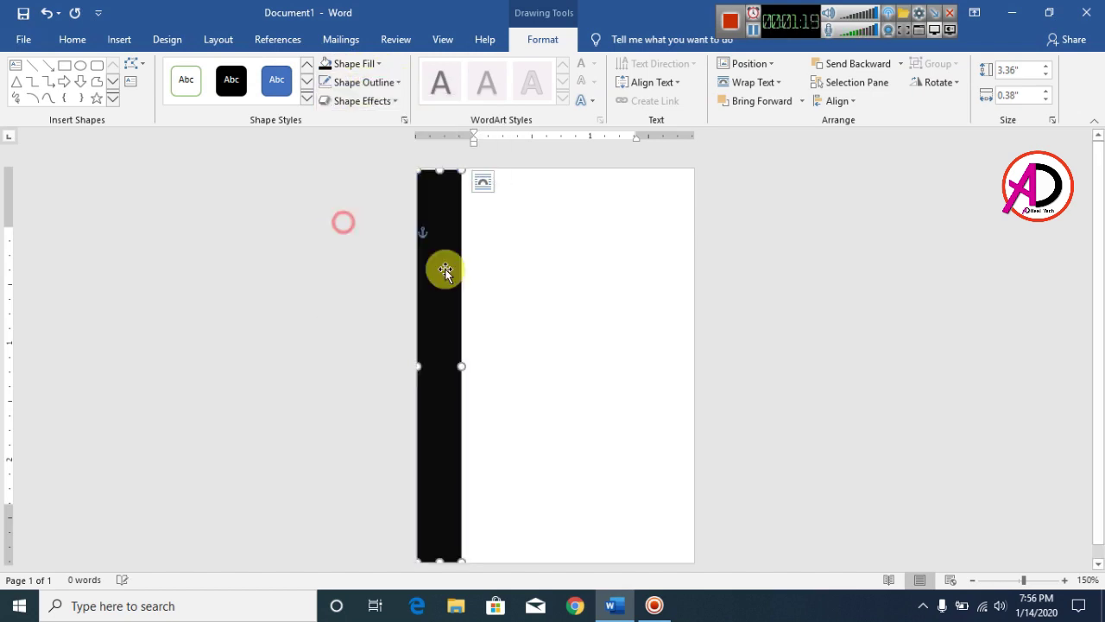
{"action": "left_click", "coordinate": [618, 325]}
{"action": "left_click", "coordinate": [120, 41]}
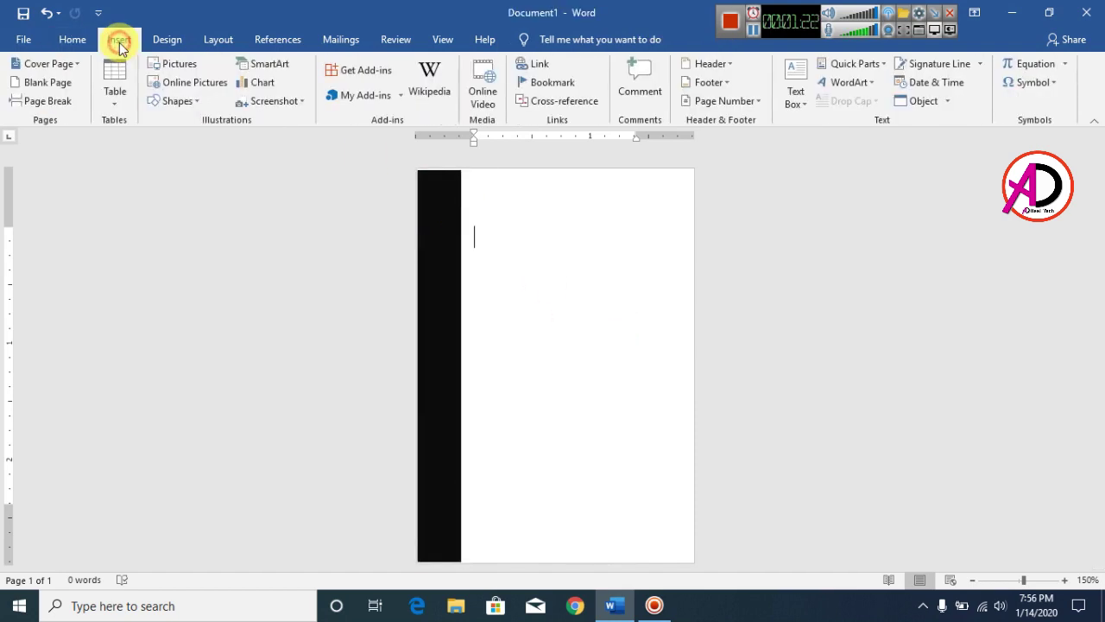
Draw a downward-pointing off-page connector tab to the right of the black bar
{"action": "left_click", "coordinate": [179, 102]}
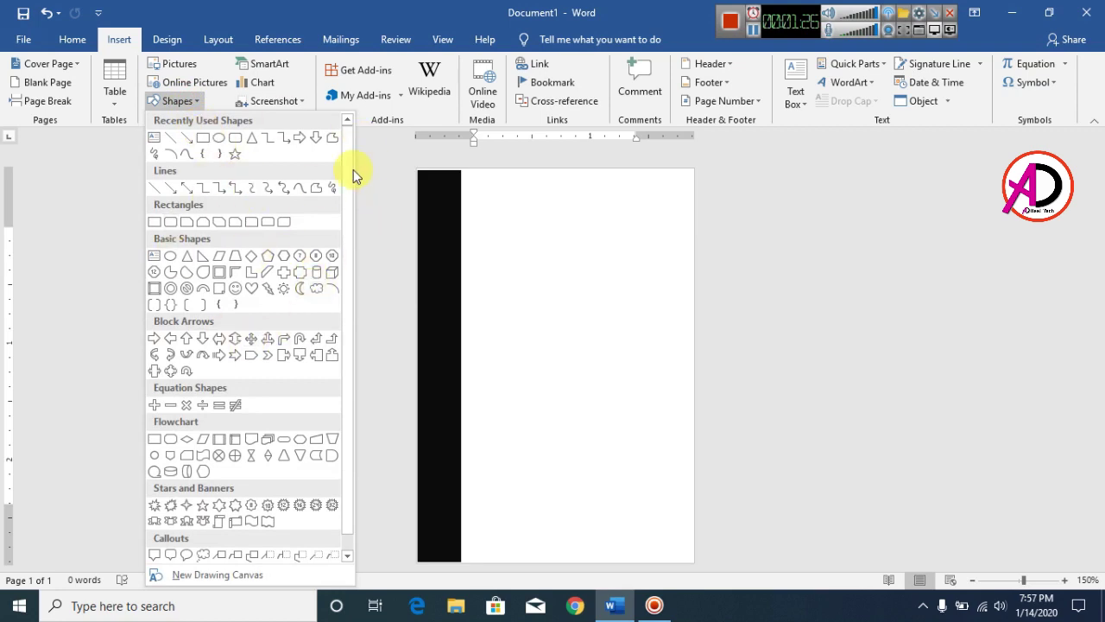
{"action": "left_click", "coordinate": [170, 455]}
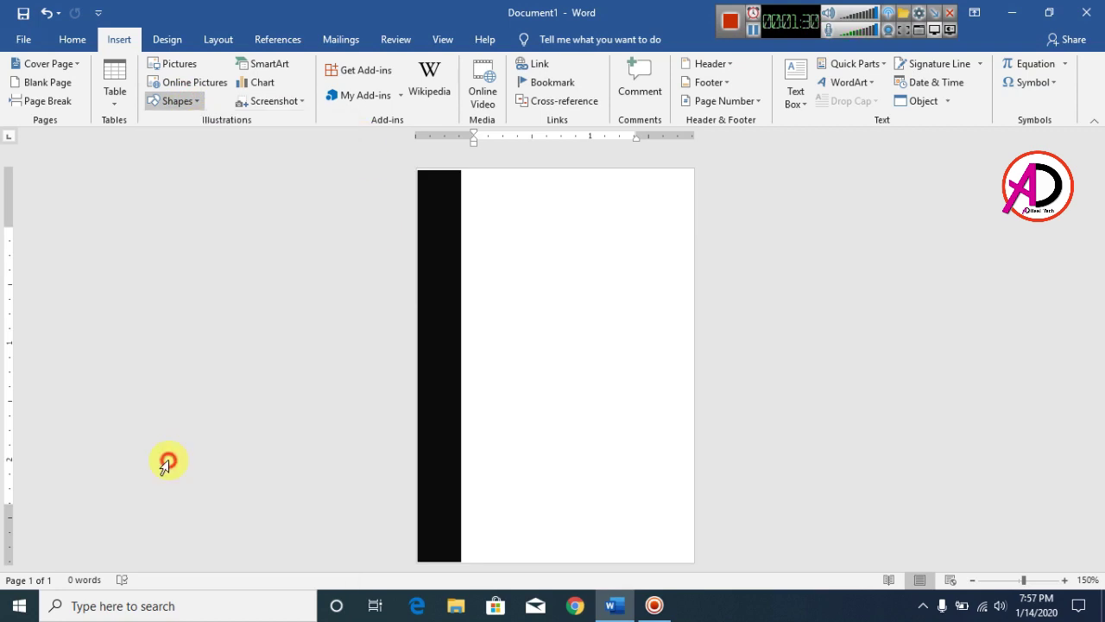
{"action": "left_click_drag", "start_coordinate": [498, 272], "coordinate": [542, 391]}
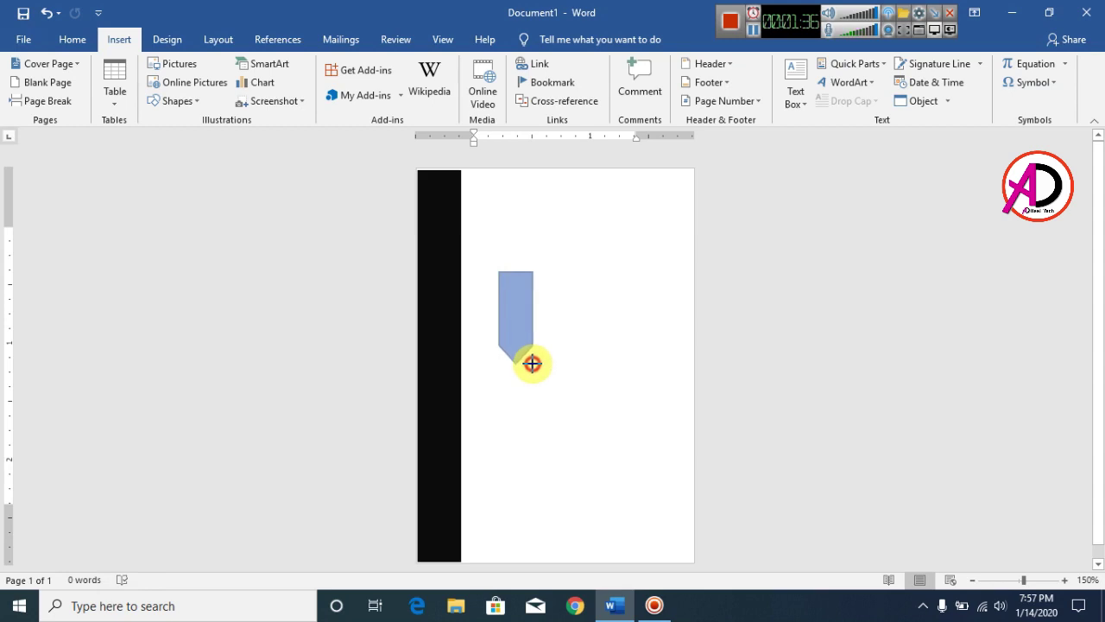
{"action": "left_click_drag", "start_coordinate": [530, 359], "coordinate": [533, 360]}
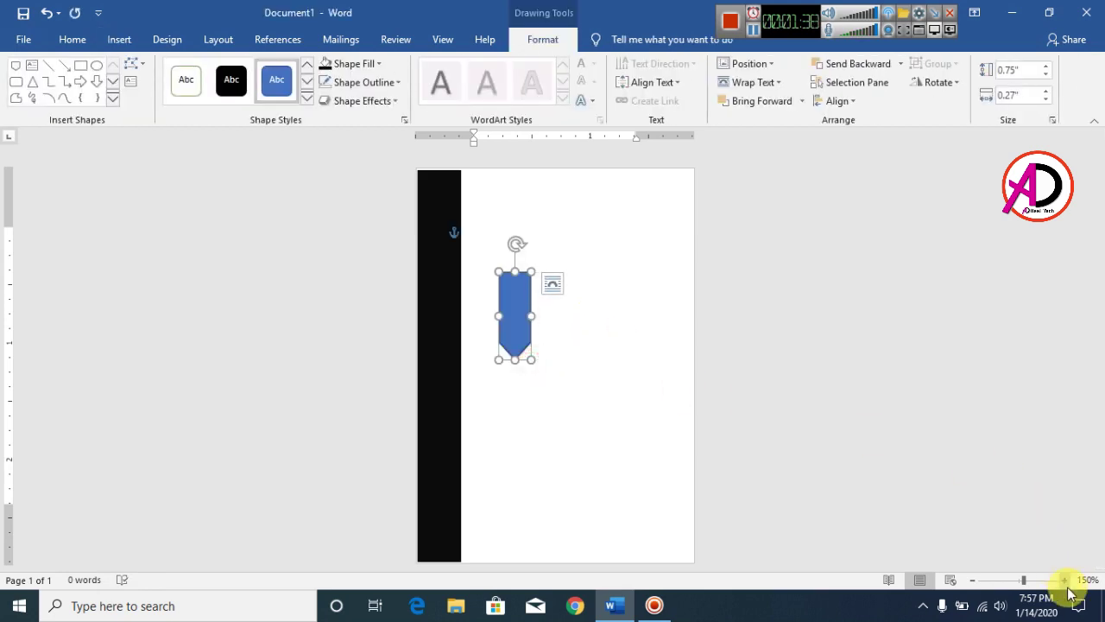
{"action": "left_click", "coordinate": [1065, 581]}
{"action": "left_click", "coordinate": [1065, 580]}
{"action": "left_click", "coordinate": [1066, 581]}
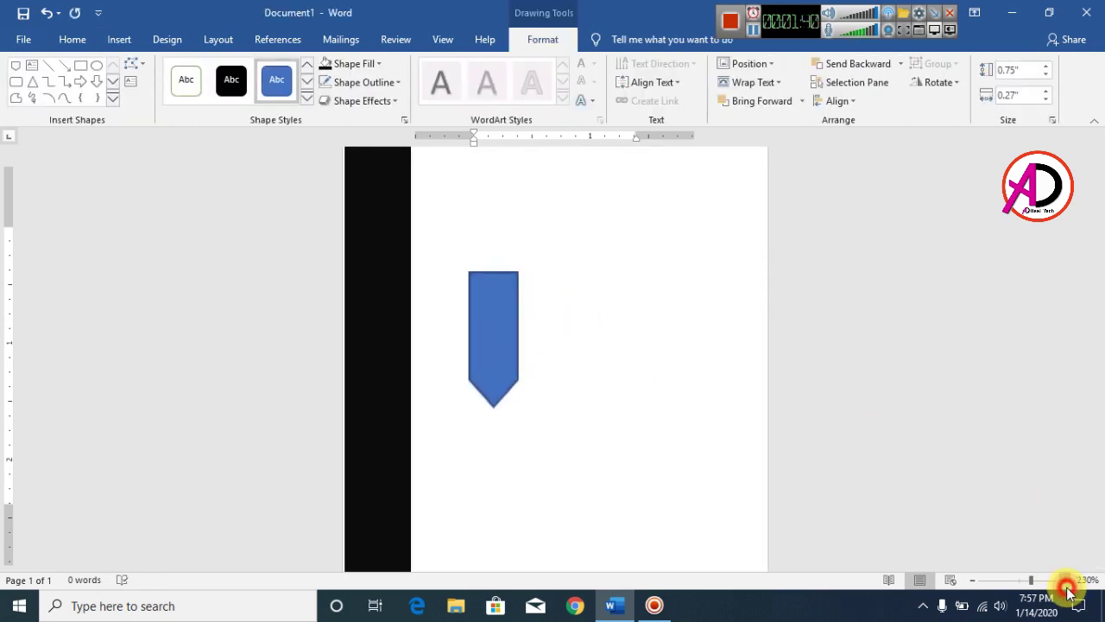
{"action": "left_click", "coordinate": [1065, 581]}
{"action": "scroll", "coordinate": [632, 405], "scroll_direction": "up", "scroll_amount": 1}
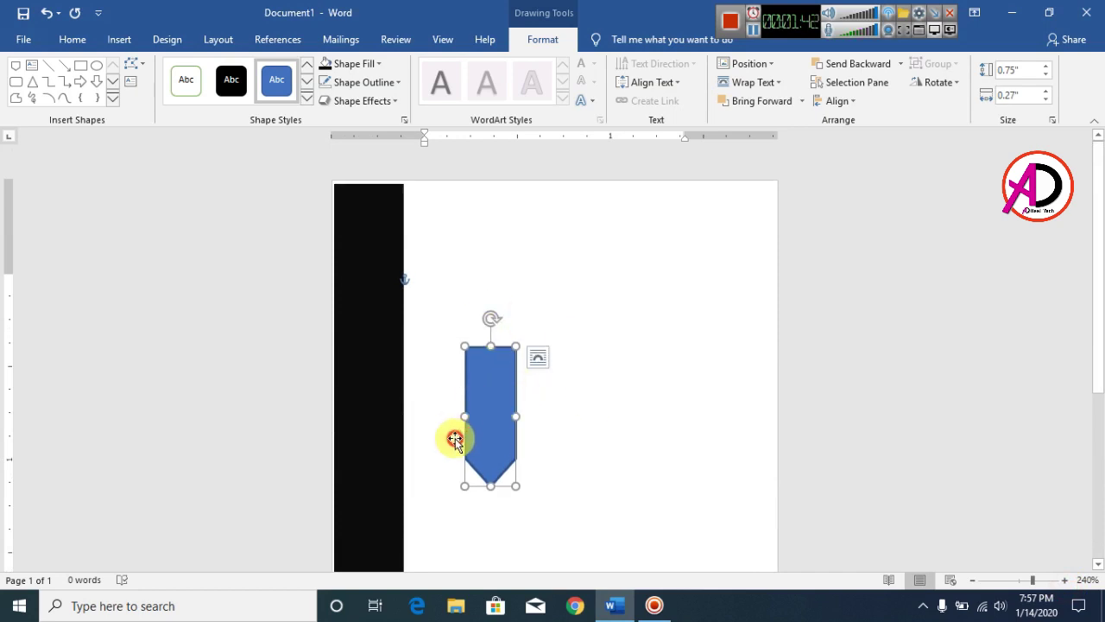
{"action": "left_click_drag", "start_coordinate": [489, 399], "coordinate": [484, 433]}
{"action": "scroll", "coordinate": [582, 367], "scroll_direction": "down", "scroll_amount": 2}
{"action": "scroll", "coordinate": [588, 365], "scroll_direction": "up", "scroll_amount": 2}
Duplicate the blue tab with Ctrl+D and move the copy up beside it
{"action": "left_click", "coordinate": [487, 370]}
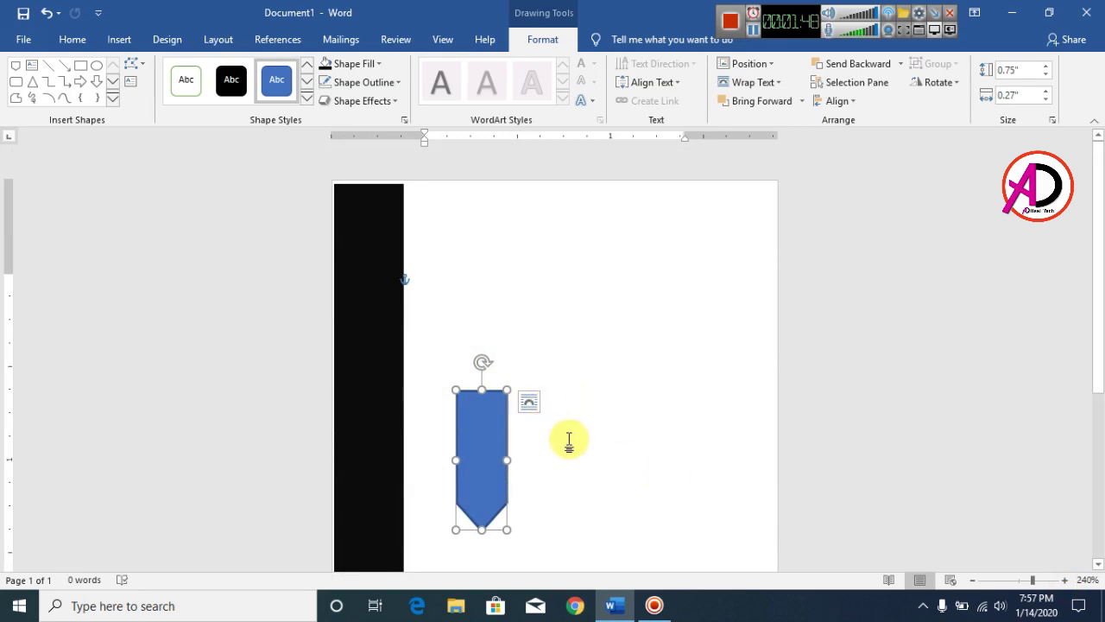
{"action": "key", "text": "ctrl+d"}
{"action": "left_click_drag", "start_coordinate": [520, 464], "coordinate": [583, 399]}
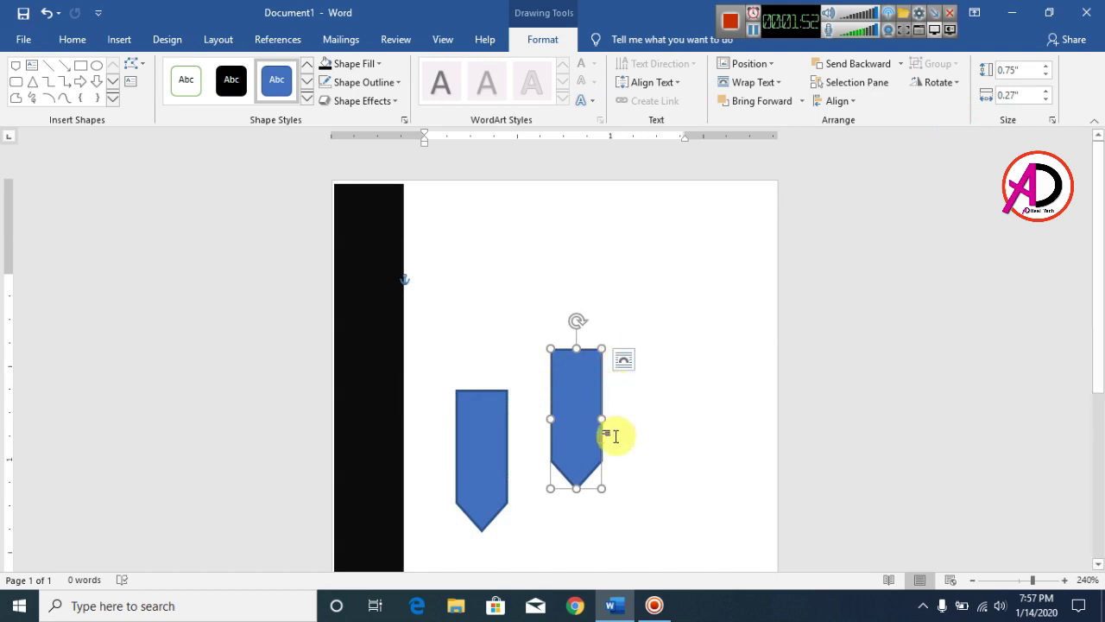
Flip the right tab vertically and place it directly above the other tab
{"action": "left_click", "coordinate": [938, 84]}
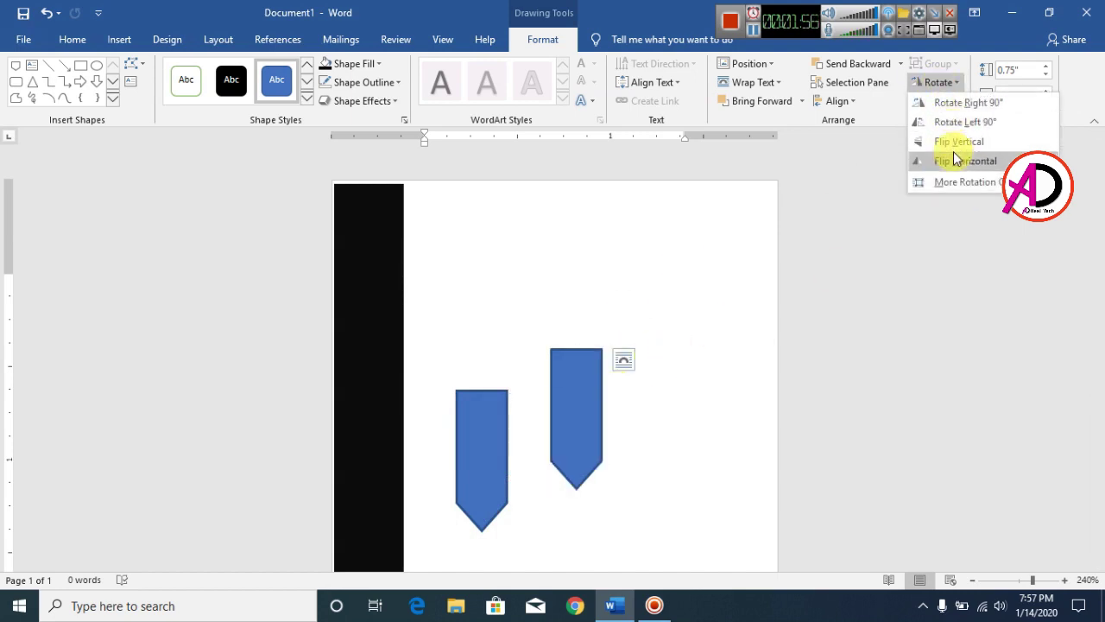
{"action": "left_click", "coordinate": [953, 143]}
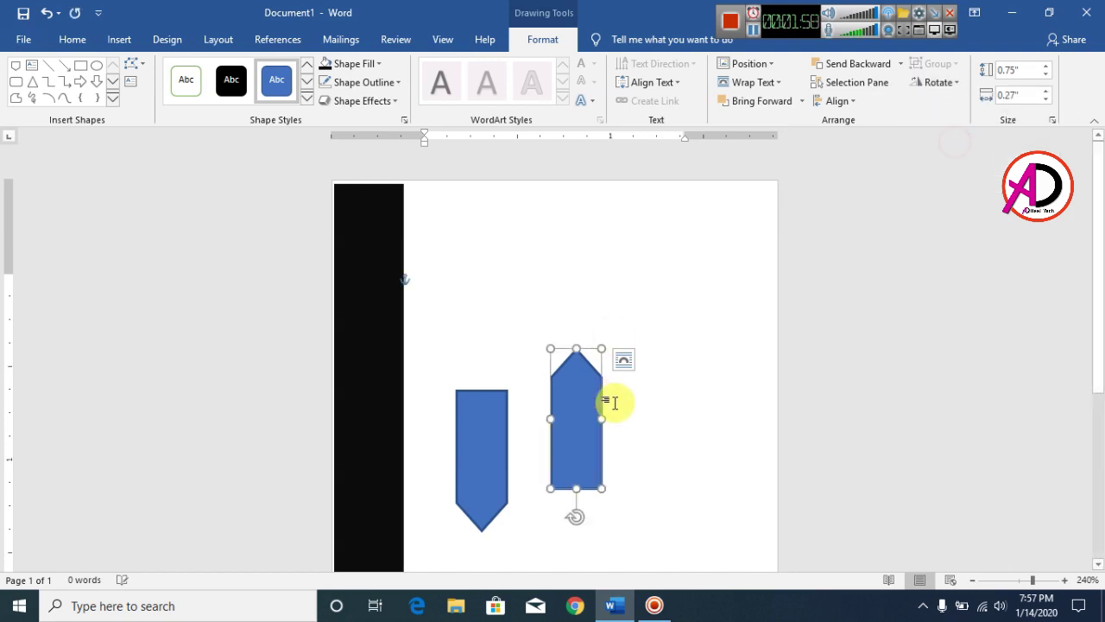
{"action": "mouse_move", "coordinate": [568, 385]}
{"action": "left_mouse_down"}
{"action": "mouse_move", "coordinate": [500, 279]}
{"action": "mouse_move", "coordinate": [496, 299]}
{"action": "left_mouse_up"}
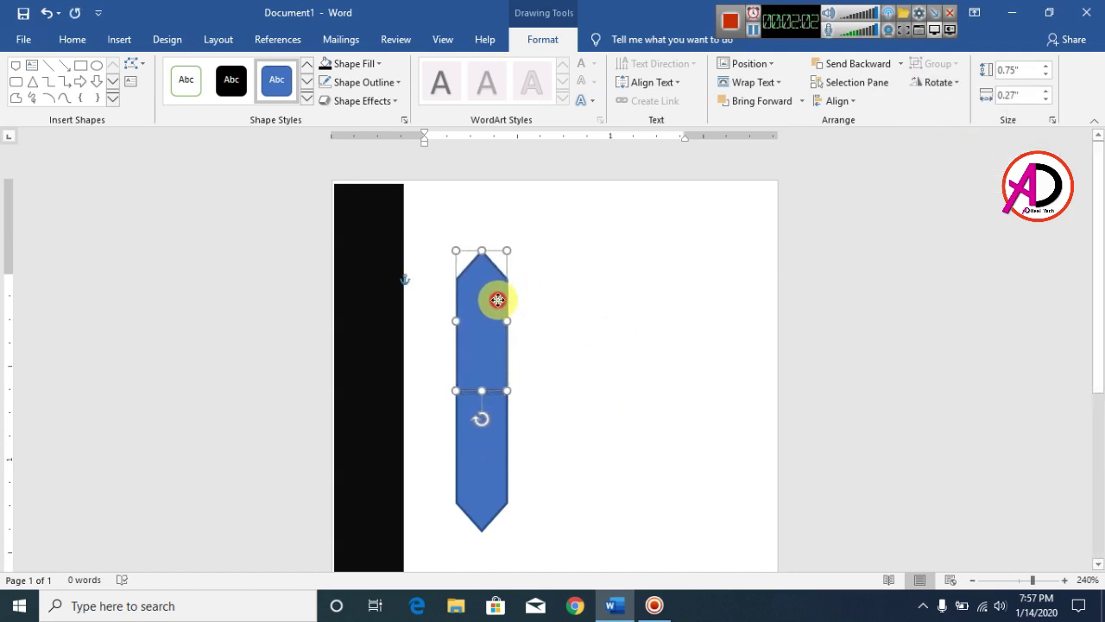
{"action": "left_click", "coordinate": [599, 375]}
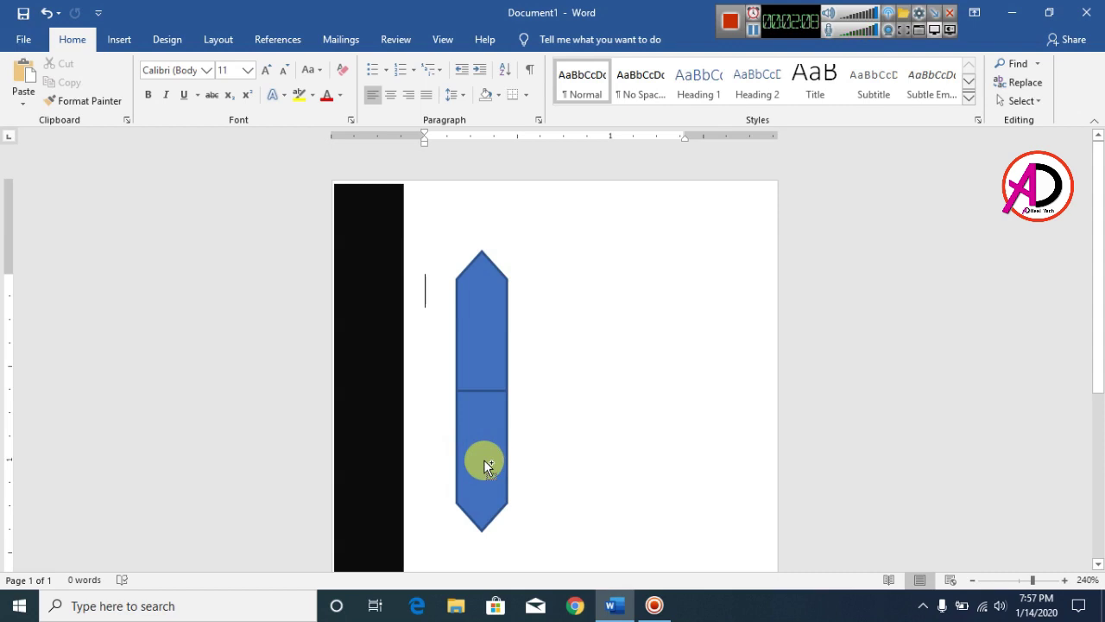
Select both blue tabs and group them into one double-pointed bar
{"action": "left_click", "coordinate": [484, 462]}
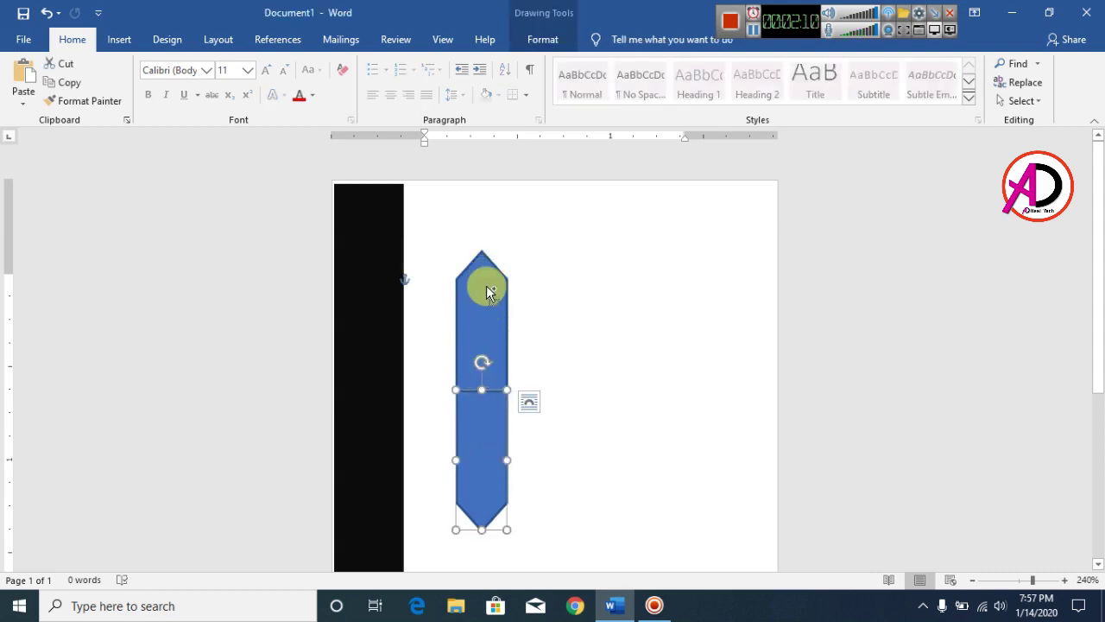
{"action": "left_click", "coordinate": [493, 318], "text": "shift"}
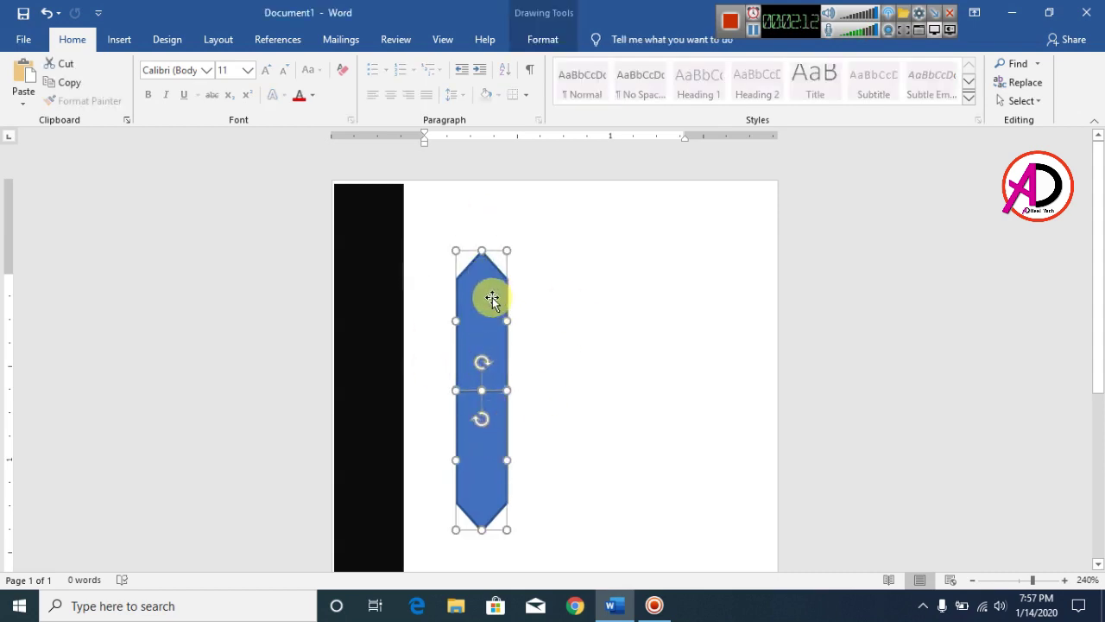
{"action": "right_click", "coordinate": [483, 304]}
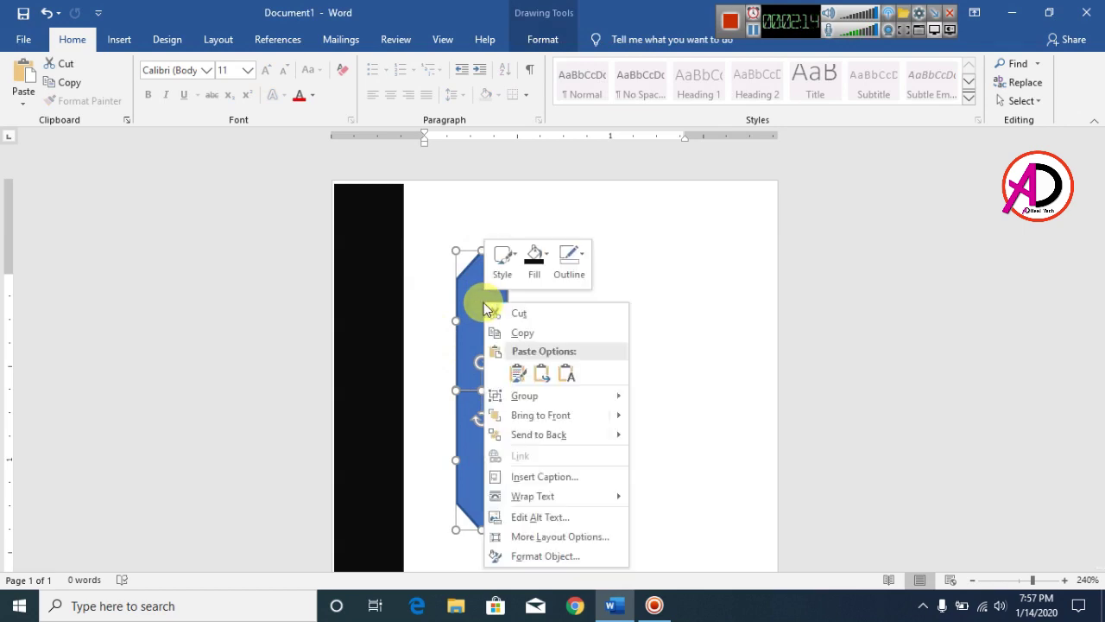
{"action": "mouse_move", "coordinate": [535, 406]}
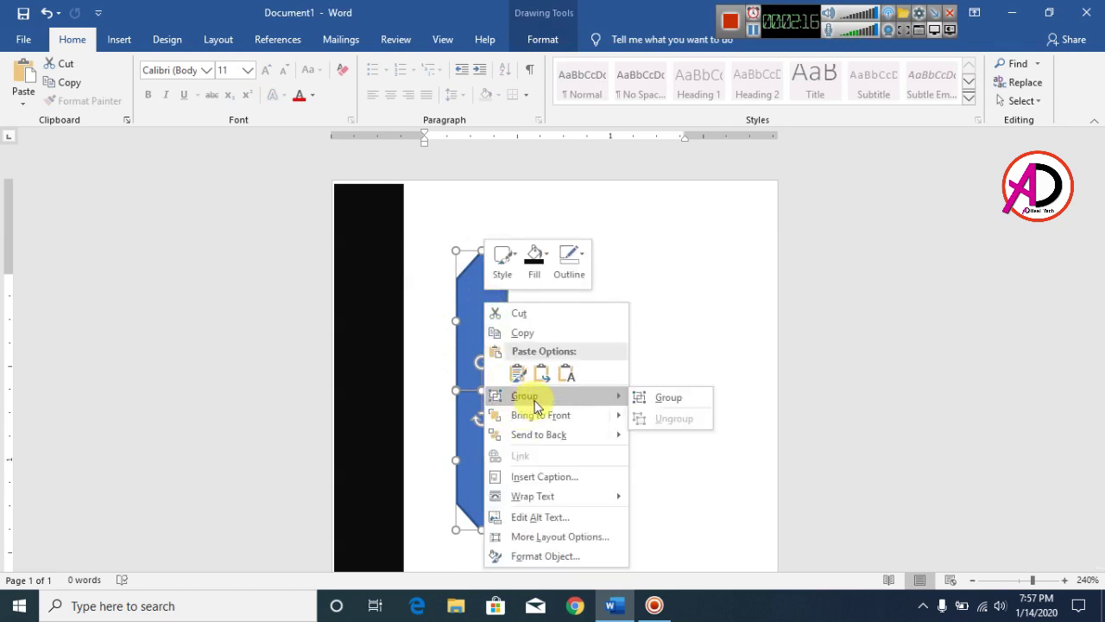
{"action": "left_click", "coordinate": [653, 396]}
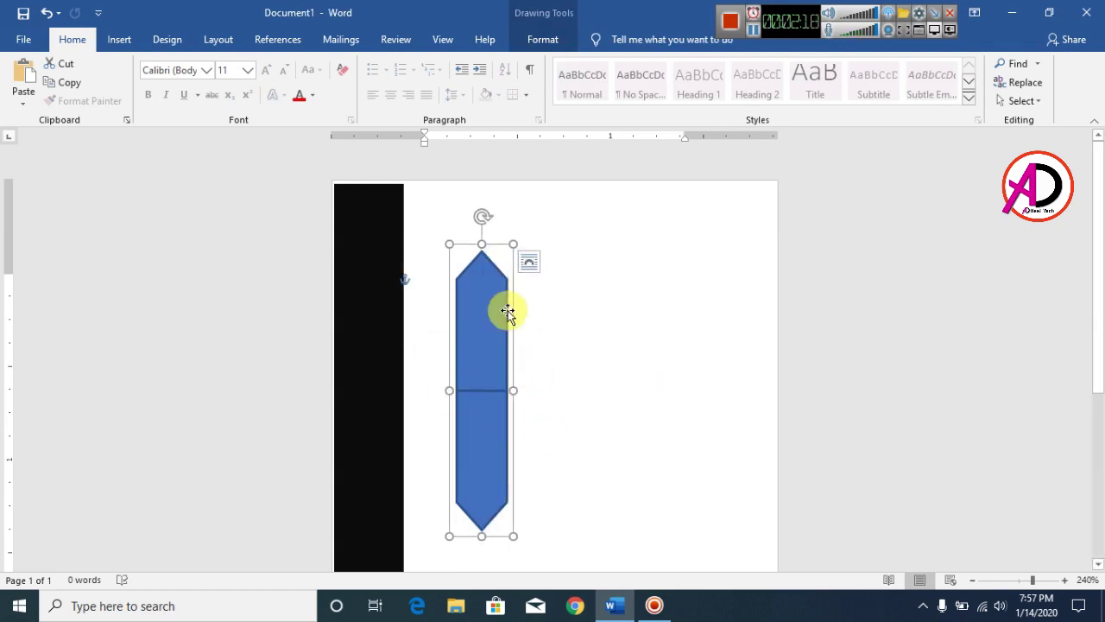
{"action": "left_click", "coordinate": [544, 40]}
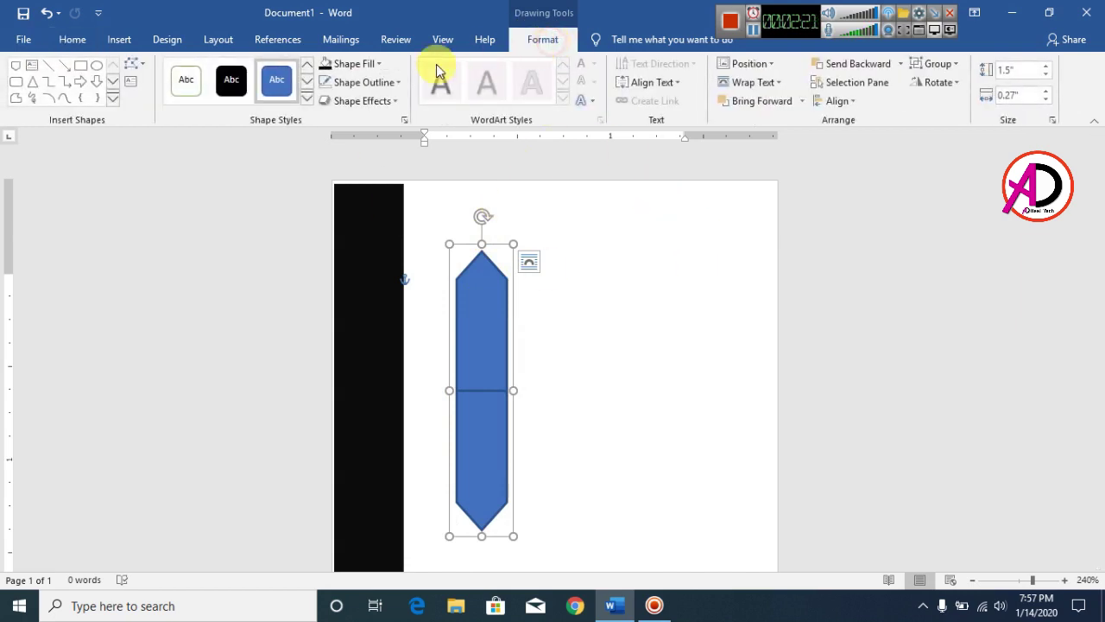
Fill the grouped bar dark red and remove its outline
{"action": "left_click", "coordinate": [364, 69]}
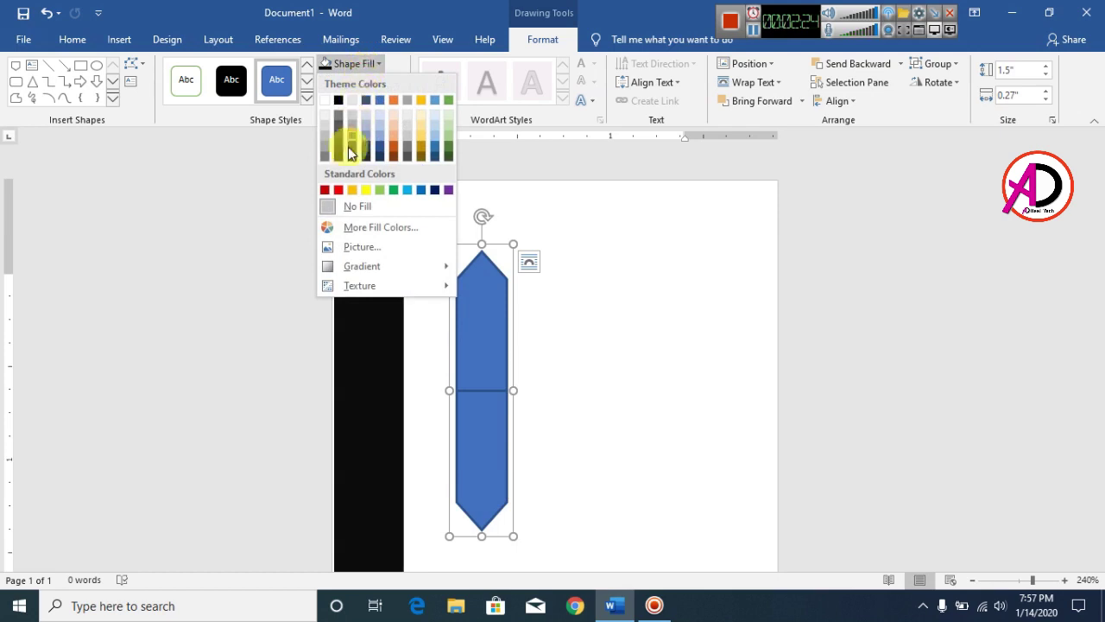
{"action": "left_click", "coordinate": [324, 191]}
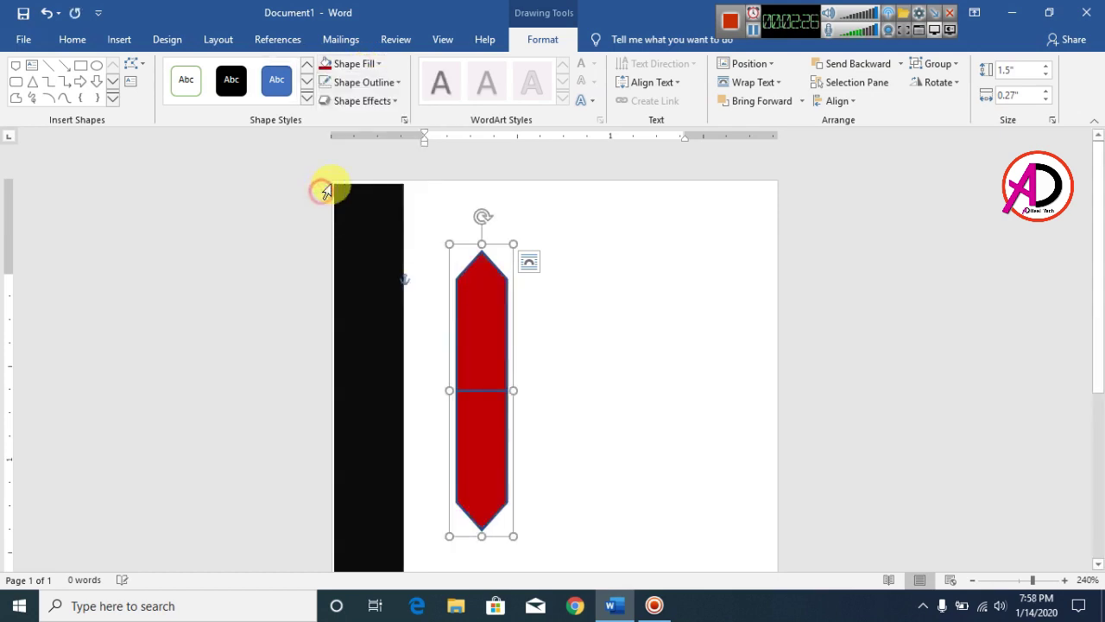
{"action": "left_click", "coordinate": [364, 83]}
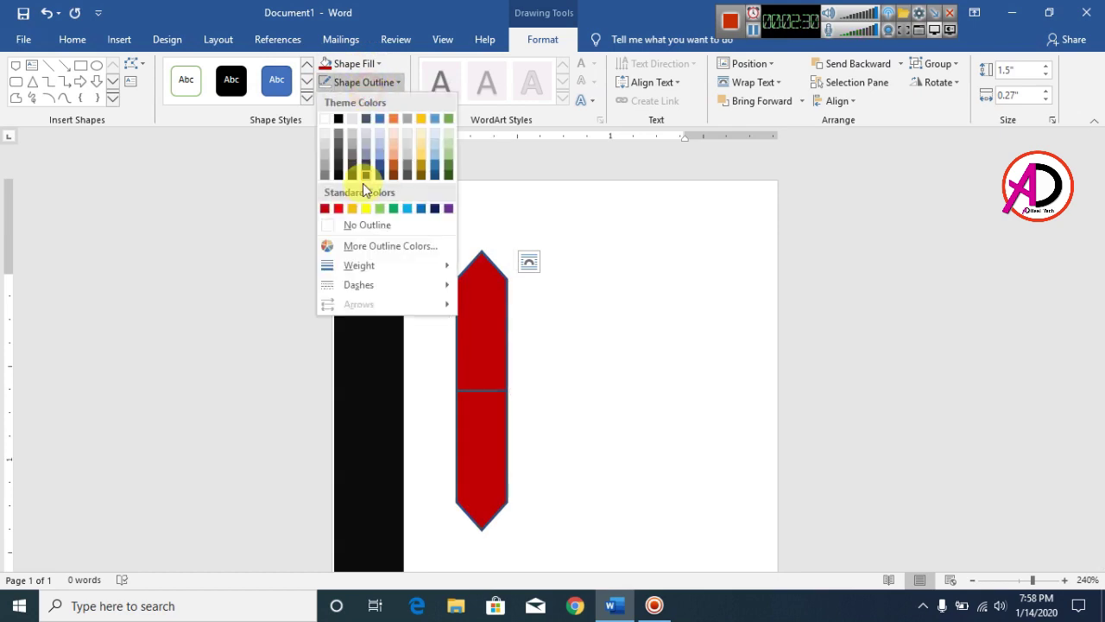
{"action": "left_click", "coordinate": [362, 224]}
{"action": "left_click", "coordinate": [682, 482]}
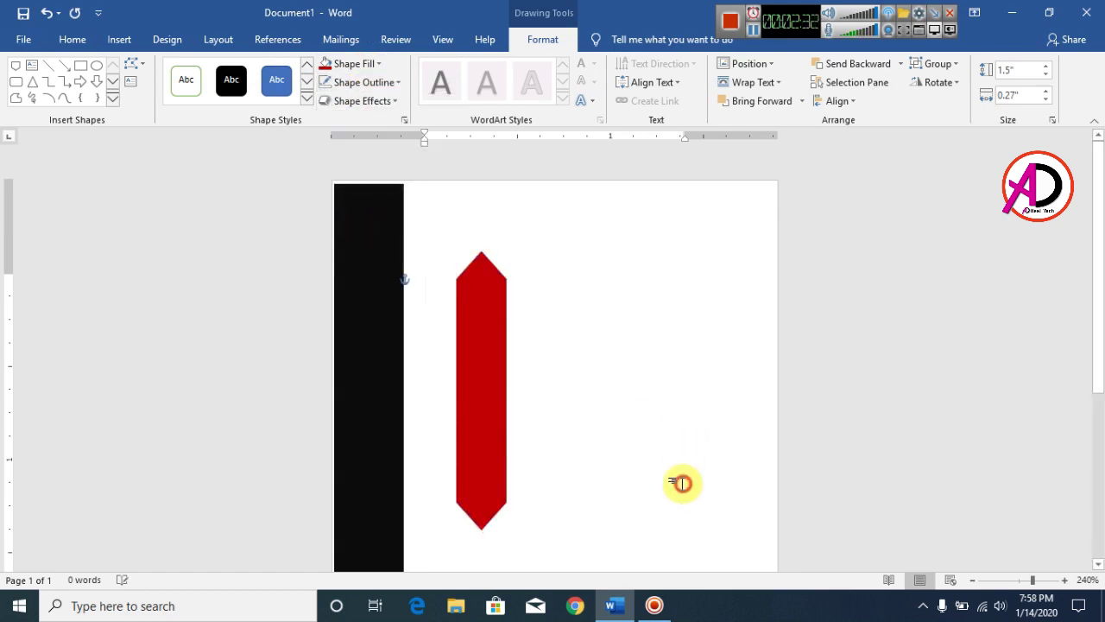
Shrink the red bar narrower and shorter using its corner handles
{"action": "scroll", "coordinate": [492, 383], "scroll_direction": "down", "scroll_amount": 3}
{"action": "scroll", "coordinate": [512, 412], "scroll_direction": "up", "scroll_amount": 3}
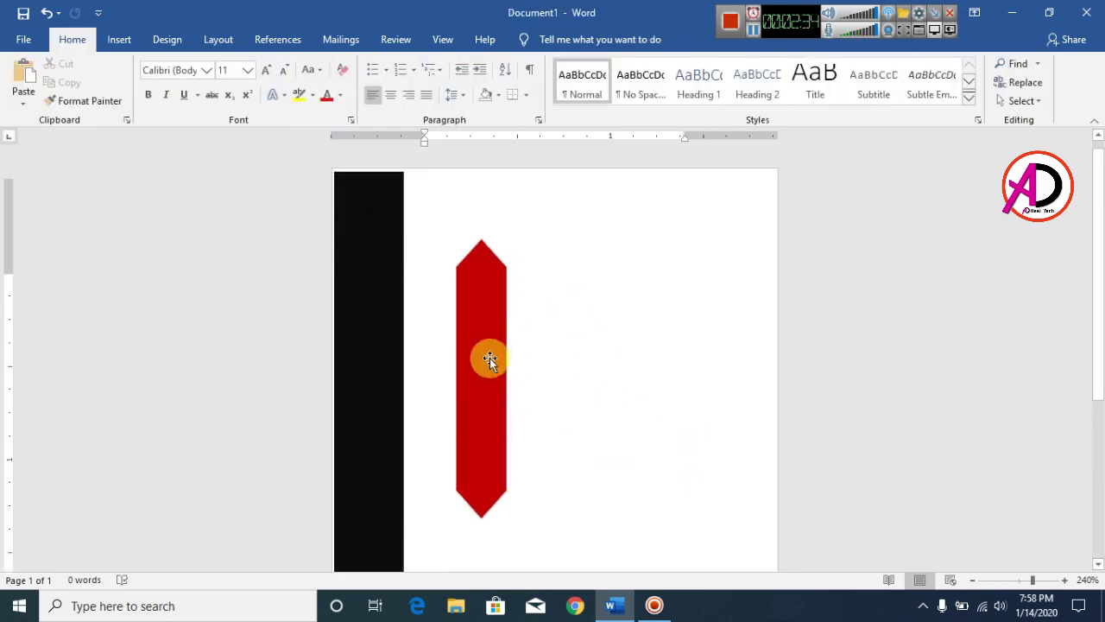
{"action": "left_click_drag", "start_coordinate": [484, 363], "coordinate": [497, 422]}
{"action": "scroll", "coordinate": [558, 414], "scroll_direction": "down", "scroll_amount": 3}
{"action": "scroll", "coordinate": [506, 337], "scroll_direction": "up", "scroll_amount": 1}
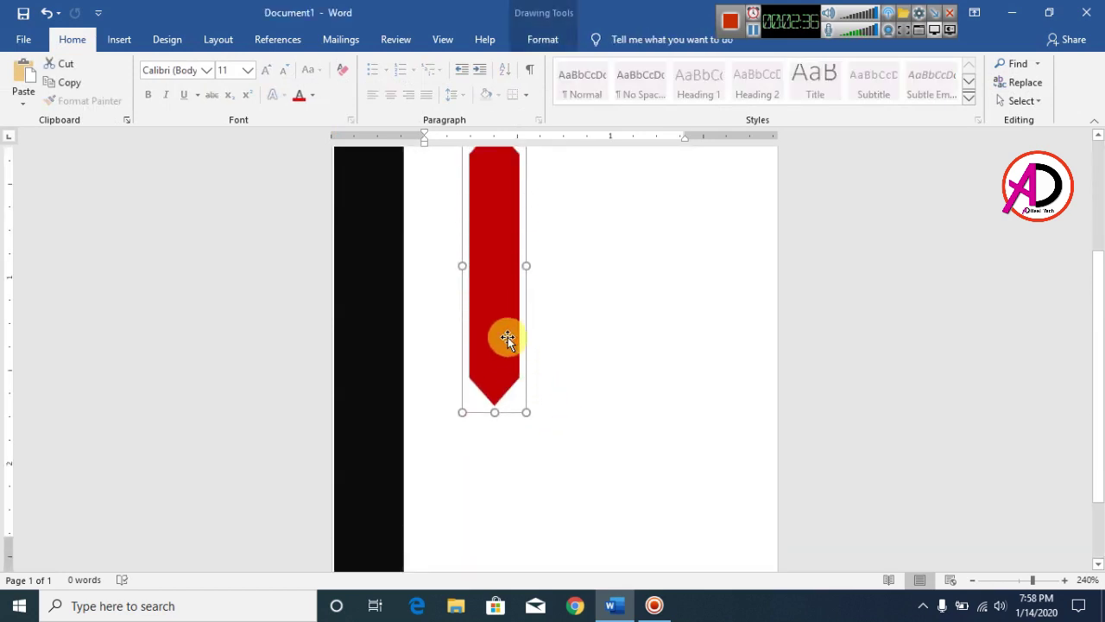
{"action": "left_click_drag", "start_coordinate": [506, 338], "coordinate": [496, 383]}
{"action": "left_click_drag", "start_coordinate": [515, 167], "coordinate": [494, 286]}
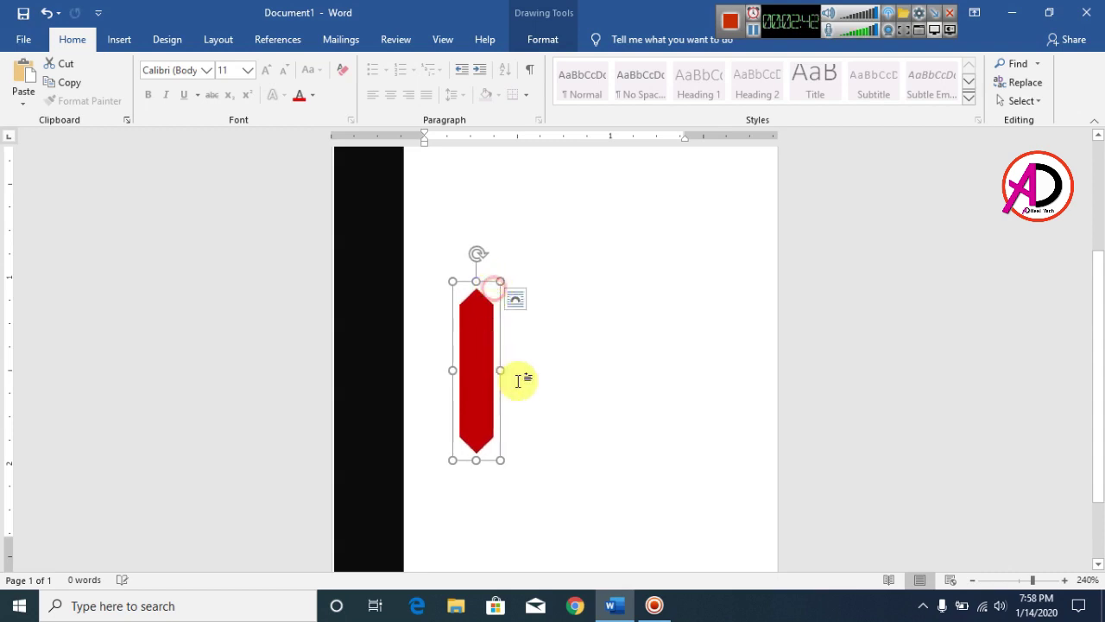
{"action": "scroll", "coordinate": [527, 380], "scroll_direction": "down", "scroll_amount": 1}
{"action": "scroll", "coordinate": [536, 380], "scroll_direction": "up", "scroll_amount": 3}
{"action": "scroll", "coordinate": [537, 376], "scroll_direction": "down", "scroll_amount": 3}
{"action": "left_click_drag", "start_coordinate": [489, 379], "coordinate": [421, 373]}
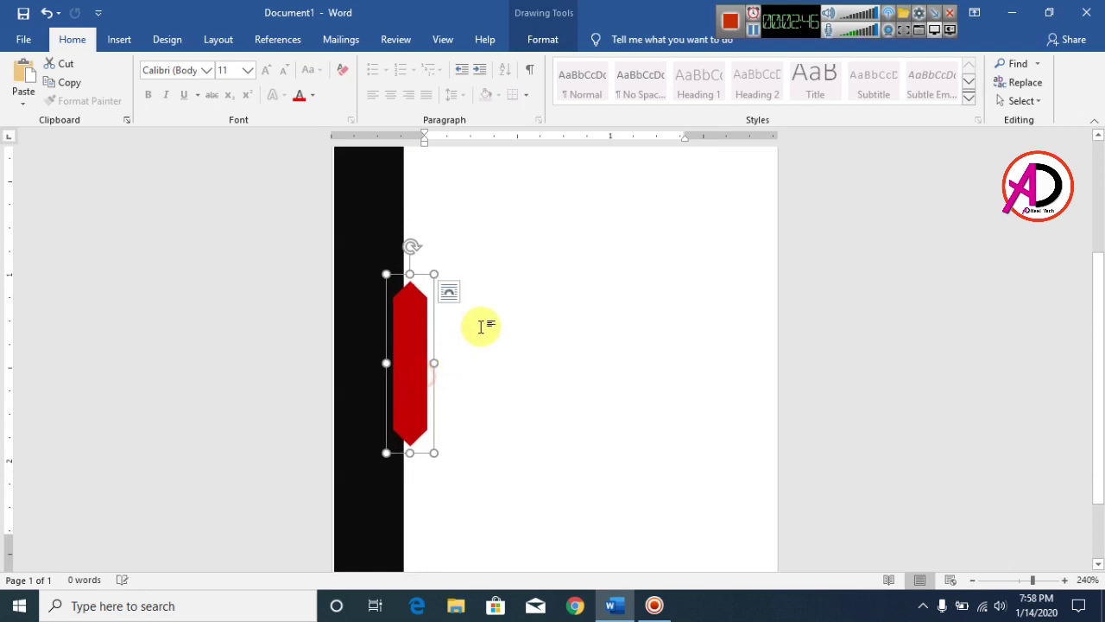
{"action": "left_click_drag", "start_coordinate": [435, 274], "coordinate": [450, 225]}
{"action": "scroll", "coordinate": [473, 338], "scroll_direction": "down", "scroll_amount": 2}
Move the red bar lower so it overlaps the black bar's right edge
{"action": "left_click_drag", "start_coordinate": [422, 288], "coordinate": [418, 389]}
{"action": "left_click", "coordinate": [630, 424]}
{"action": "scroll", "coordinate": [630, 424], "scroll_direction": "up", "scroll_amount": 3}
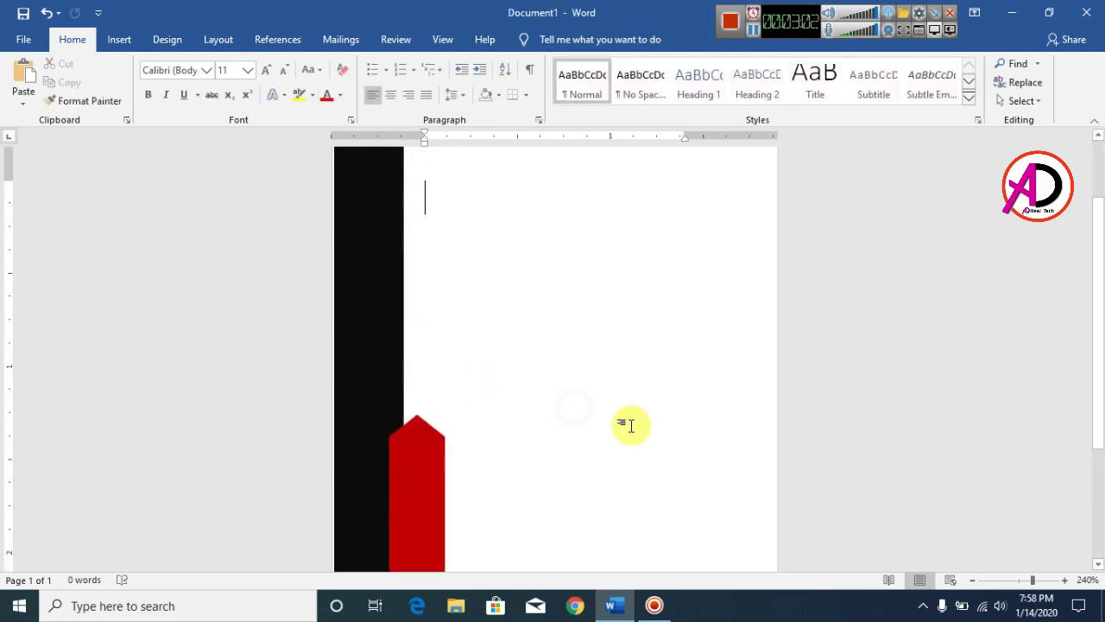
{"action": "scroll", "coordinate": [630, 424], "scroll_direction": "down", "scroll_amount": 2}
{"action": "scroll", "coordinate": [630, 424], "scroll_direction": "down", "scroll_amount": 3}
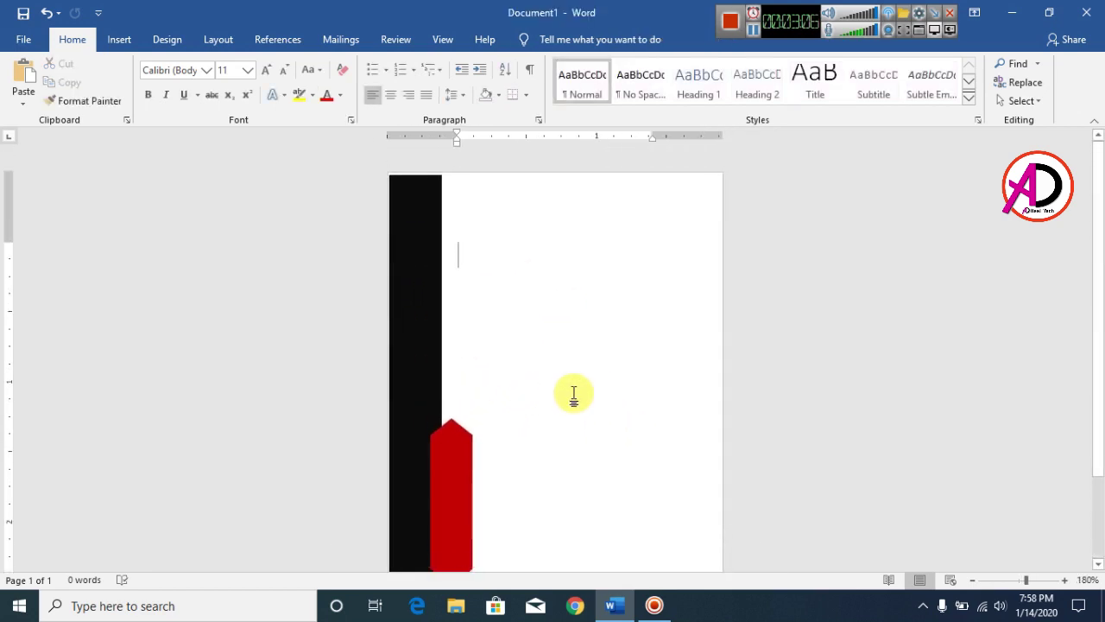
{"action": "scroll", "coordinate": [573, 393], "scroll_direction": "up", "scroll_amount": 4}
{"action": "scroll", "coordinate": [585, 400], "scroll_direction": "down", "scroll_amount": 3}
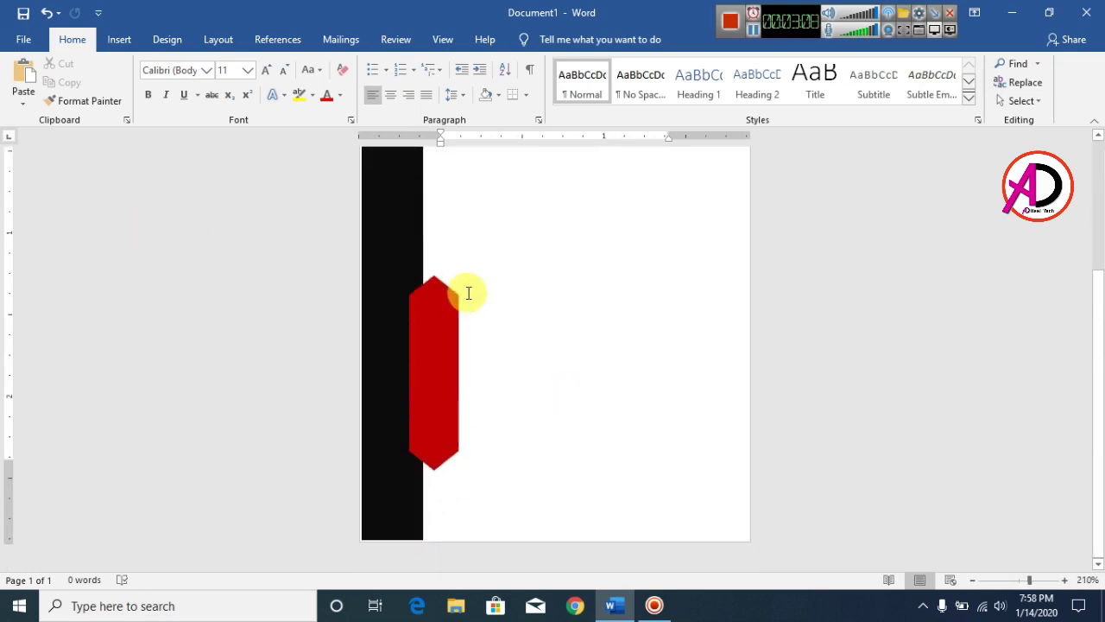
{"action": "scroll", "coordinate": [464, 291], "scroll_direction": "down", "scroll_amount": 4}
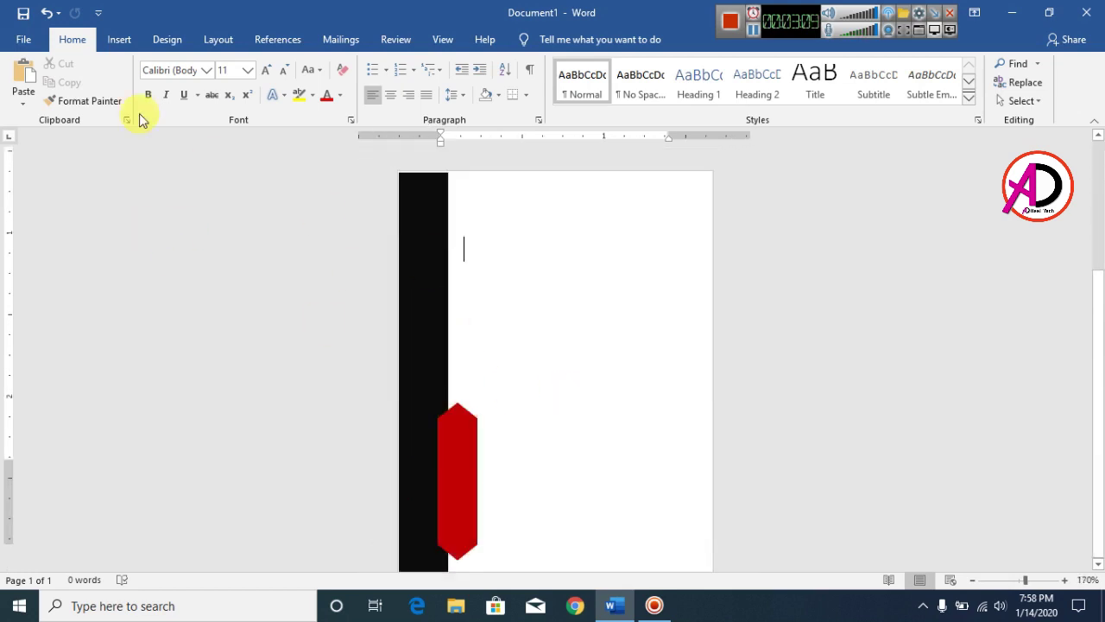
Draw a vertical straight line down the page beside the black bar
{"action": "left_click", "coordinate": [117, 40]}
{"action": "left_click", "coordinate": [178, 102]}
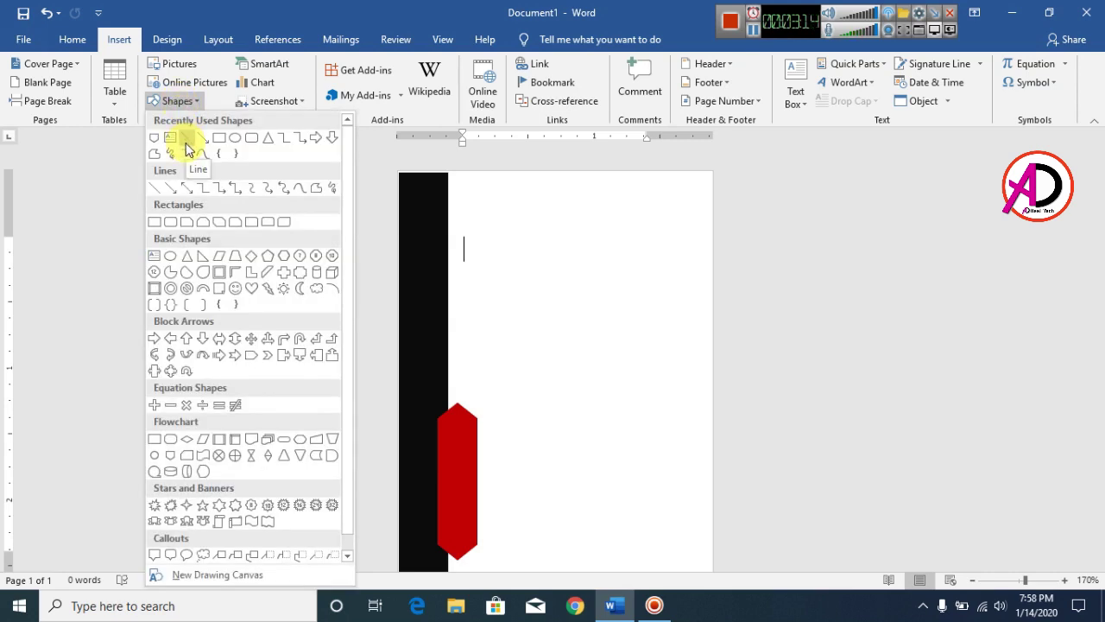
{"action": "left_click", "coordinate": [189, 145]}
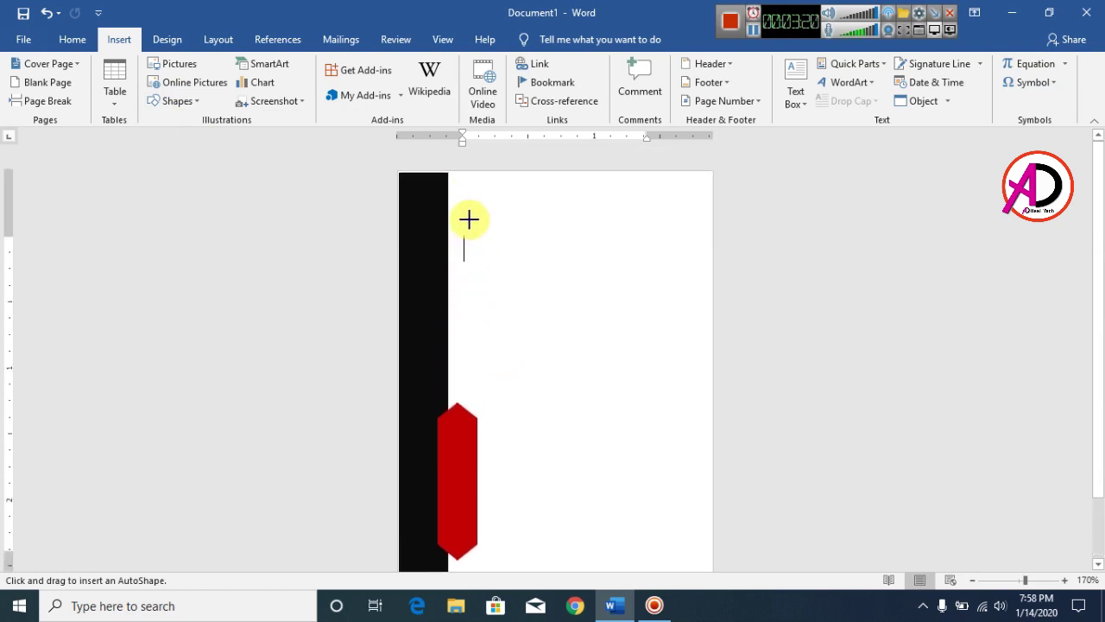
{"action": "mouse_move", "coordinate": [459, 171]}
{"action": "left_mouse_down"}
{"action": "mouse_move", "coordinate": [466, 427]}
{"action": "mouse_move", "coordinate": [455, 566]}
{"action": "mouse_move", "coordinate": [459, 535]}
{"action": "mouse_move", "coordinate": [459, 547]}
{"action": "left_mouse_up"}
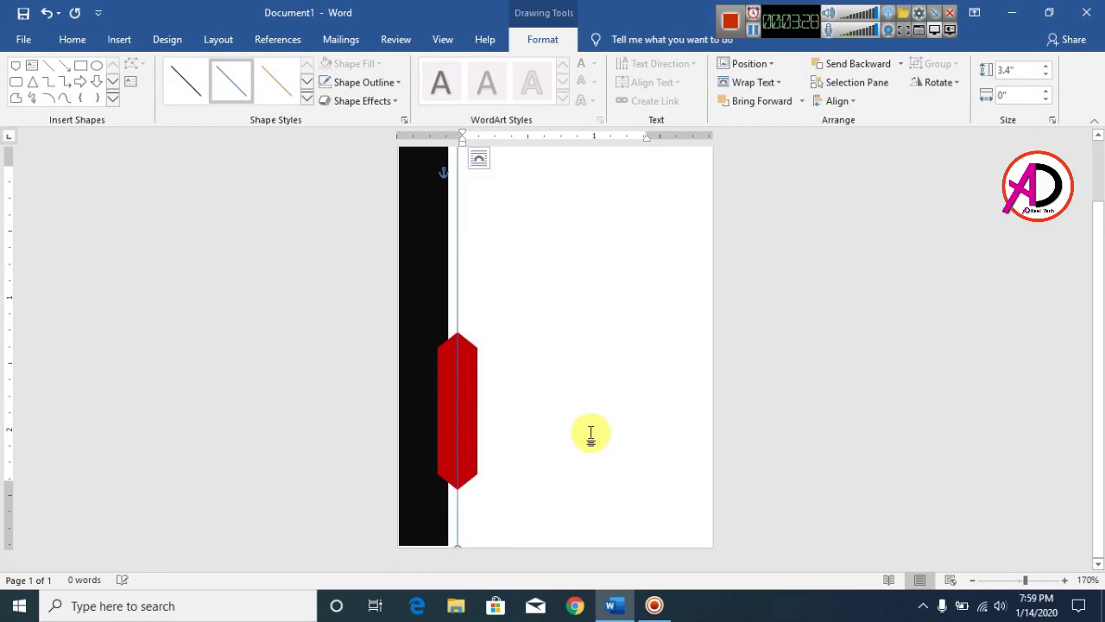
{"action": "scroll", "coordinate": [590, 434], "scroll_direction": "up", "scroll_amount": 2}
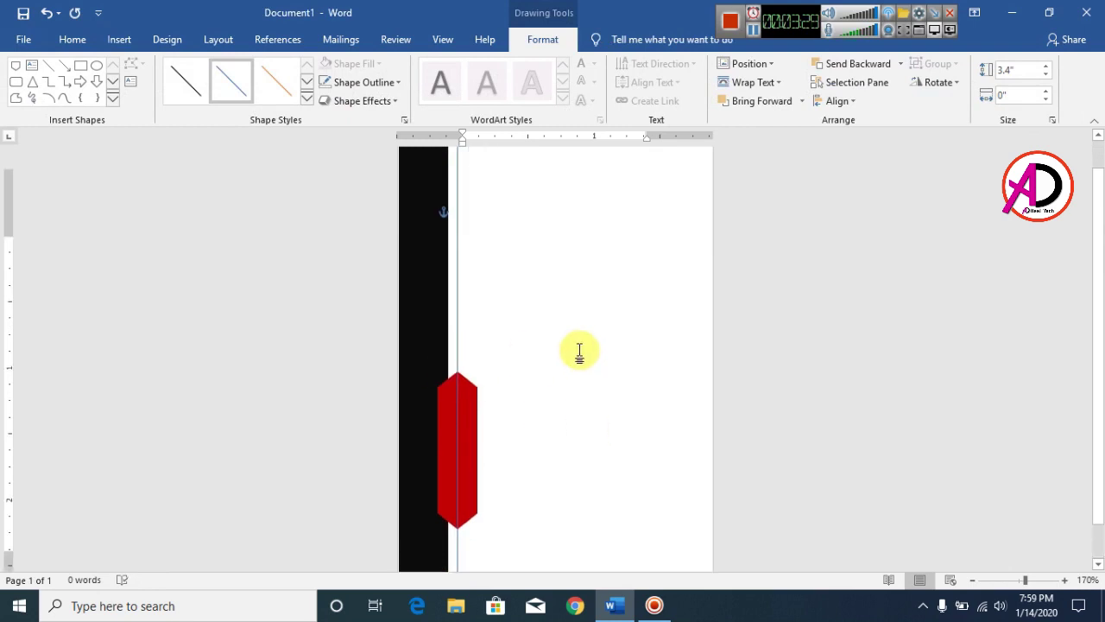
Give the line a dark red outline with a 3 pt weight
{"action": "left_click", "coordinate": [354, 84]}
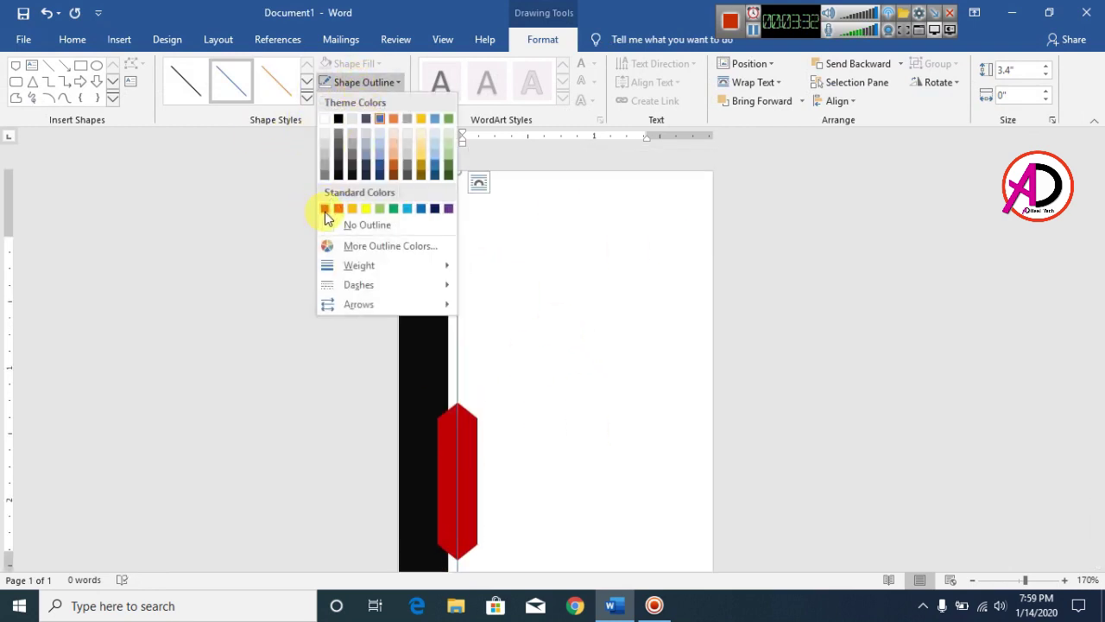
{"action": "left_click", "coordinate": [325, 210]}
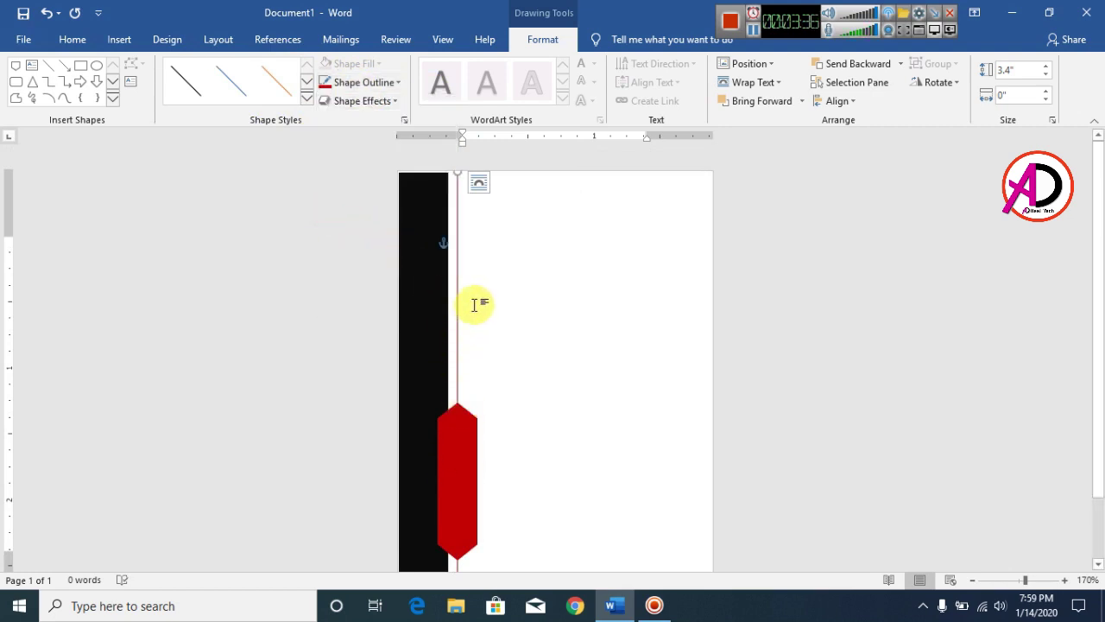
{"action": "left_click", "coordinate": [349, 91]}
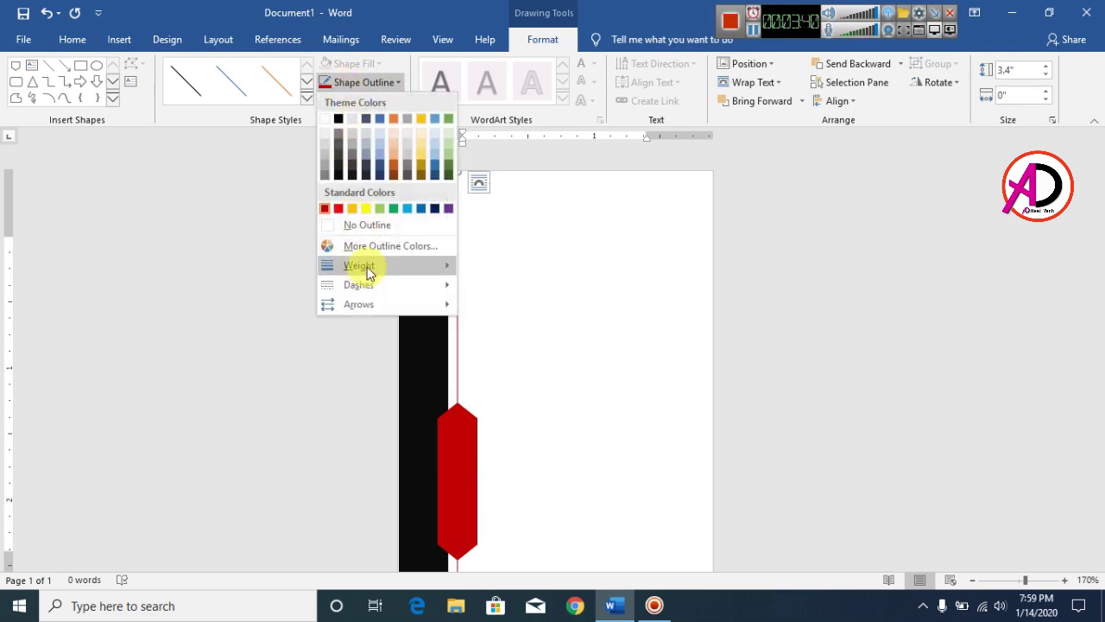
{"action": "mouse_move", "coordinate": [366, 271]}
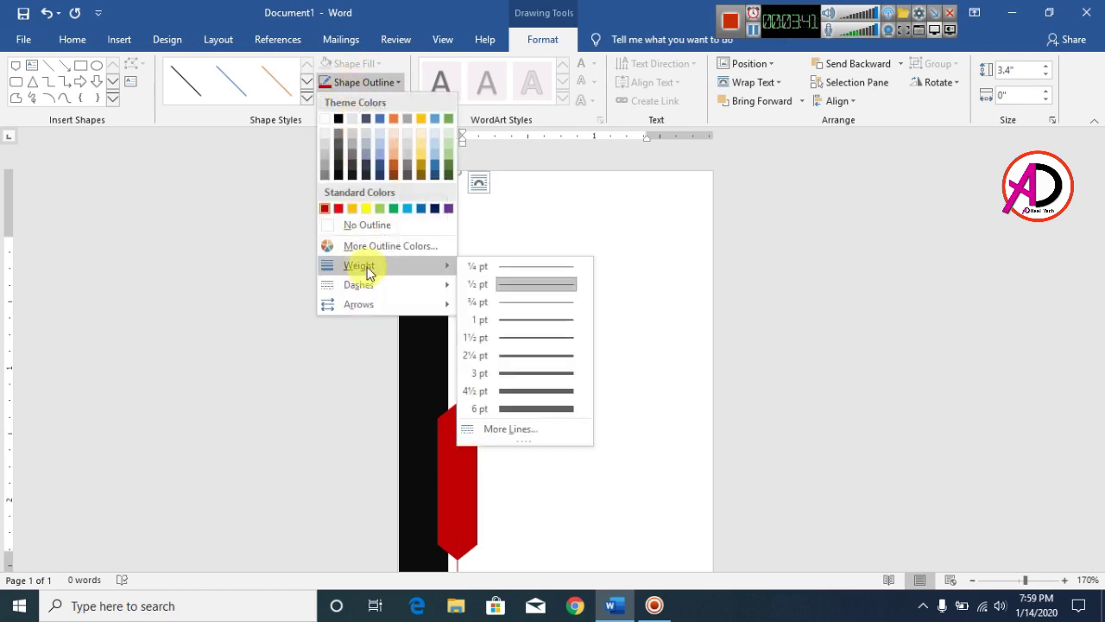
{"action": "left_click", "coordinate": [511, 412]}
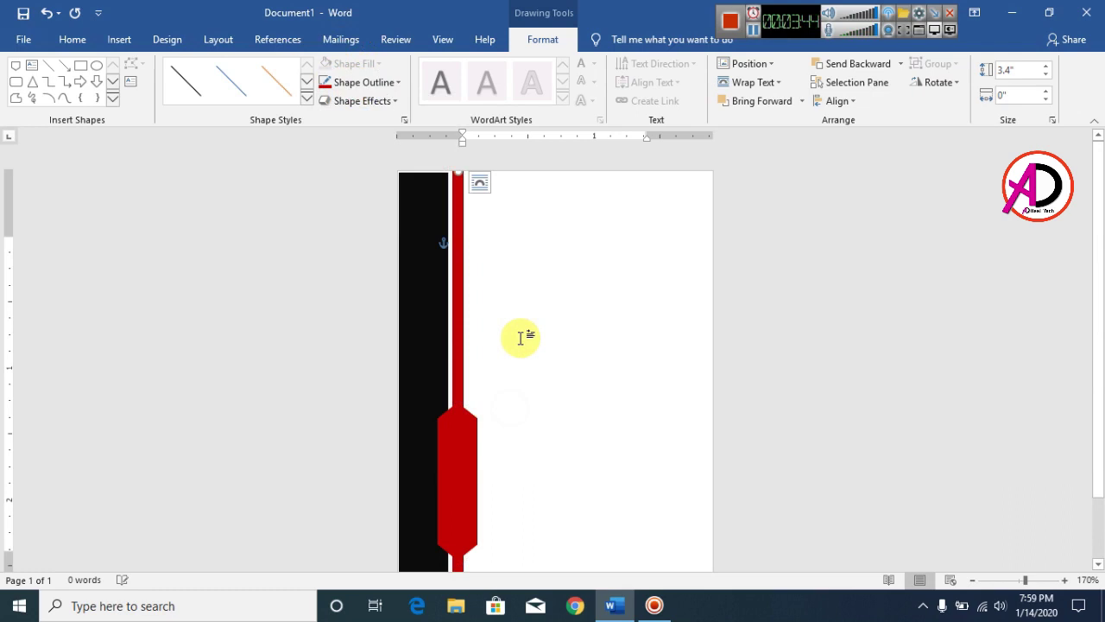
{"action": "left_click", "coordinate": [352, 85]}
{"action": "left_click", "coordinate": [376, 270]}
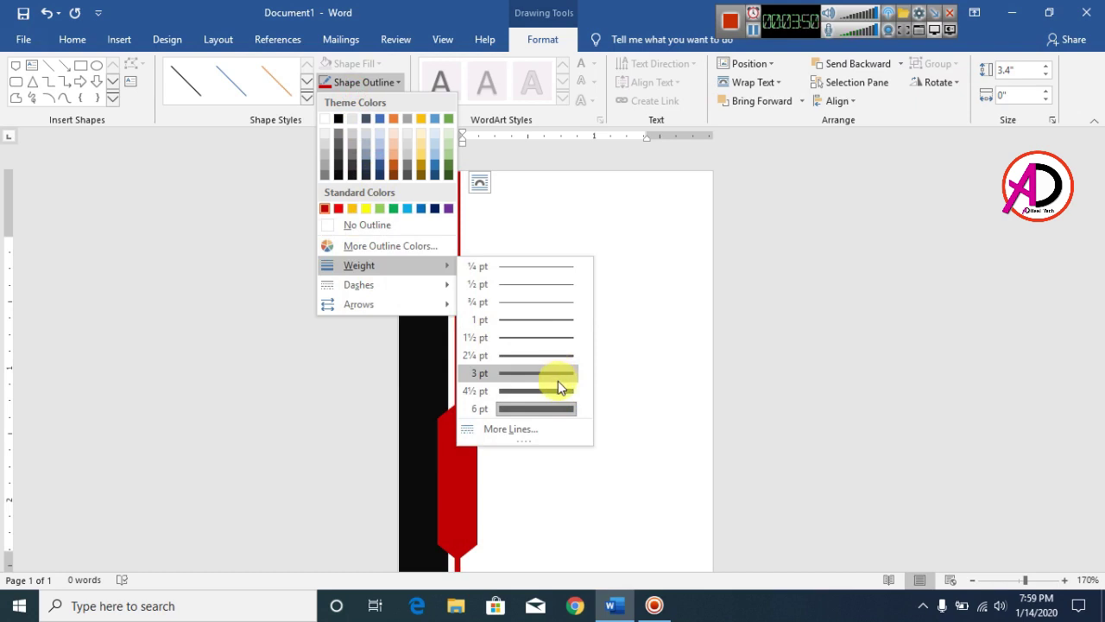
{"action": "left_click", "coordinate": [545, 377]}
{"action": "scroll", "coordinate": [542, 372], "scroll_direction": "down", "scroll_amount": 1}
{"action": "scroll", "coordinate": [541, 372], "scroll_direction": "up", "scroll_amount": 1}
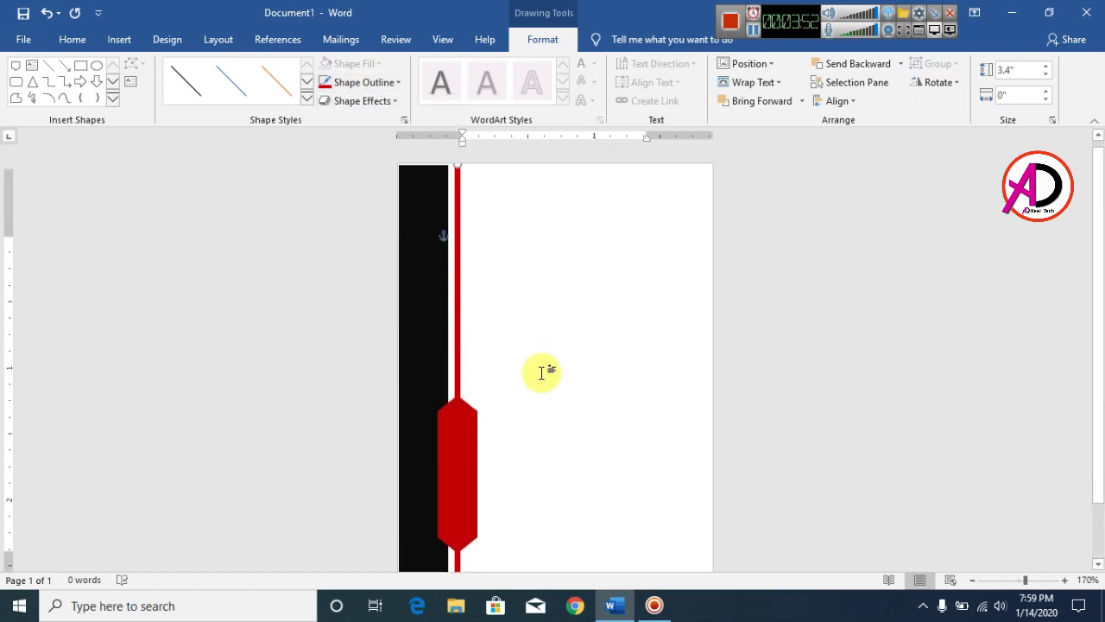
{"action": "scroll", "coordinate": [541, 372], "scroll_direction": "up", "scroll_amount": 1}
Stretch the red hexagon's top upward, undoing a trial widening
{"action": "left_click", "coordinate": [528, 316]}
{"action": "scroll", "coordinate": [553, 323], "scroll_direction": "down", "scroll_amount": 1}
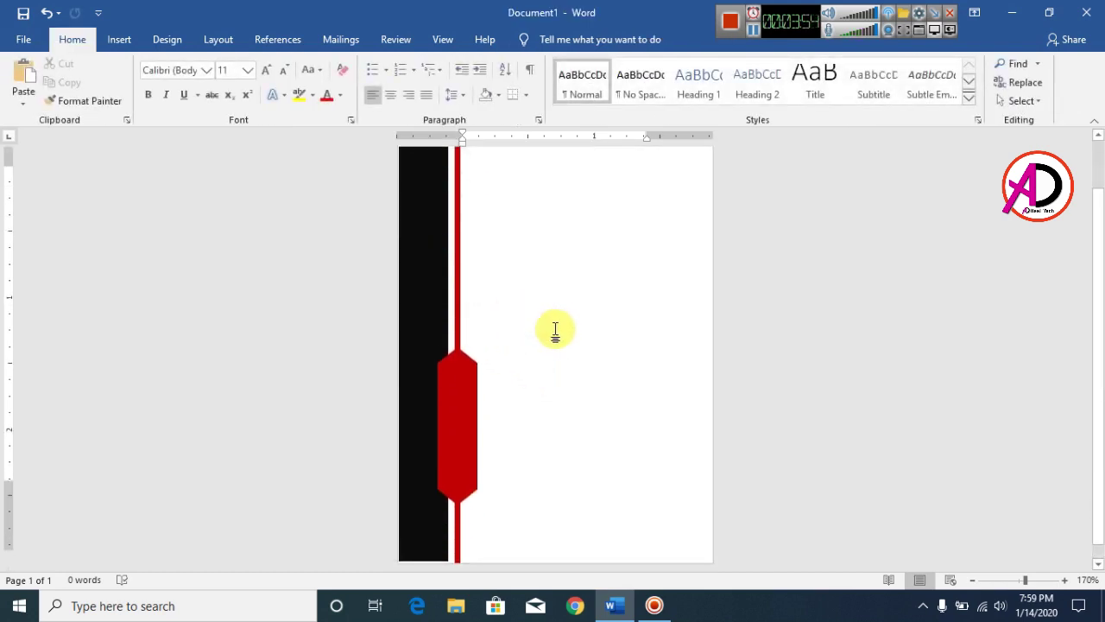
{"action": "scroll", "coordinate": [556, 329], "scroll_direction": "up", "scroll_amount": 1}
{"action": "scroll", "coordinate": [556, 329], "scroll_direction": "down", "scroll_amount": 1}
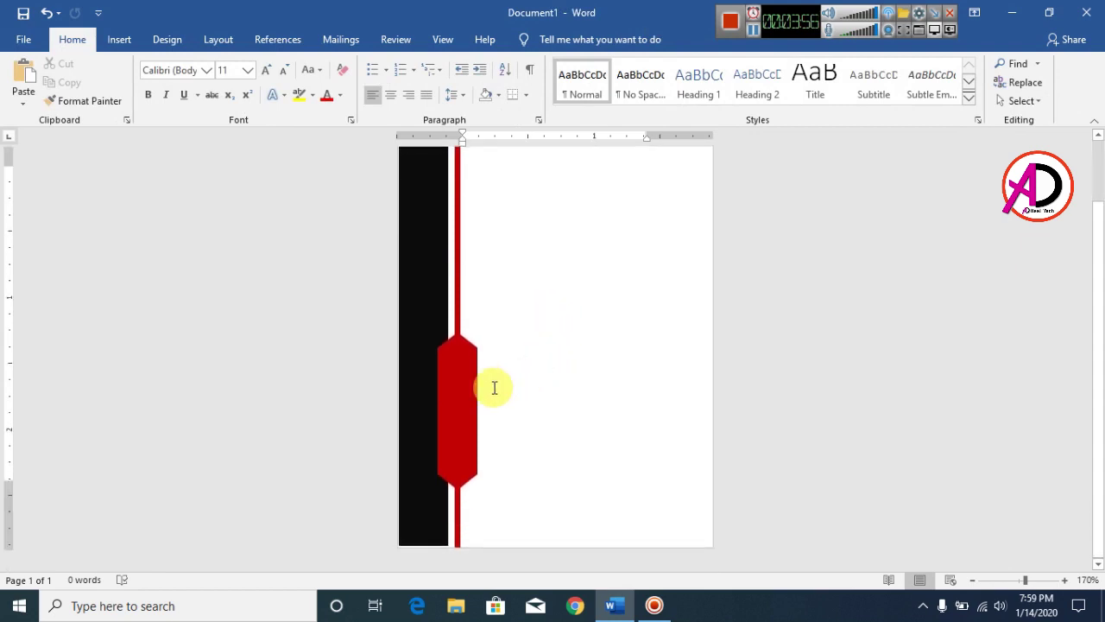
{"action": "left_click", "coordinate": [474, 390]}
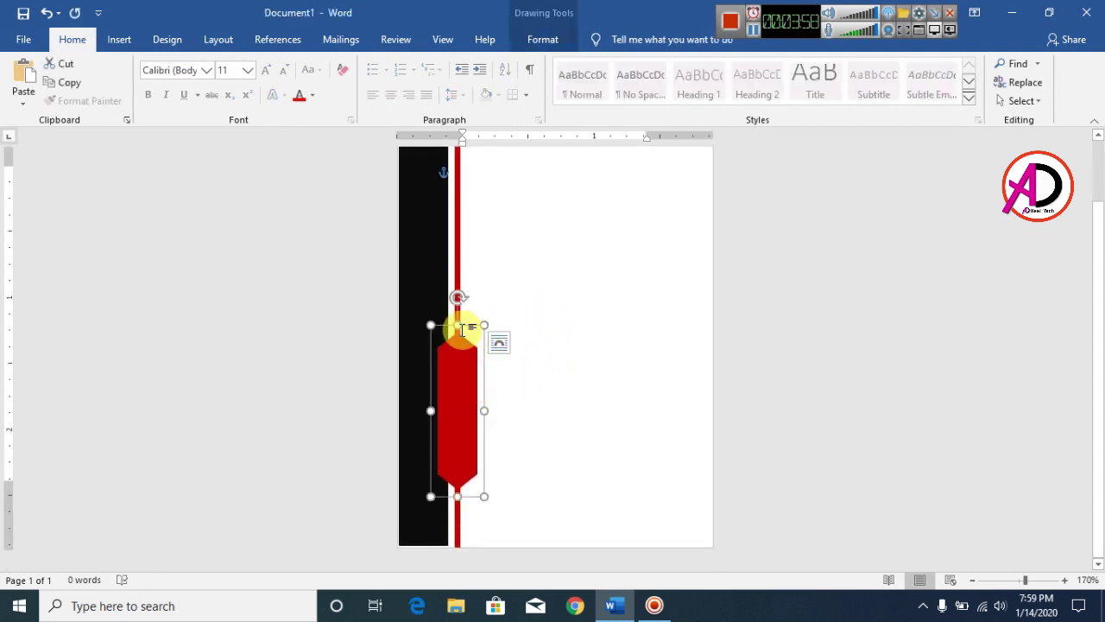
{"action": "left_click_drag", "start_coordinate": [463, 329], "coordinate": [458, 300]}
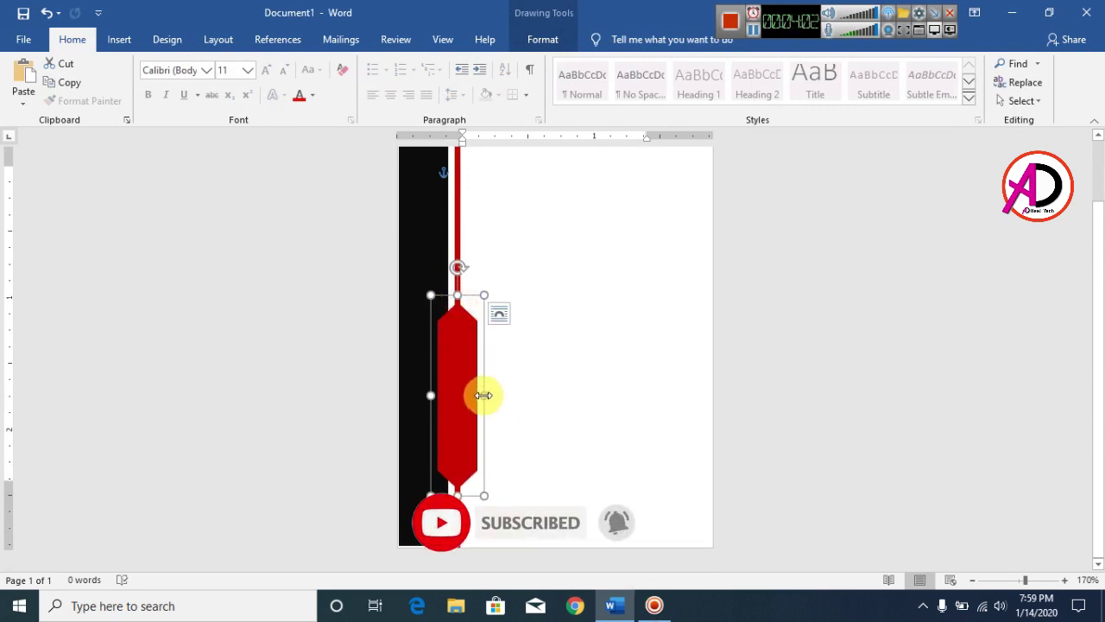
{"action": "left_click_drag", "start_coordinate": [484, 395], "coordinate": [493, 395]}
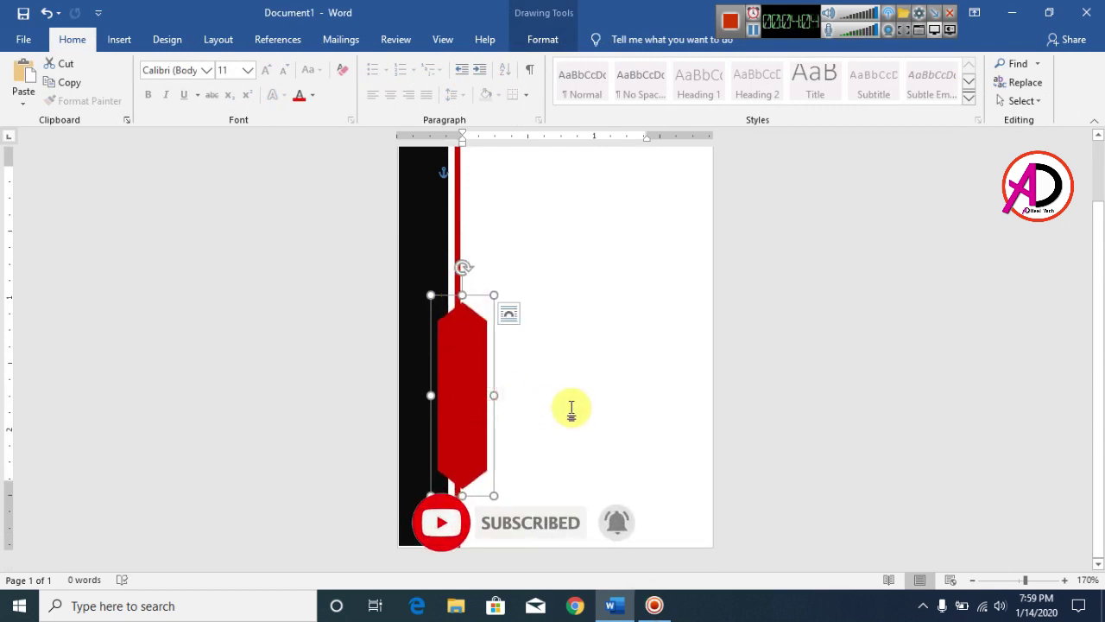
{"action": "key", "text": "ctrl+z"}
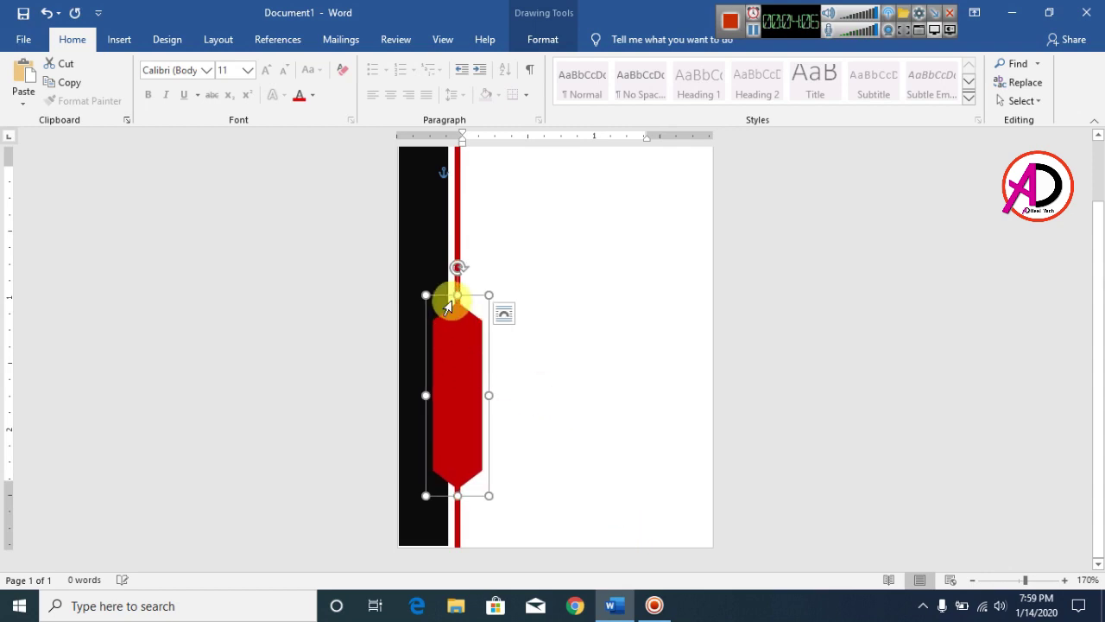
{"action": "left_click_drag", "start_coordinate": [457, 294], "coordinate": [456, 280]}
Extend the red hexagon's top slightly higher
{"action": "left_click", "coordinate": [533, 348]}
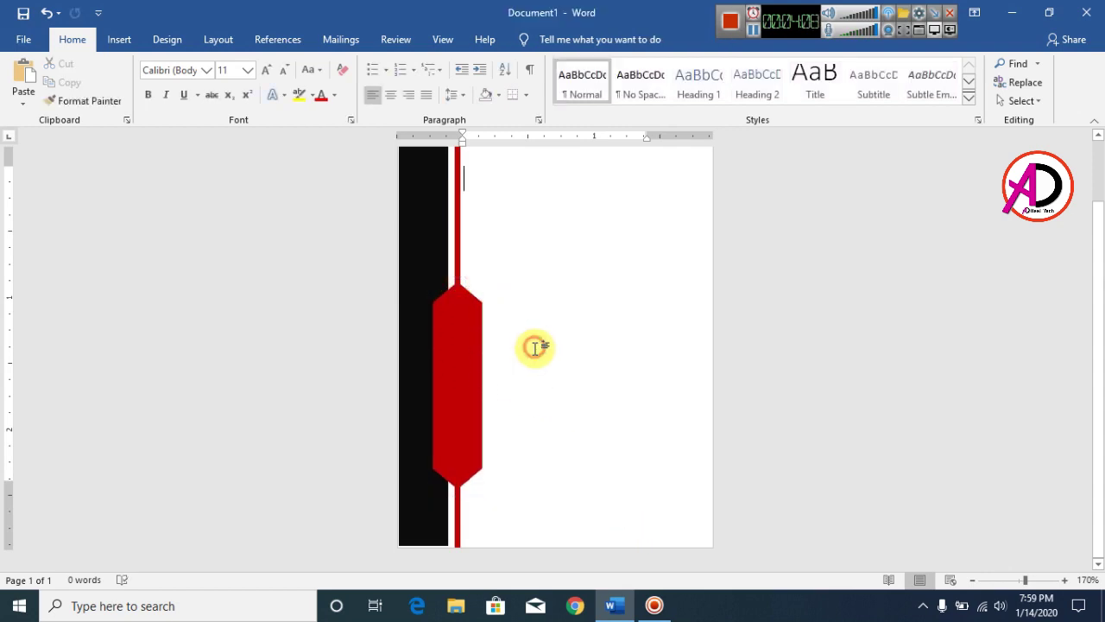
{"action": "scroll", "coordinate": [544, 373], "scroll_direction": "down", "scroll_amount": 6, "text": "ctrl"}
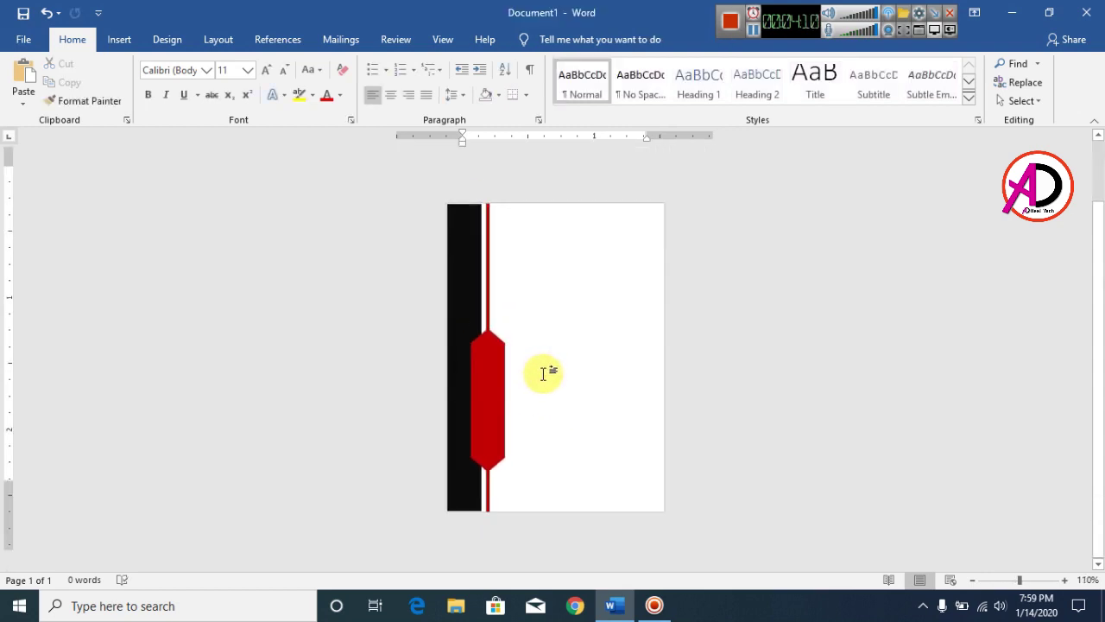
{"action": "scroll", "coordinate": [573, 382], "scroll_direction": "up", "scroll_amount": 6, "text": "ctrl"}
{"action": "left_click", "coordinate": [476, 394]}
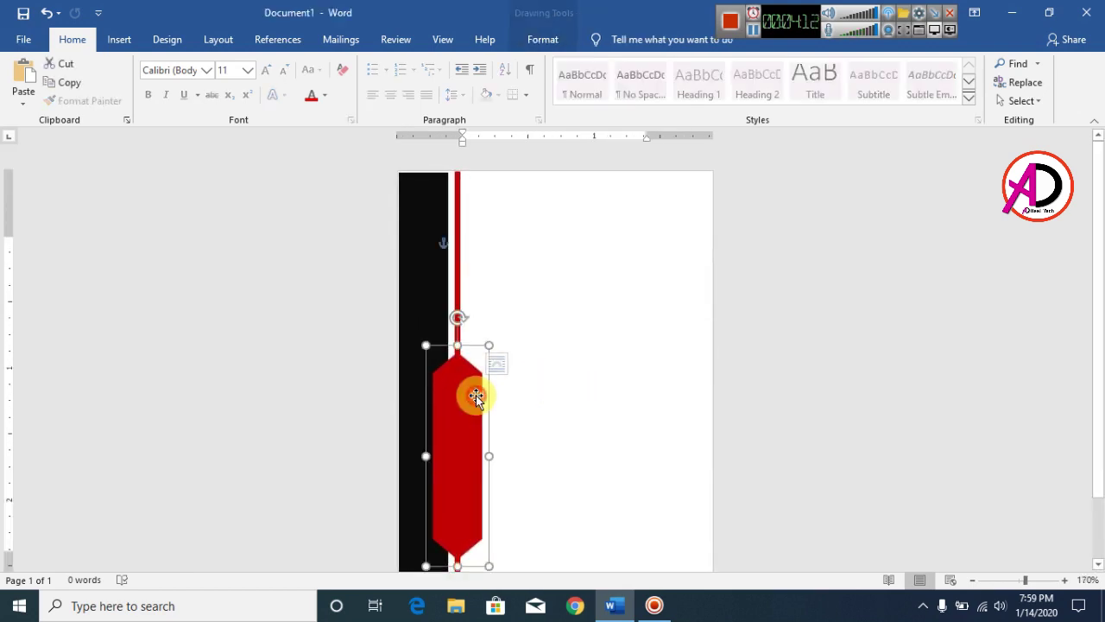
{"action": "left_click_drag", "start_coordinate": [461, 348], "coordinate": [459, 342]}
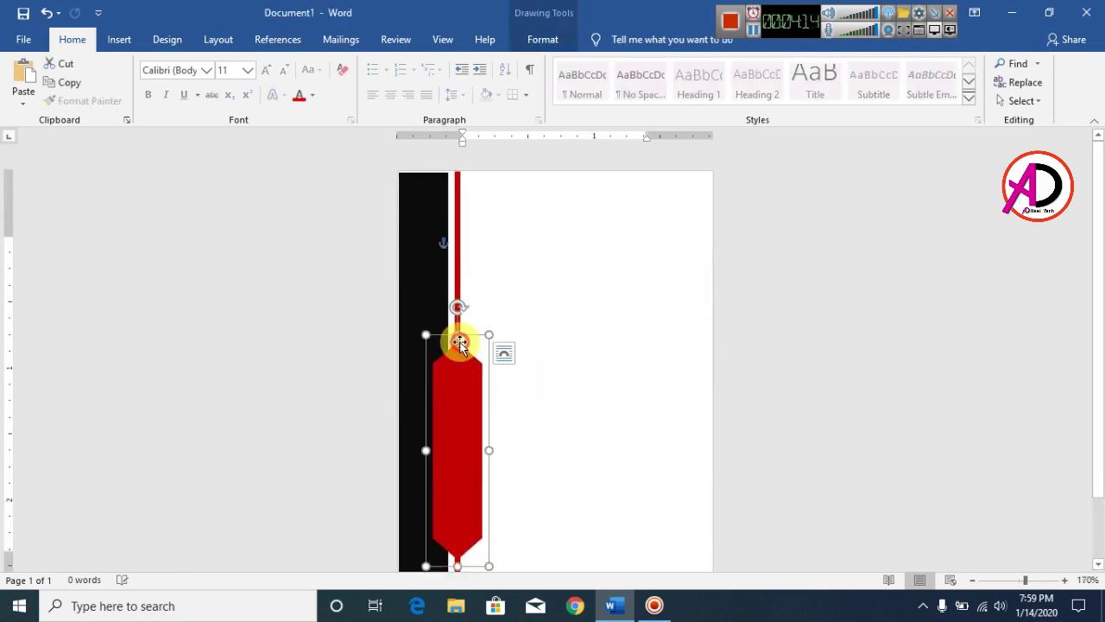
{"action": "left_click", "coordinate": [579, 422]}
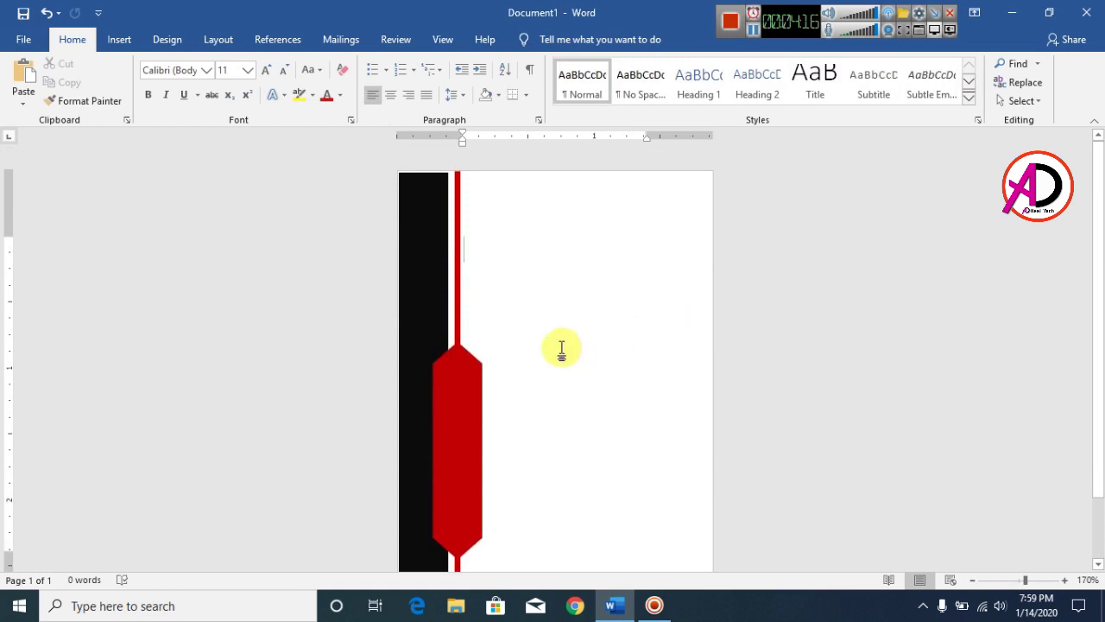
Draw a donut ring near the top of the page, right of the red line
{"action": "left_click", "coordinate": [119, 40]}
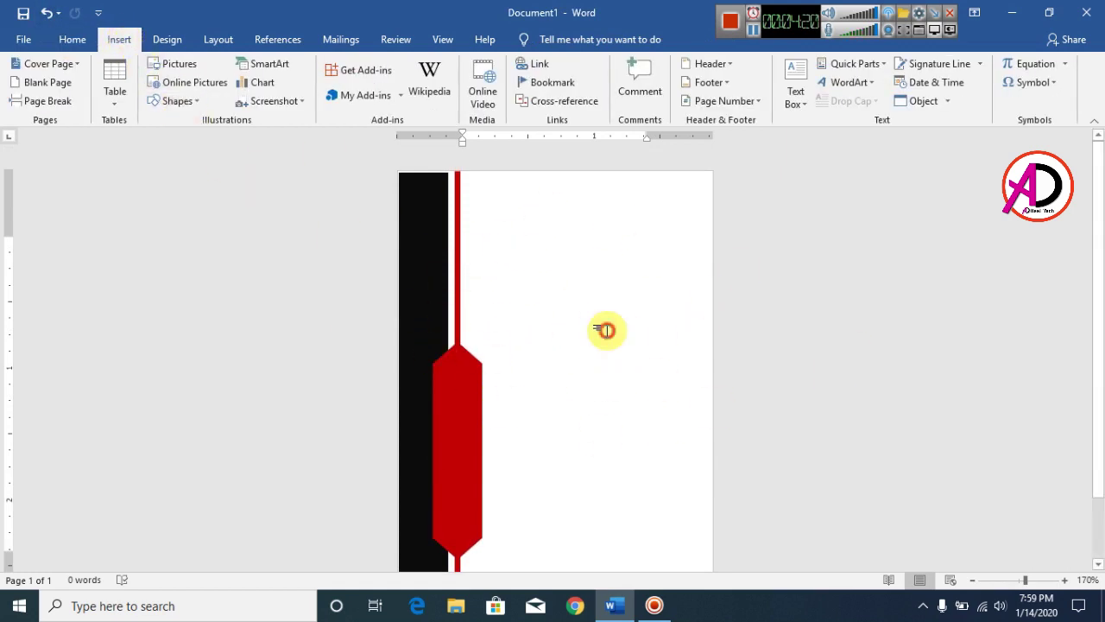
{"action": "left_click", "coordinate": [173, 101]}
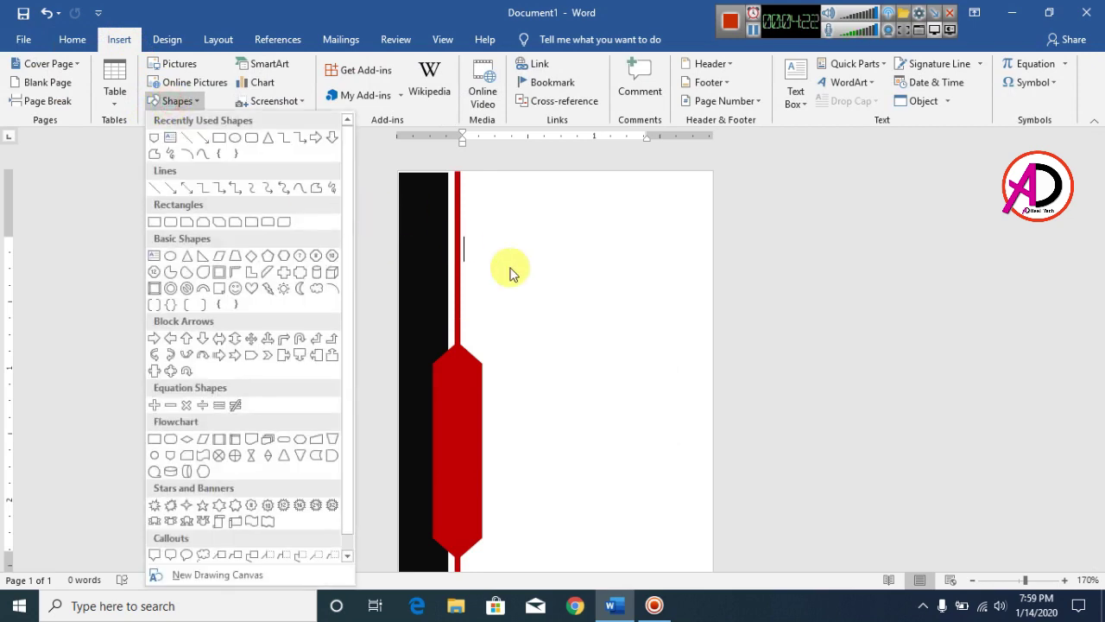
{"action": "left_click", "coordinate": [579, 271]}
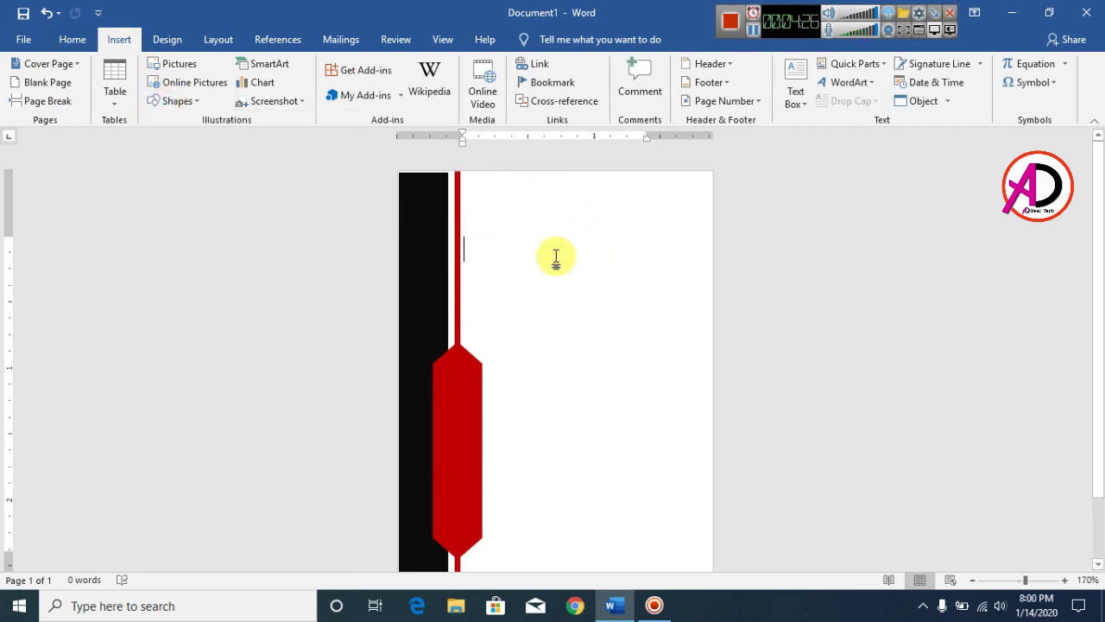
{"action": "left_click", "coordinate": [177, 102]}
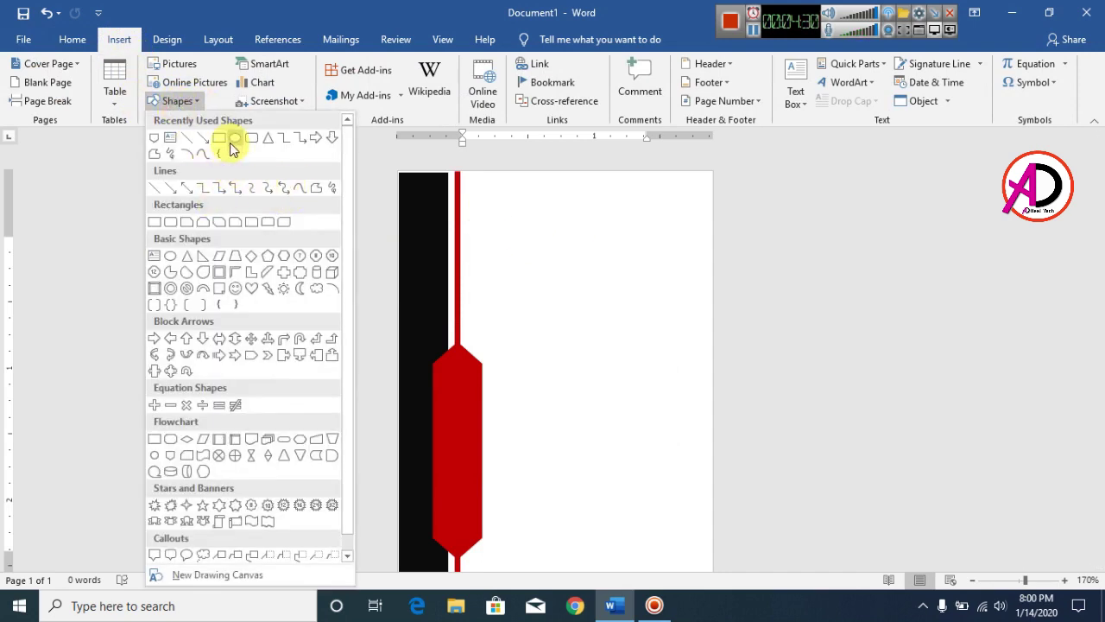
{"action": "left_click", "coordinate": [172, 305]}
{"action": "left_click_drag", "start_coordinate": [502, 229], "coordinate": [611, 285]}
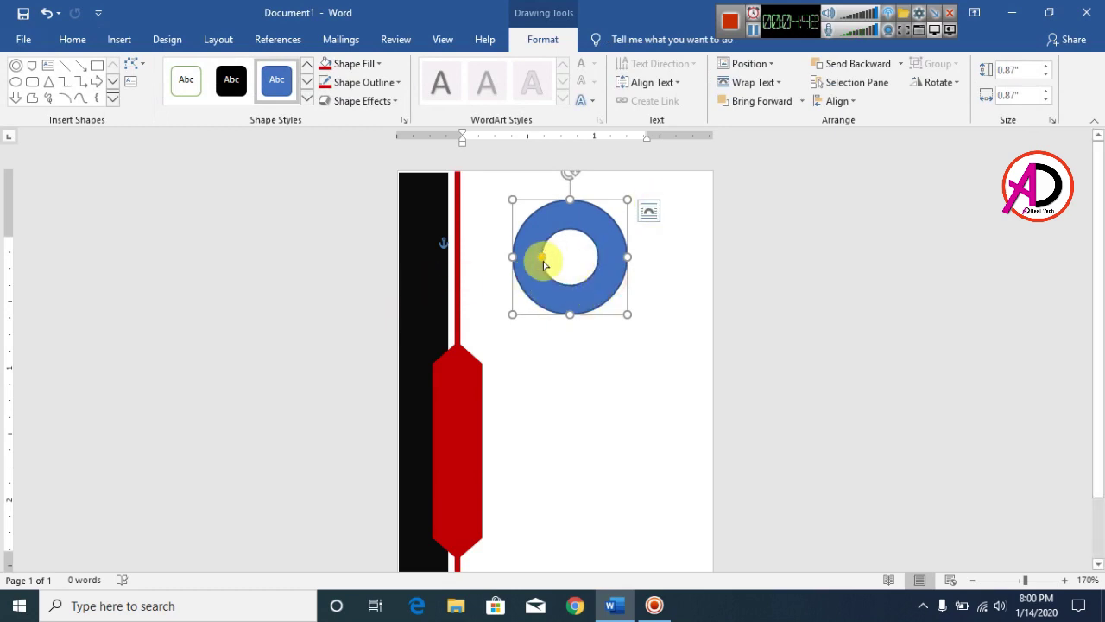
Thin the ring, shrink it to 0.43", and remove its outline
{"action": "left_click_drag", "start_coordinate": [541, 261], "coordinate": [533, 257]}
{"action": "left_click_drag", "start_coordinate": [592, 225], "coordinate": [592, 230]}
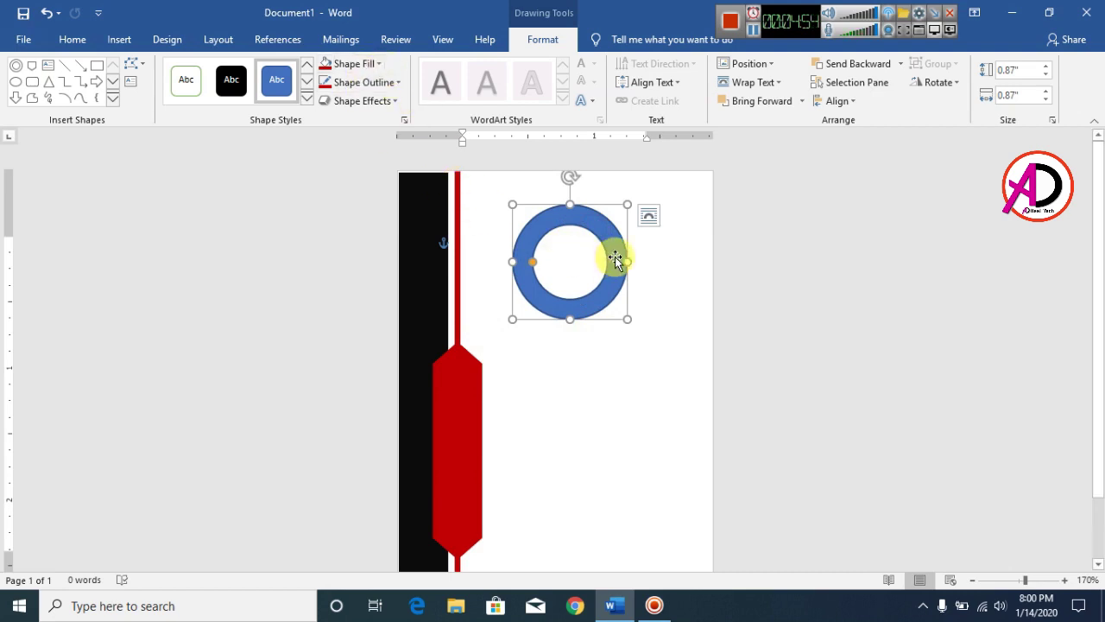
{"action": "left_click_drag", "start_coordinate": [628, 204], "coordinate": [581, 218]}
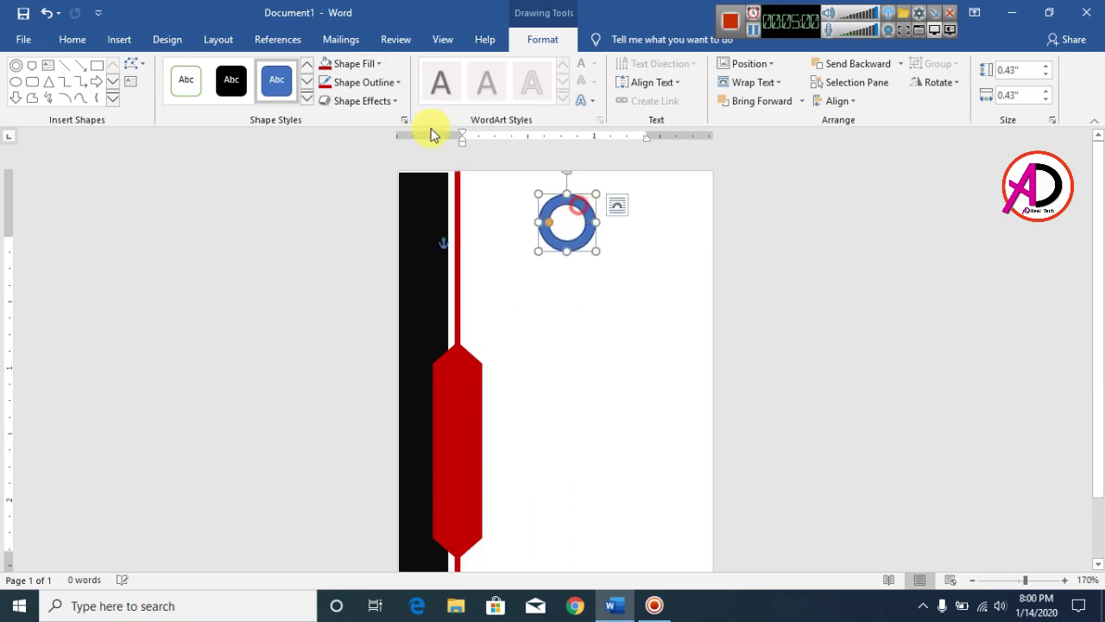
{"action": "left_click", "coordinate": [340, 81]}
{"action": "left_click", "coordinate": [357, 227]}
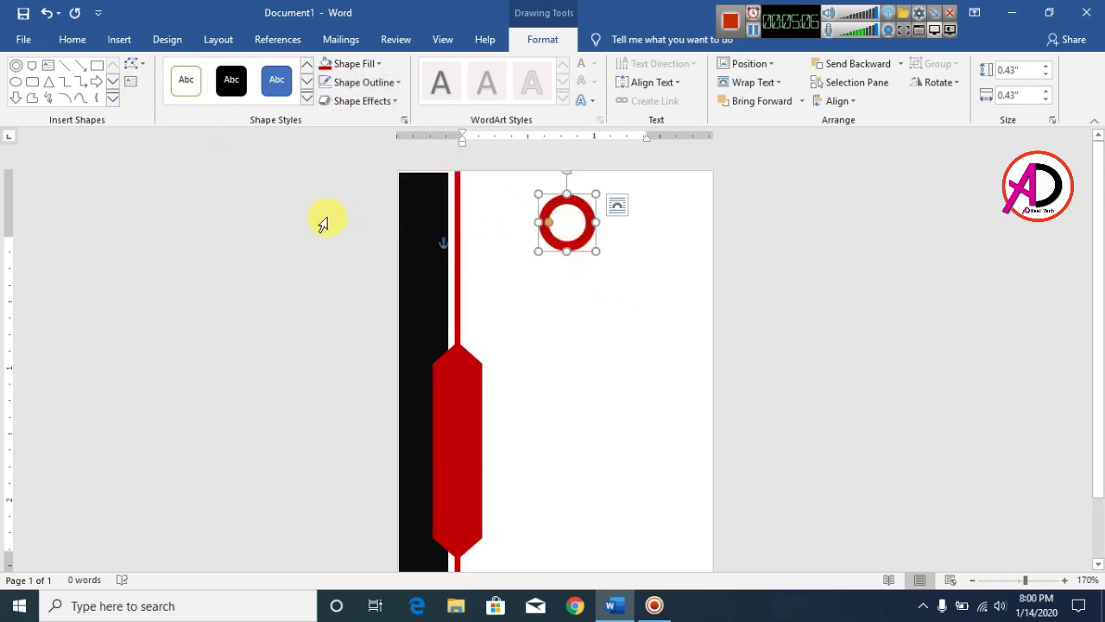
Draw a thin, short Top Corners Rounded rectangle below the ring
{"action": "left_click", "coordinate": [111, 101]}
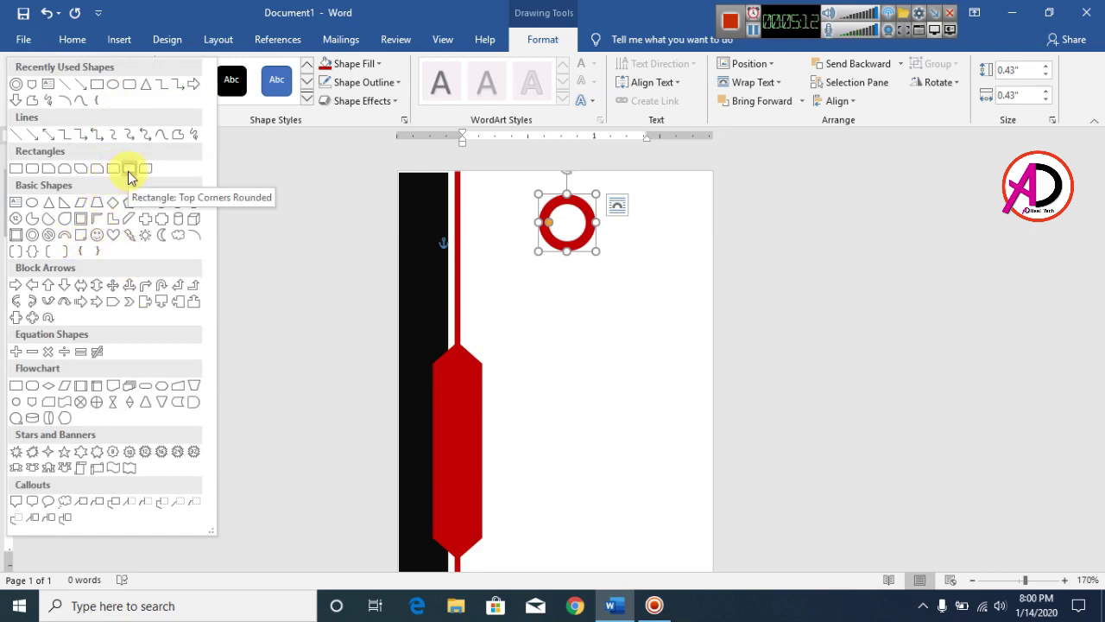
{"action": "left_click", "coordinate": [128, 170]}
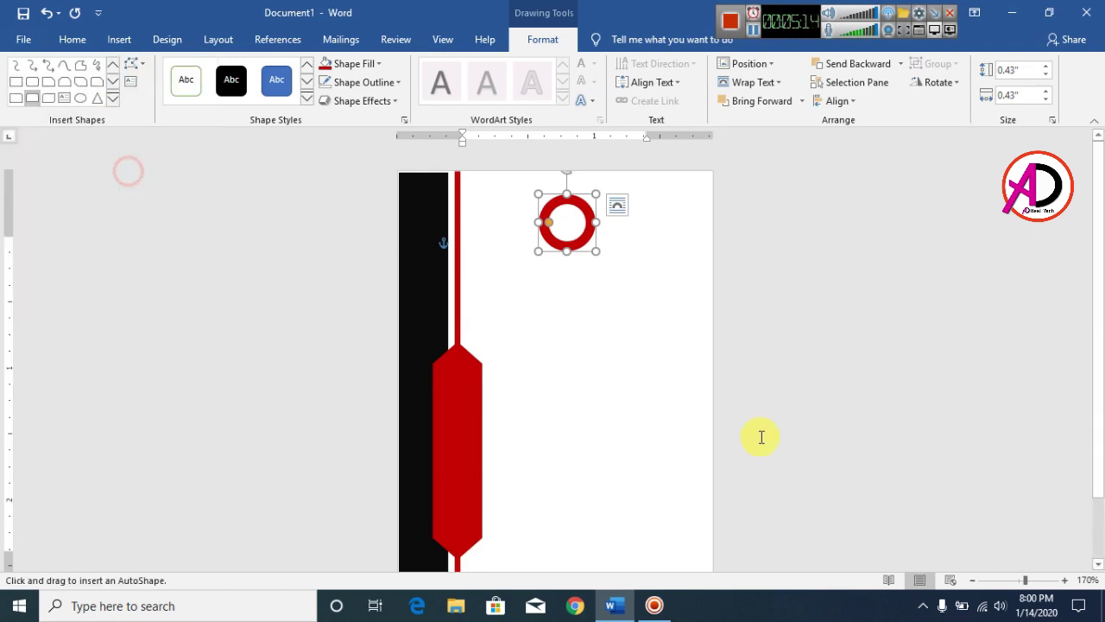
{"action": "left_click_drag", "start_coordinate": [592, 303], "coordinate": [648, 464]}
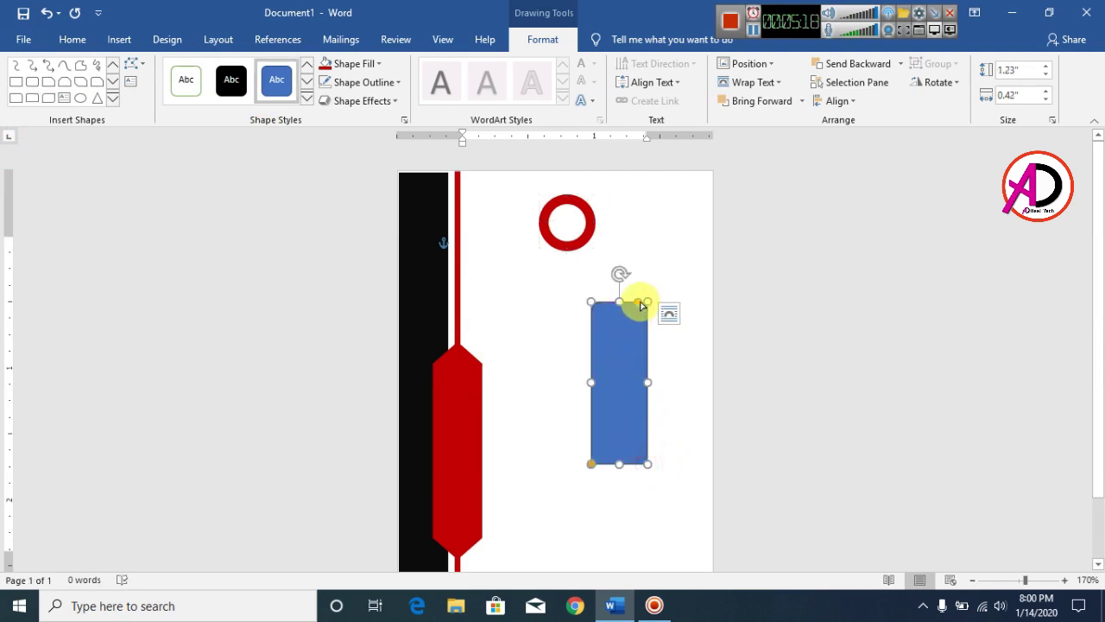
{"action": "left_click_drag", "start_coordinate": [638, 308], "coordinate": [611, 304]}
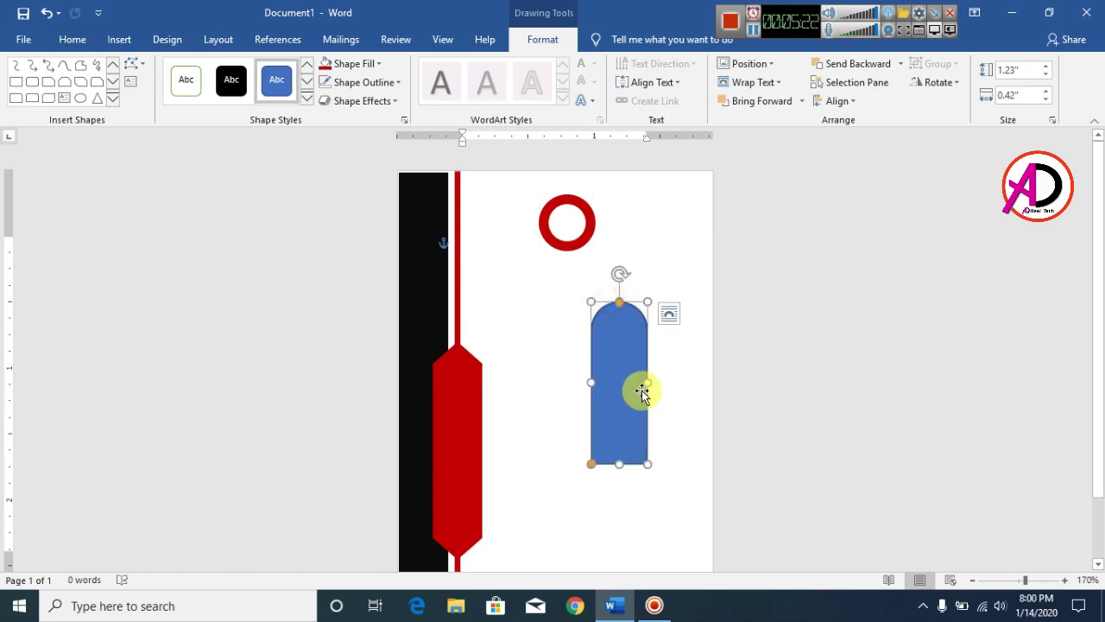
{"action": "left_click_drag", "start_coordinate": [636, 381], "coordinate": [619, 377]}
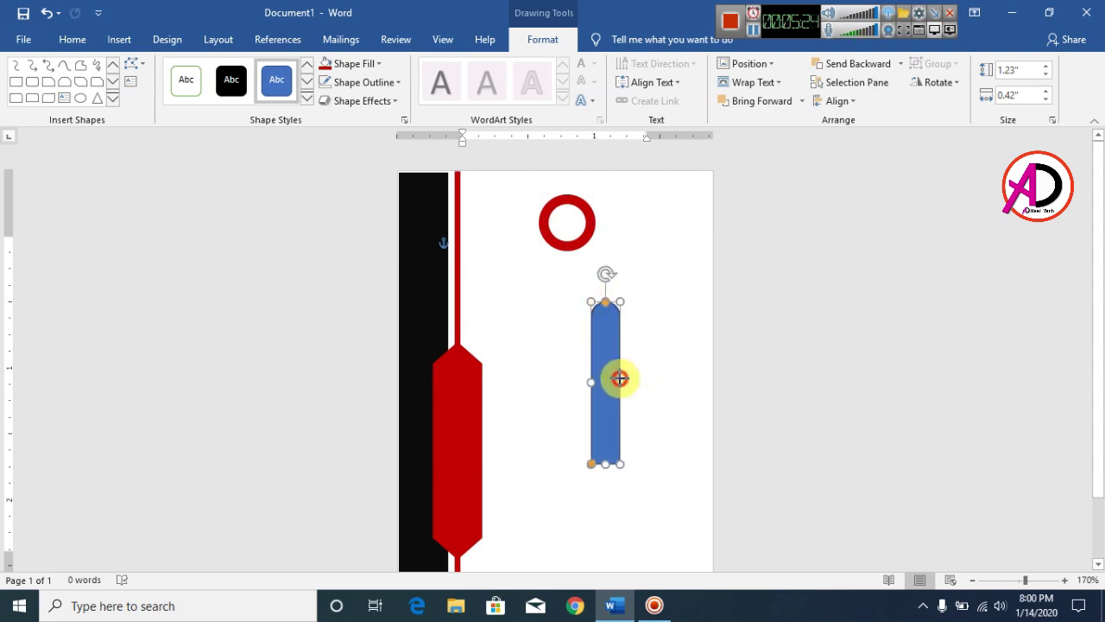
{"action": "left_click_drag", "start_coordinate": [606, 464], "coordinate": [603, 399]}
{"action": "left_click_drag", "start_coordinate": [620, 351], "coordinate": [615, 351]}
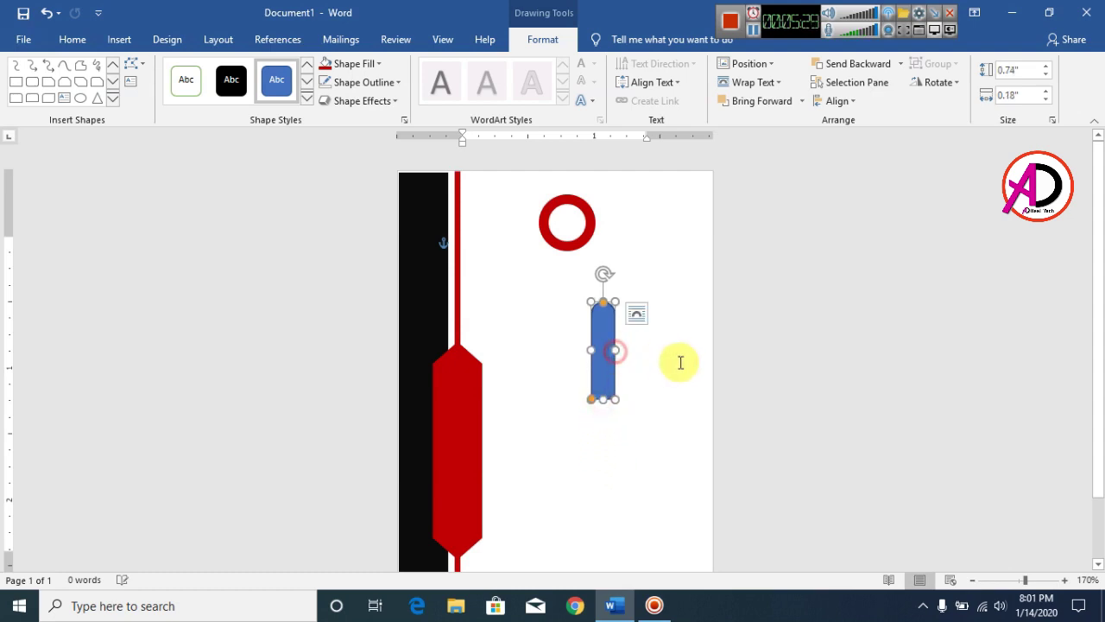
Rotate the bar 90° right, move it onto the ring, and shrink it to 0.42" by 0.1"
{"action": "left_click", "coordinate": [936, 82]}
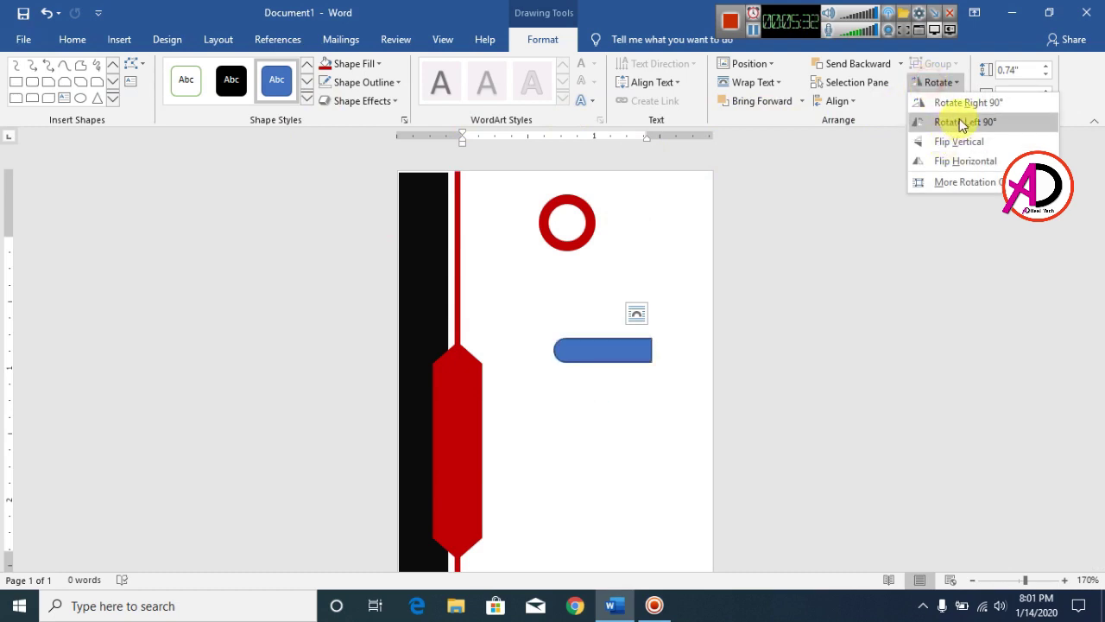
{"action": "left_click", "coordinate": [961, 110]}
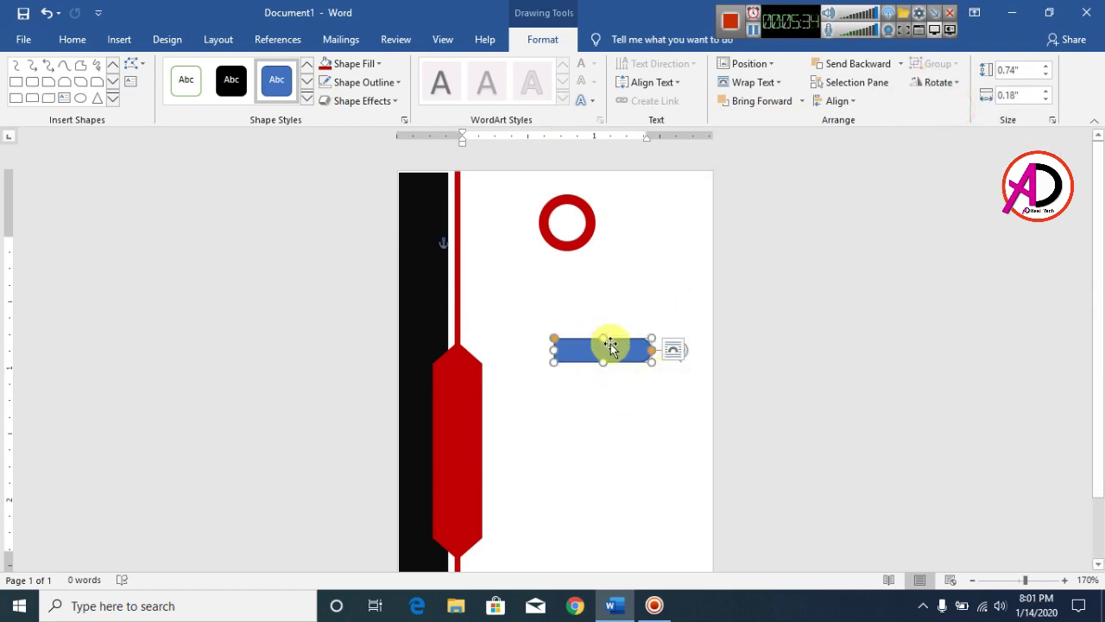
{"action": "left_click_drag", "start_coordinate": [612, 345], "coordinate": [635, 216]}
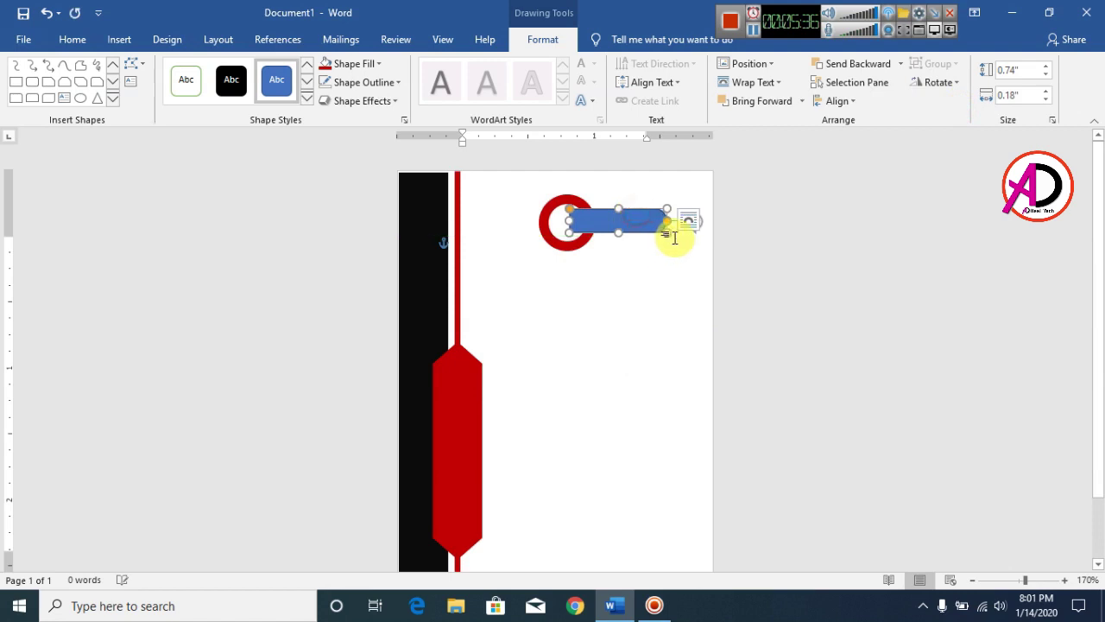
{"action": "left_click", "coordinate": [716, 353]}
{"action": "scroll", "coordinate": [716, 353], "scroll_direction": "up", "scroll_amount": 20}
{"action": "scroll", "coordinate": [718, 357], "scroll_direction": "up", "scroll_amount": 5}
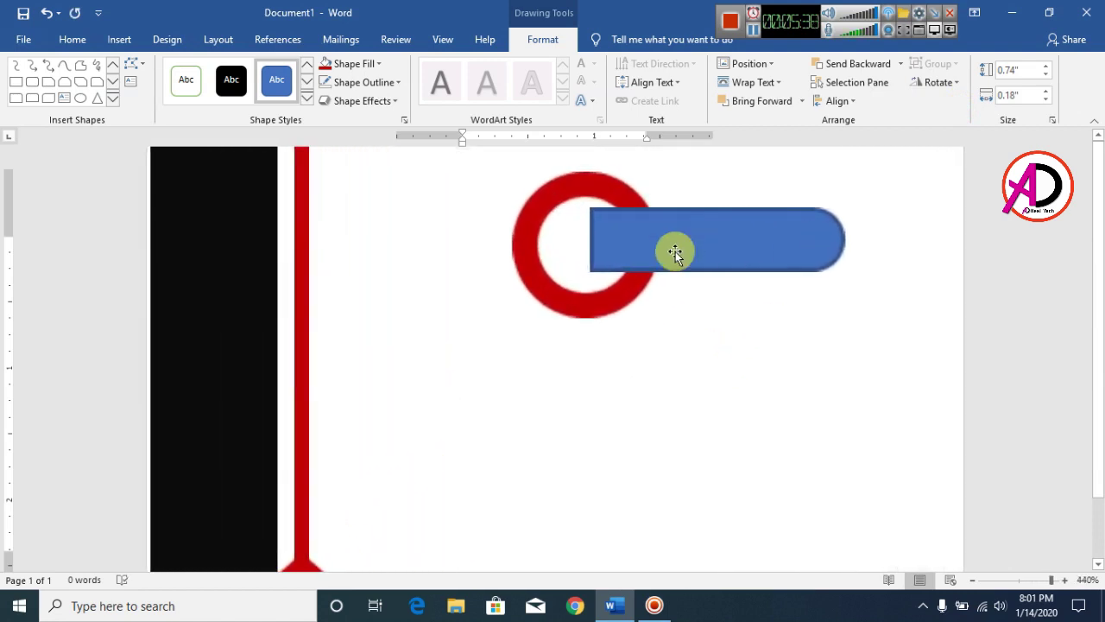
{"action": "left_click", "coordinate": [678, 250]}
{"action": "left_click_drag", "start_coordinate": [840, 274], "coordinate": [684, 244]}
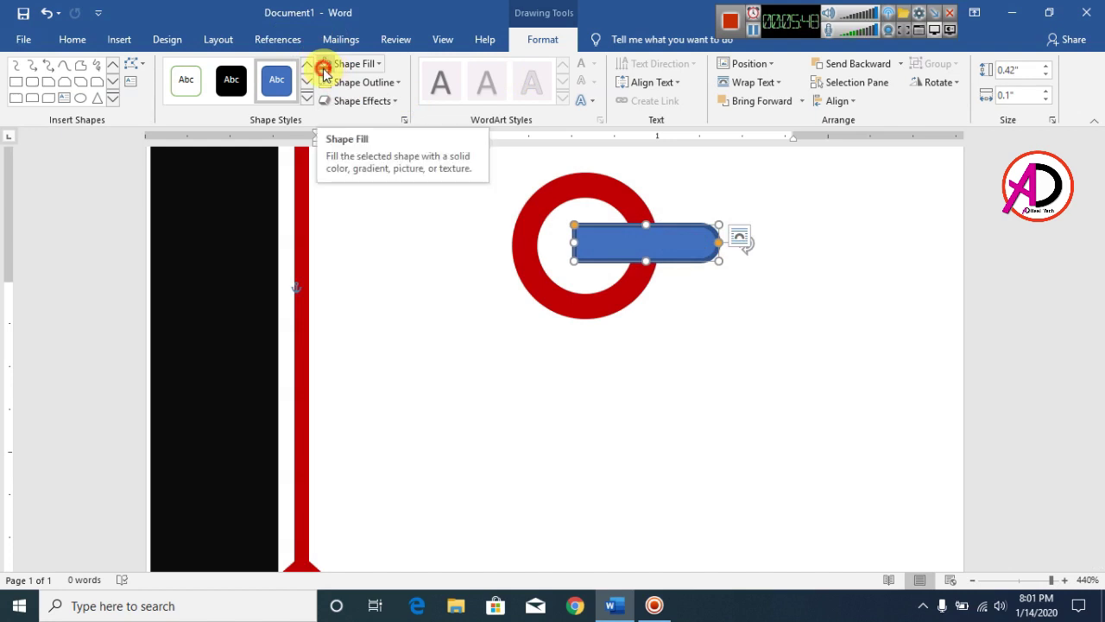
Fill the tab bar with red and remove its blue outline
{"action": "left_click", "coordinate": [323, 69]}
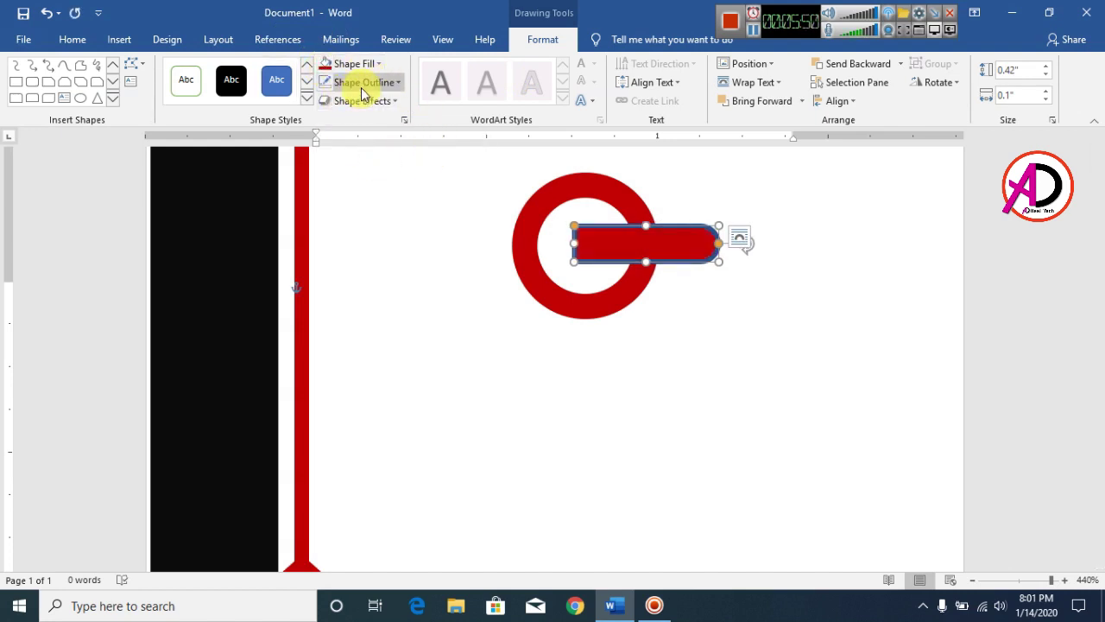
{"action": "left_click", "coordinate": [362, 86]}
{"action": "left_click", "coordinate": [353, 227]}
{"action": "left_click", "coordinate": [744, 354]}
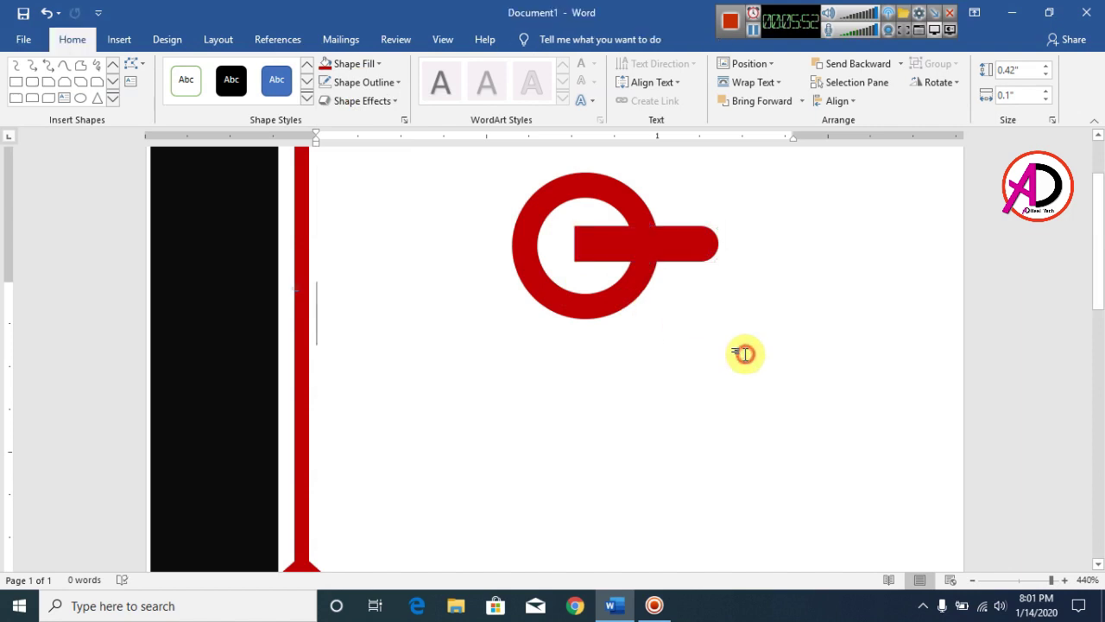
Select the red bar and ring together as one logo and nudge it slightly right
{"action": "scroll", "coordinate": [744, 354], "scroll_direction": "down", "scroll_amount": 20}
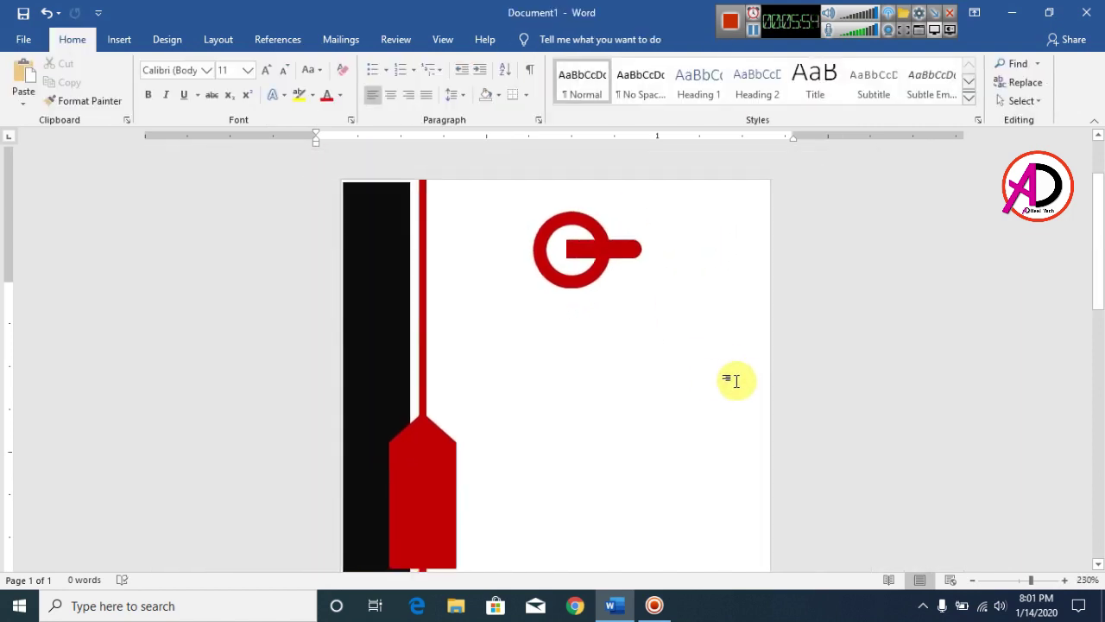
{"action": "scroll", "coordinate": [736, 381], "scroll_direction": "down", "scroll_amount": 5}
{"action": "scroll", "coordinate": [572, 360], "scroll_direction": "up", "scroll_amount": 6}
{"action": "left_click", "coordinate": [629, 225]}
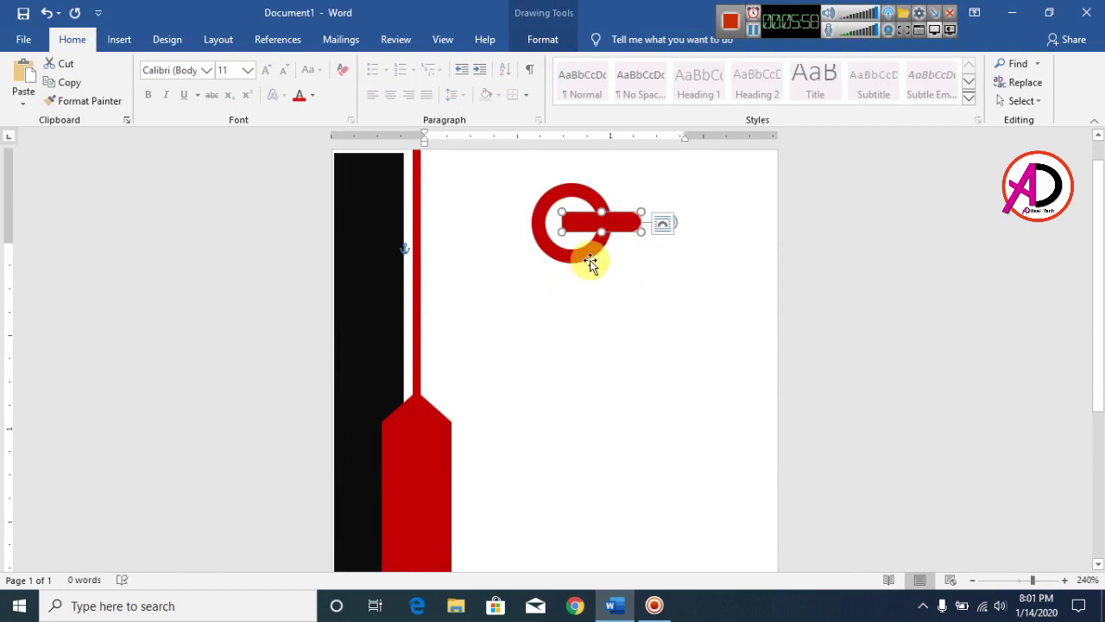
{"action": "left_click", "coordinate": [585, 256]}
{"action": "left_click", "coordinate": [629, 226], "text": "shift"}
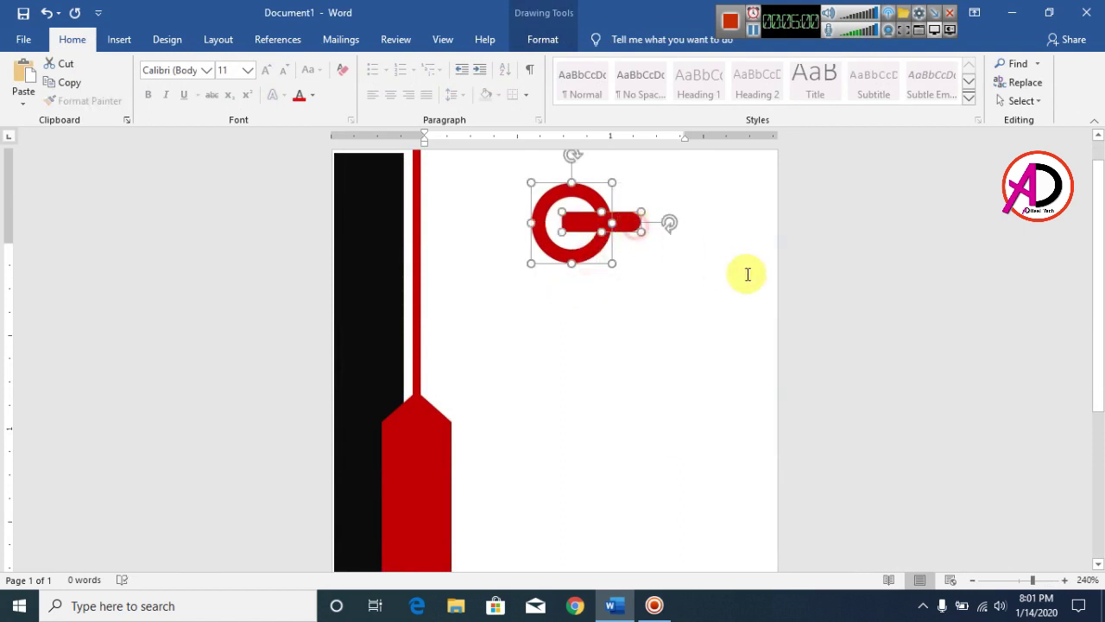
{"action": "key", "text": "Right"}
{"action": "key", "text": "Right"}
{"action": "key", "text": "Right"}
{"action": "key", "text": "Right"}
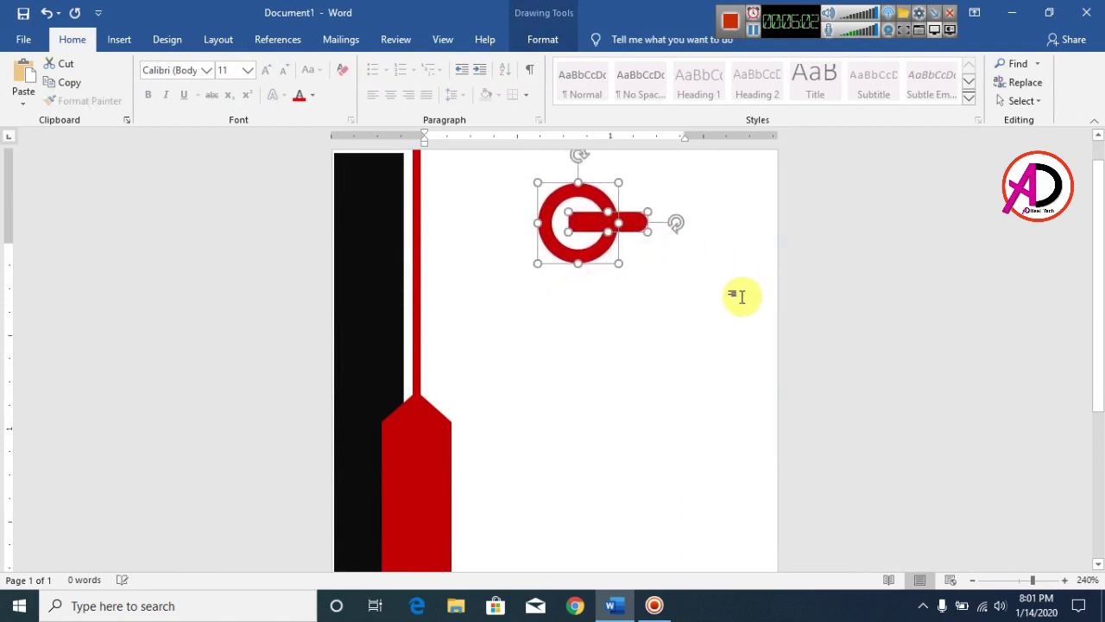
{"action": "left_click", "coordinate": [740, 300]}
{"action": "scroll", "coordinate": [510, 310], "scroll_direction": "up", "scroll_amount": 1}
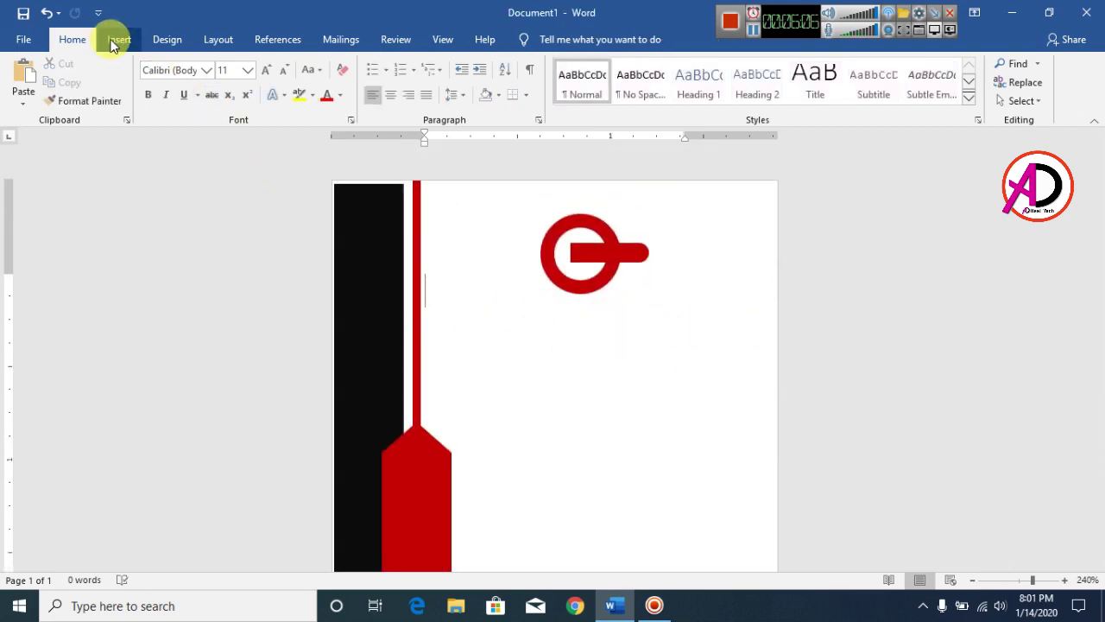
Insert a WordArt box in the plain black style
{"action": "left_click", "coordinate": [114, 40]}
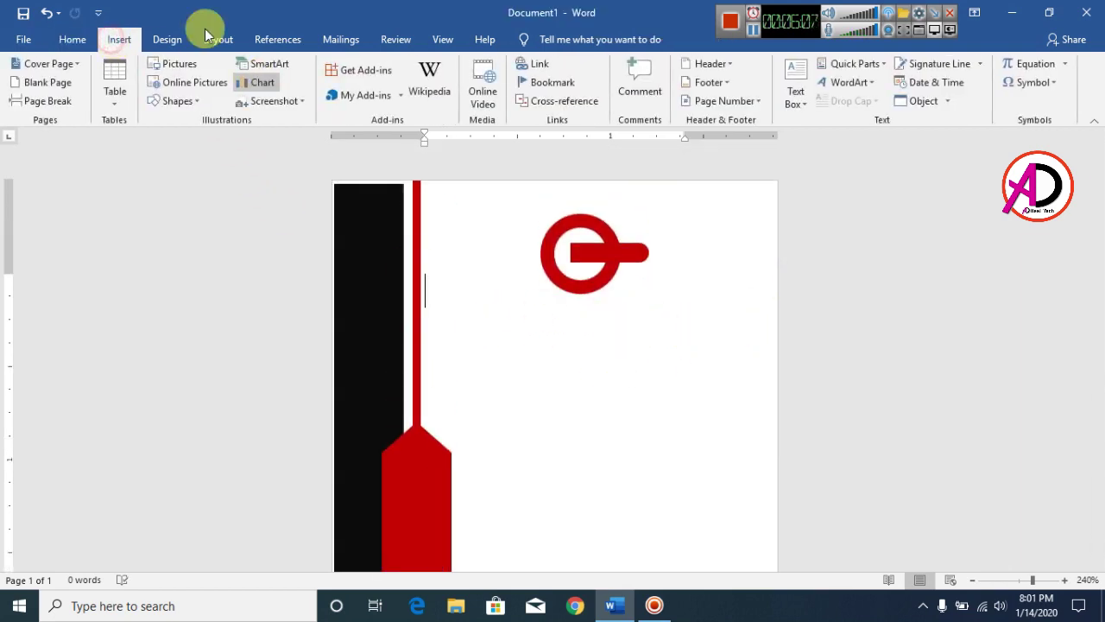
{"action": "left_click", "coordinate": [850, 83]}
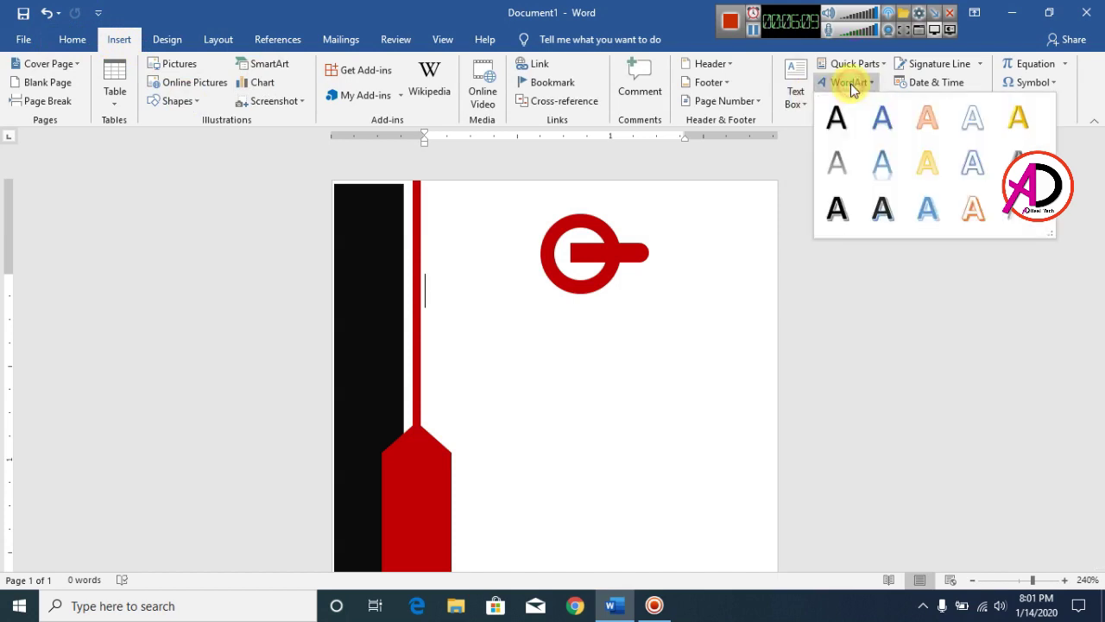
{"action": "left_click", "coordinate": [834, 128]}
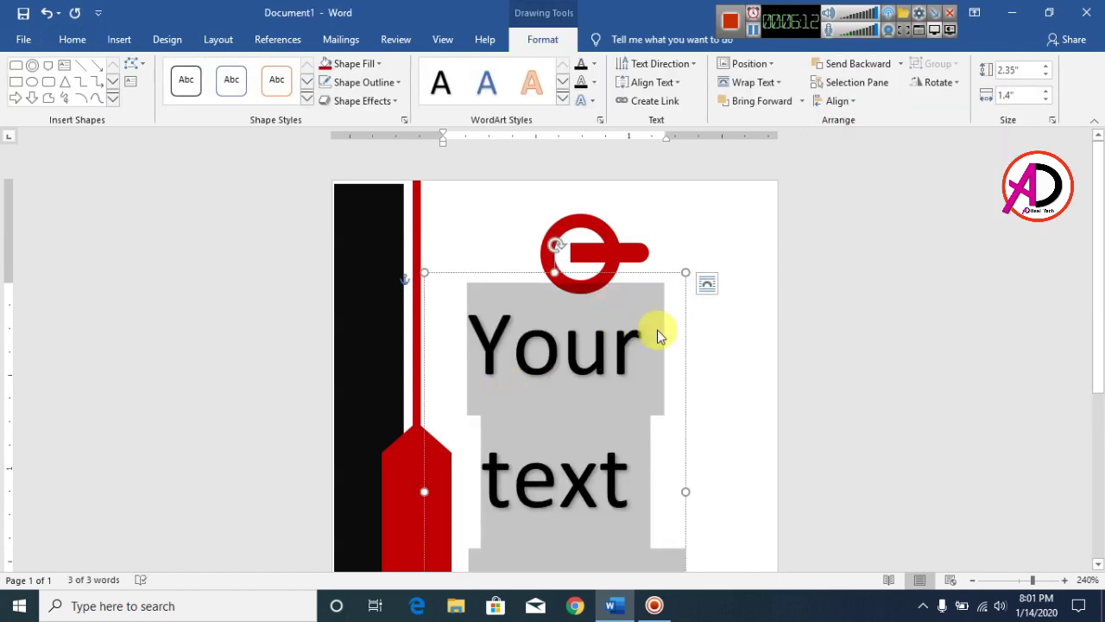
{"action": "scroll", "coordinate": [604, 363], "scroll_direction": "down", "scroll_amount": 3}
{"action": "scroll", "coordinate": [557, 372], "scroll_direction": "up", "scroll_amount": 3}
{"action": "scroll", "coordinate": [581, 360], "scroll_direction": "down", "scroll_amount": 2}
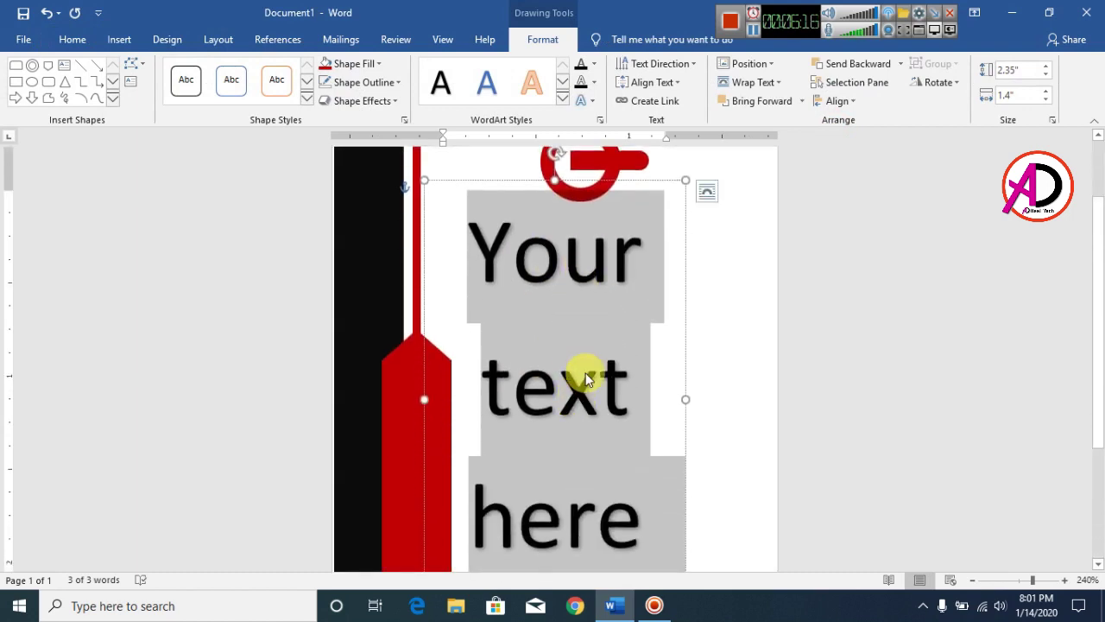
Shrink the WordArt text to 12 pt and centre the box under the logo
{"action": "left_click", "coordinate": [78, 41]}
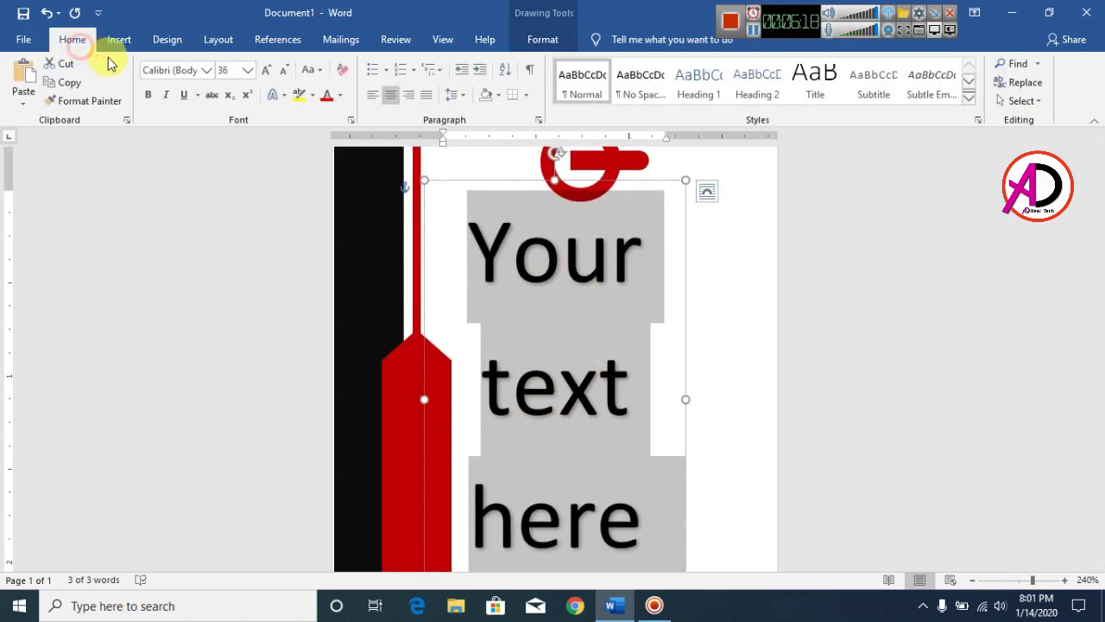
{"action": "left_click", "coordinate": [287, 71]}
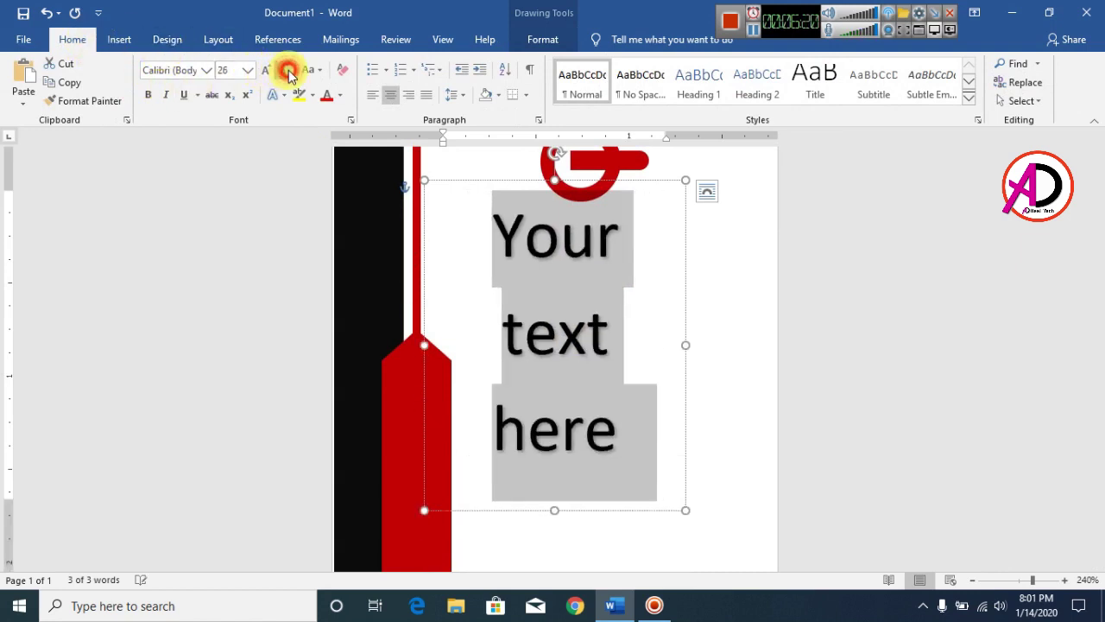
{"action": "left_click", "coordinate": [288, 70]}
{"action": "left_click", "coordinate": [288, 71]}
{"action": "left_click", "coordinate": [288, 71]}
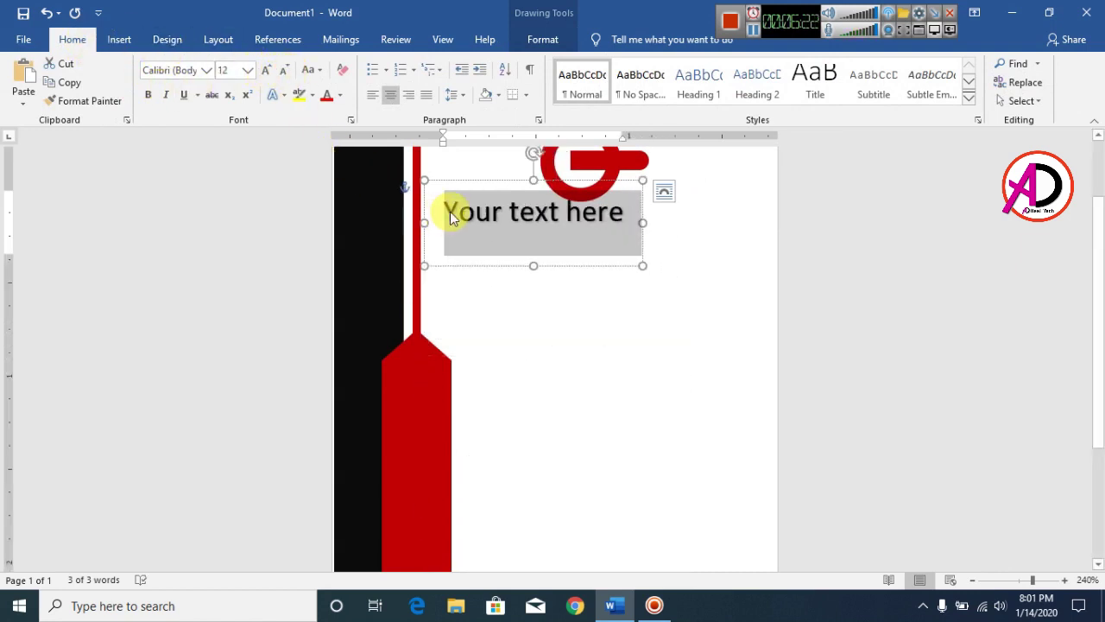
{"action": "left_click_drag", "start_coordinate": [467, 182], "coordinate": [523, 195]}
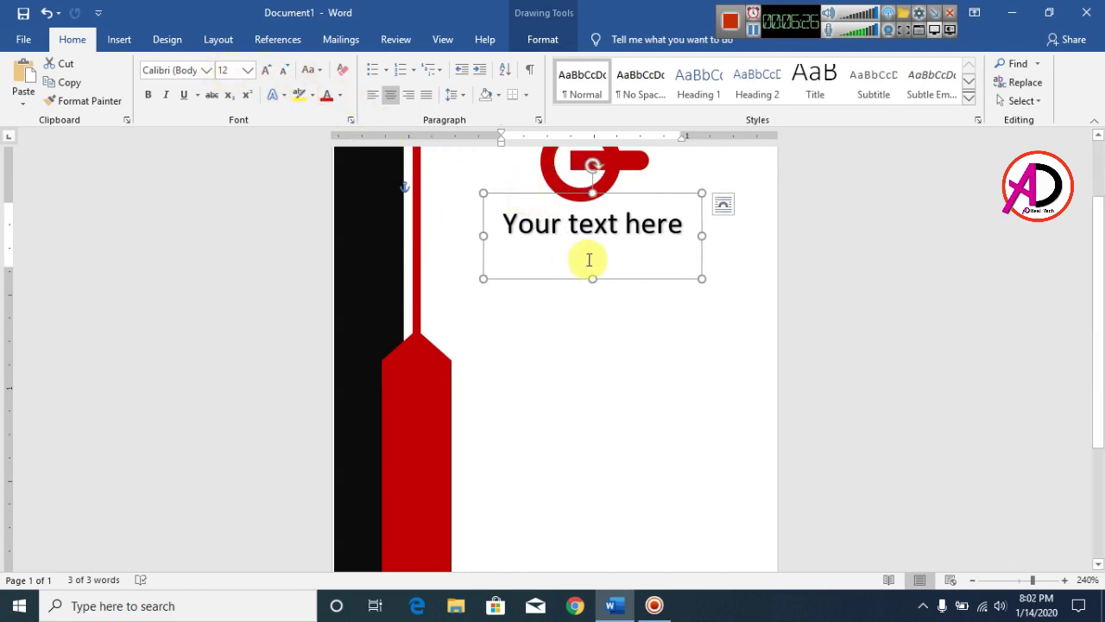
Replace the placeholder with 'TYPE YOUR COMPANY NAME' and reduce its font size one step
{"action": "left_click_drag", "start_coordinate": [673, 225], "coordinate": [504, 223]}
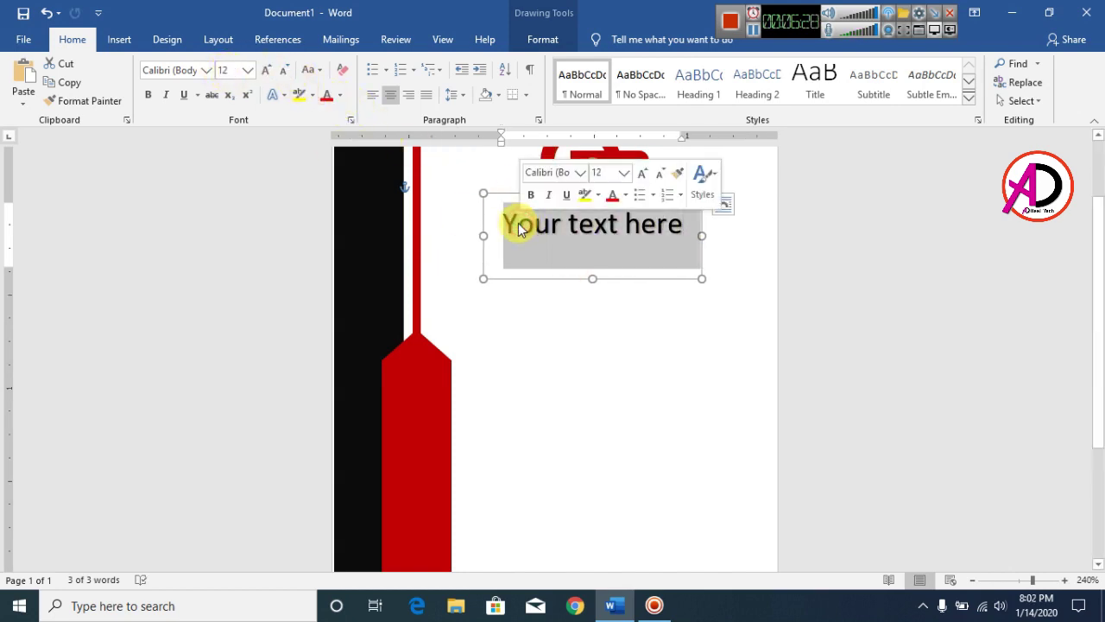
{"action": "type", "text": "typ"}
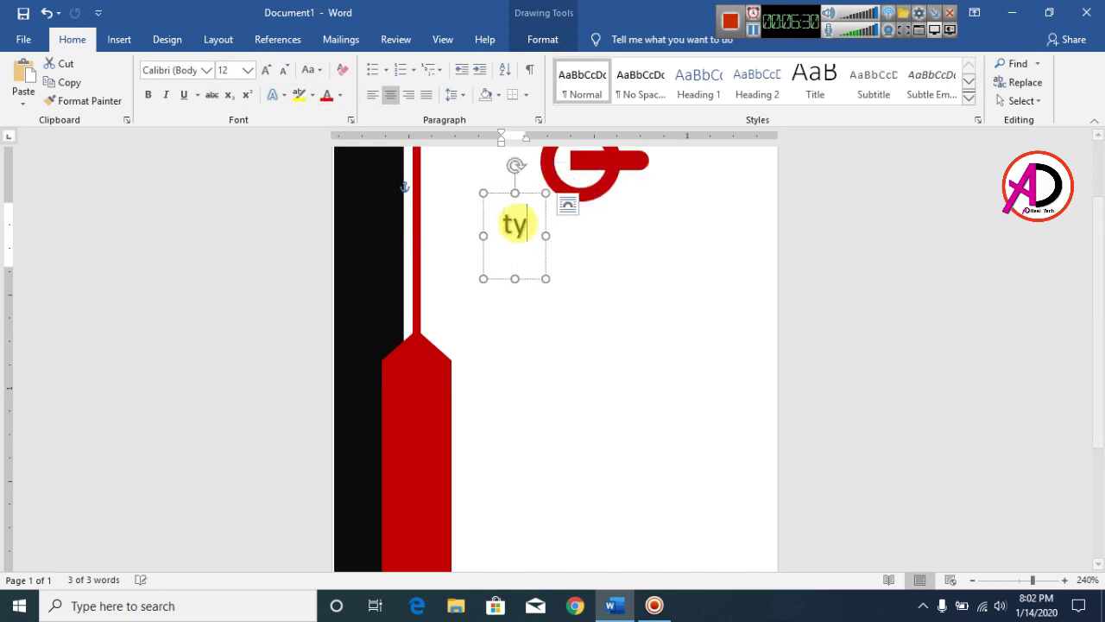
{"action": "key", "text": "BackSpace"}
{"action": "key", "text": "BackSpace"}
{"action": "key", "text": "BackSpace"}
{"action": "type", "text": "TY"}
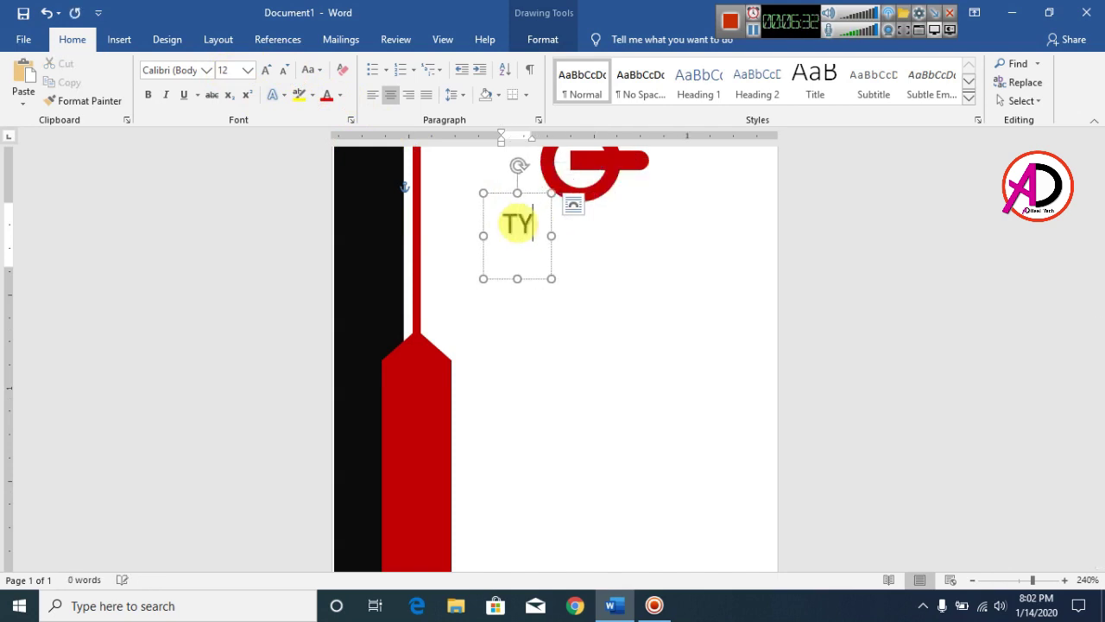
{"action": "type", "text": "PE YOUR "}
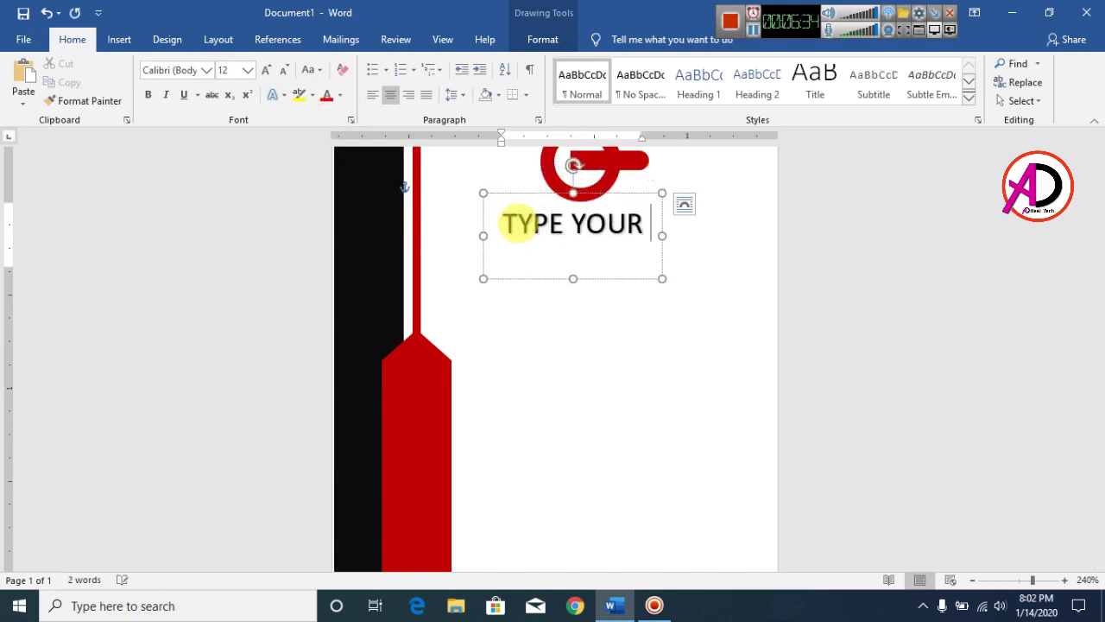
{"action": "type", "text": "CAO"}
{"action": "key", "text": "BackSpace"}
{"action": "key", "text": "BackSpace"}
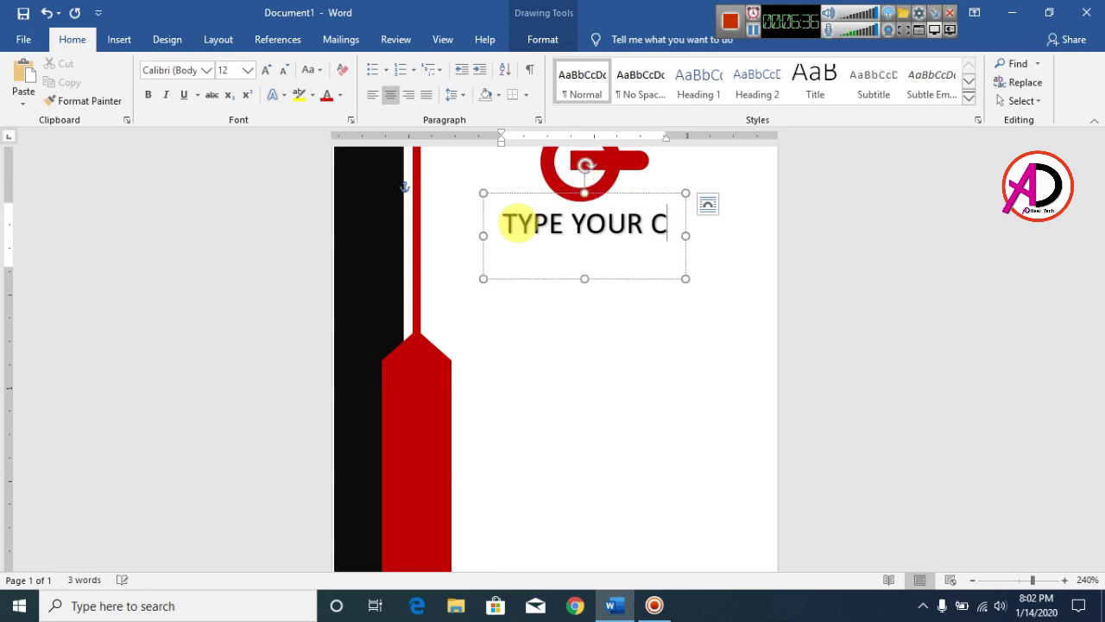
{"action": "type", "text": "OMPANY NEAME"}
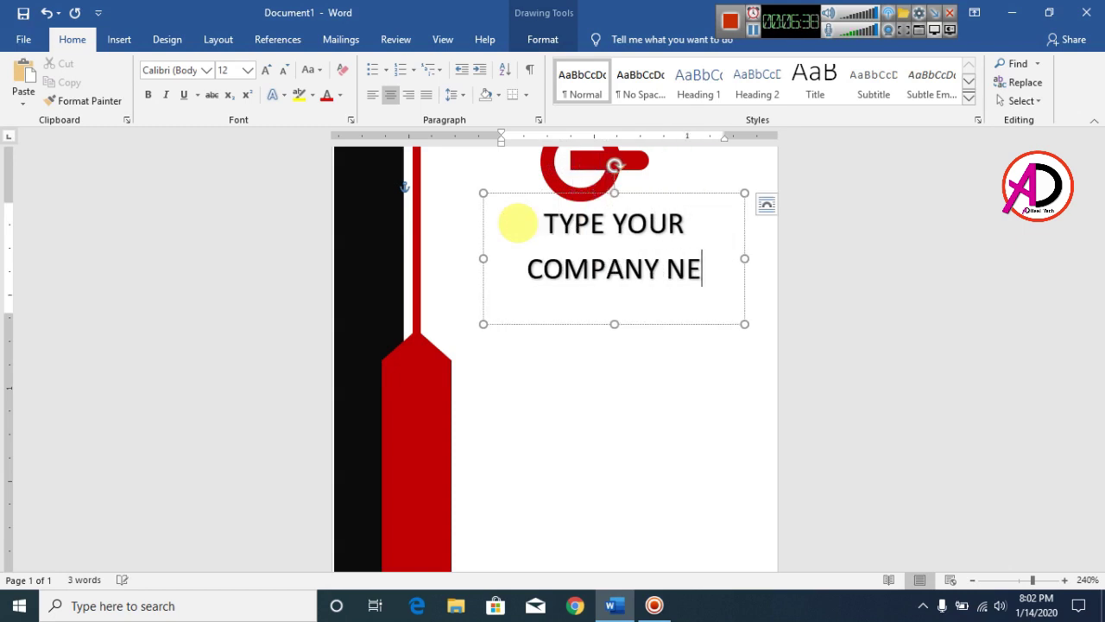
{"action": "key", "text": "BackSpace"}
{"action": "key", "text": "BackSpace"}
{"action": "type", "text": "AME"}
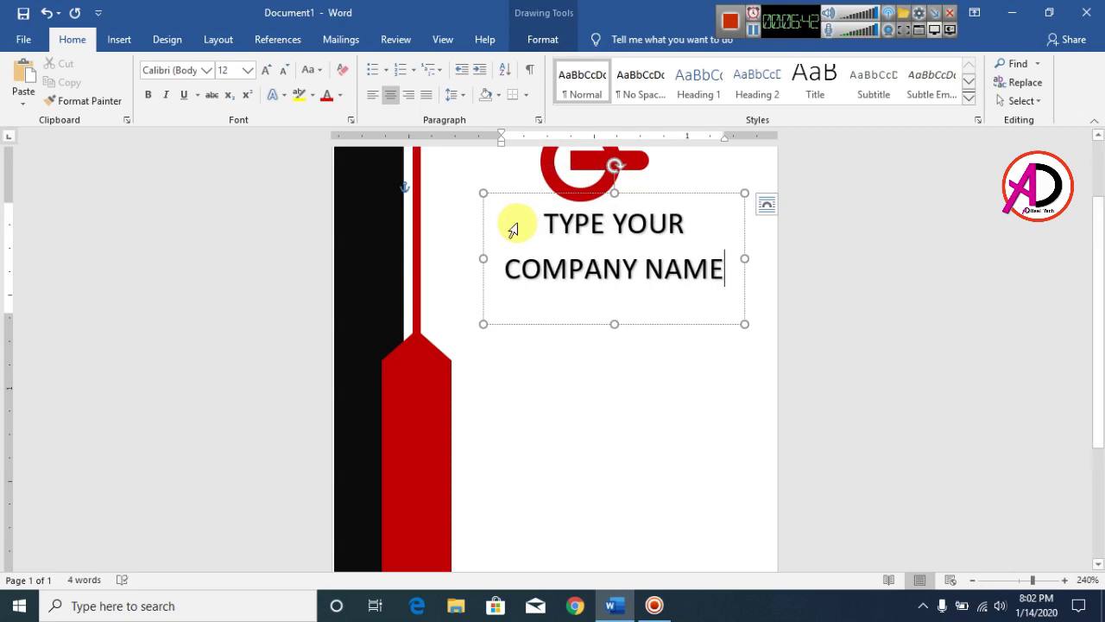
{"action": "key", "text": "ctrl+a"}
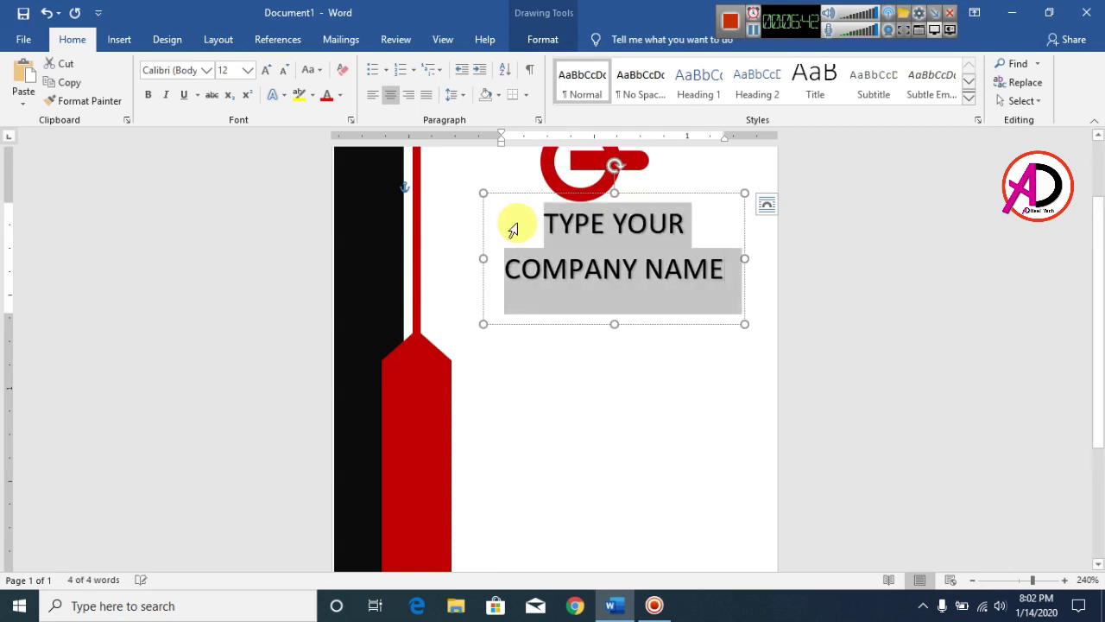
{"action": "key", "text": "ctrl+bracketleft"}
{"action": "key", "text": "ctrl+bracketleft"}
{"action": "key", "text": "ctrl+bracketleft"}
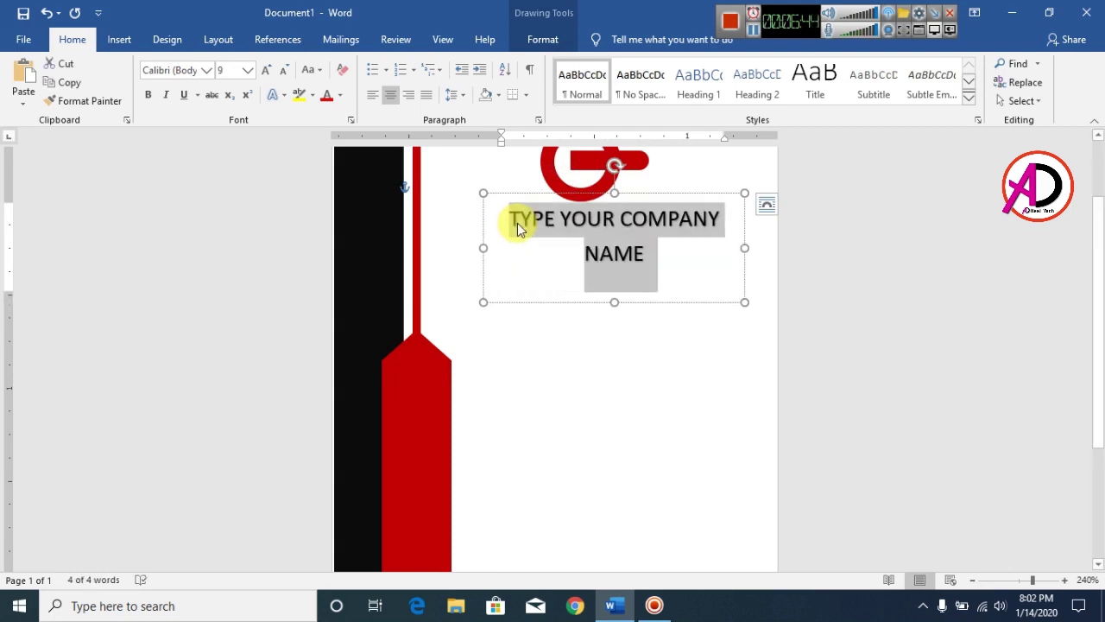
Widen the company-name box so the name fits one line, and shift it slightly left
{"action": "left_click_drag", "start_coordinate": [483, 250], "coordinate": [439, 252]}
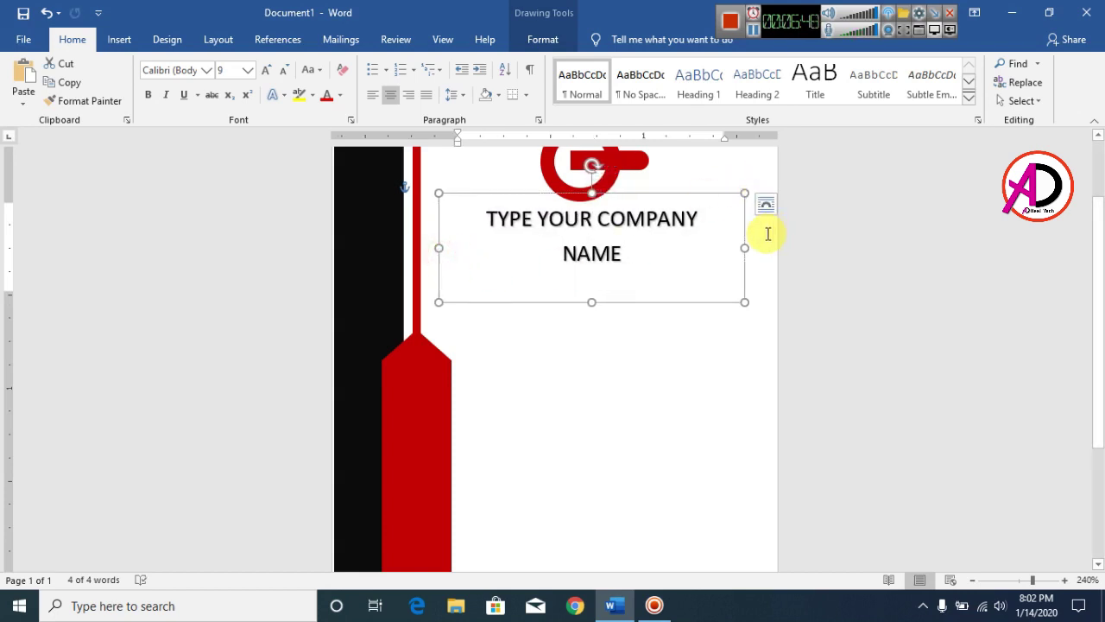
{"action": "left_click_drag", "start_coordinate": [746, 248], "coordinate": [762, 248]}
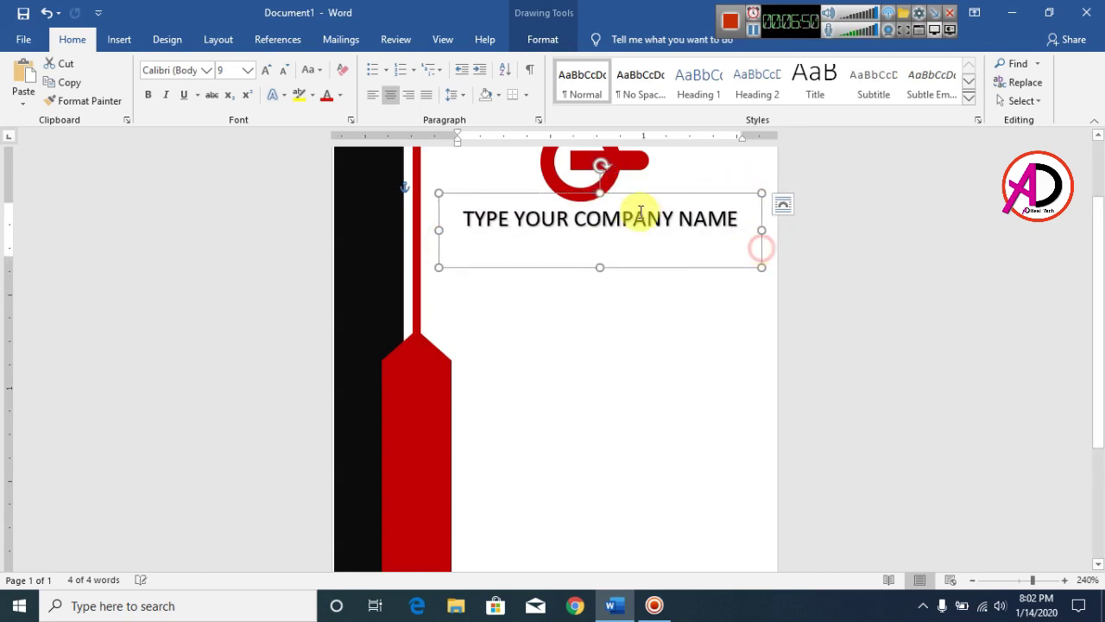
{"action": "left_click_drag", "start_coordinate": [640, 197], "coordinate": [625, 194]}
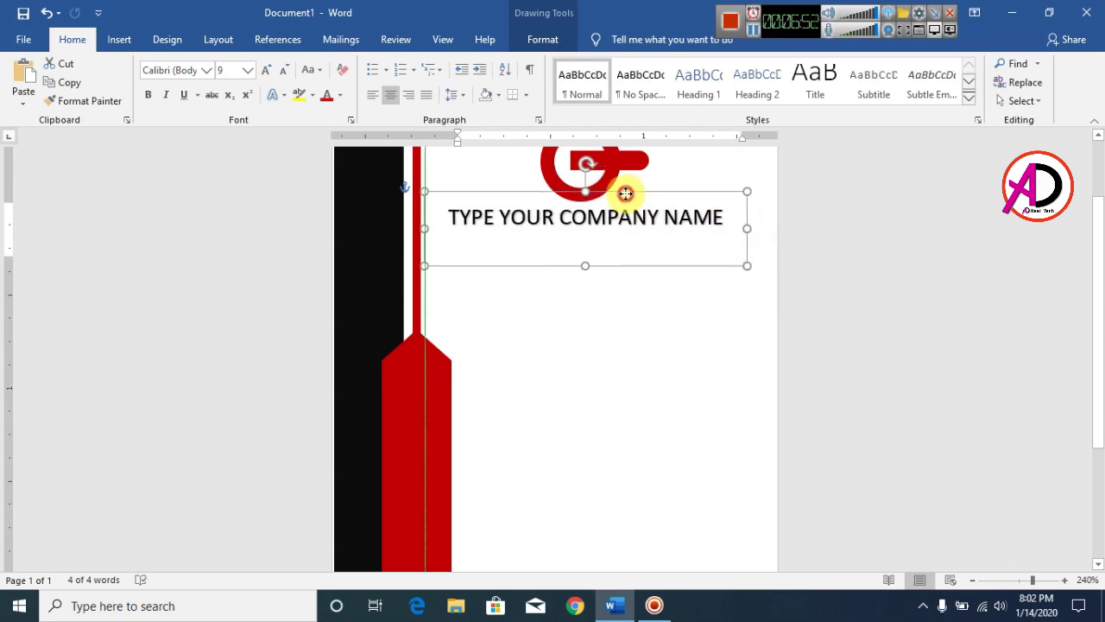
{"action": "scroll", "coordinate": [668, 259], "scroll_direction": "up", "scroll_amount": 2}
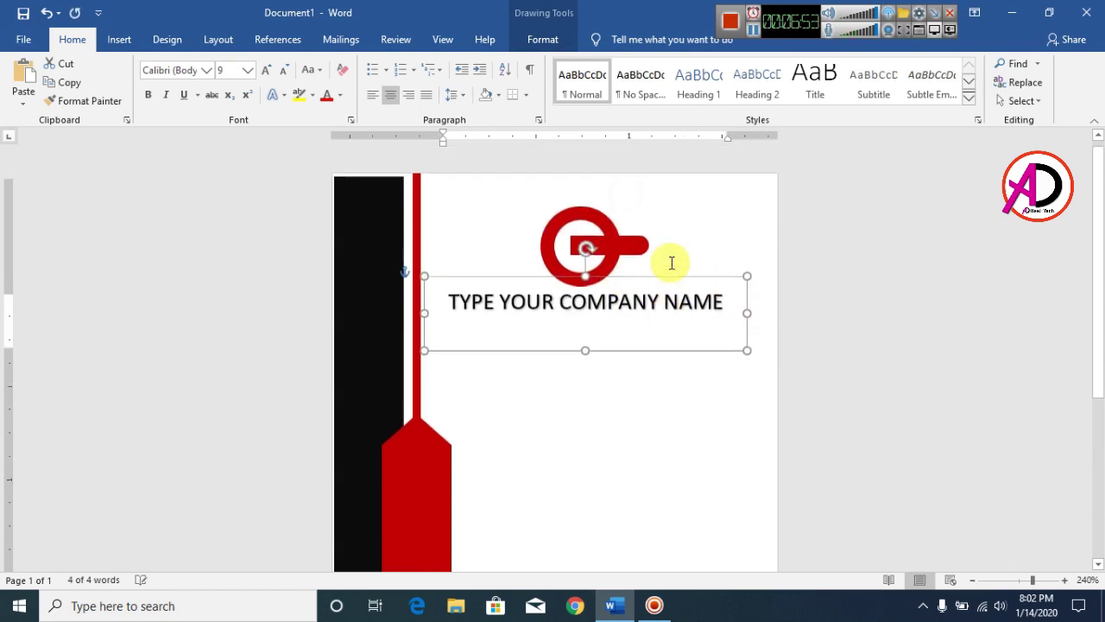
Set the company-name line's text fill to black
{"action": "double_click", "coordinate": [650, 313]}
{"action": "triple_click", "coordinate": [654, 319]}
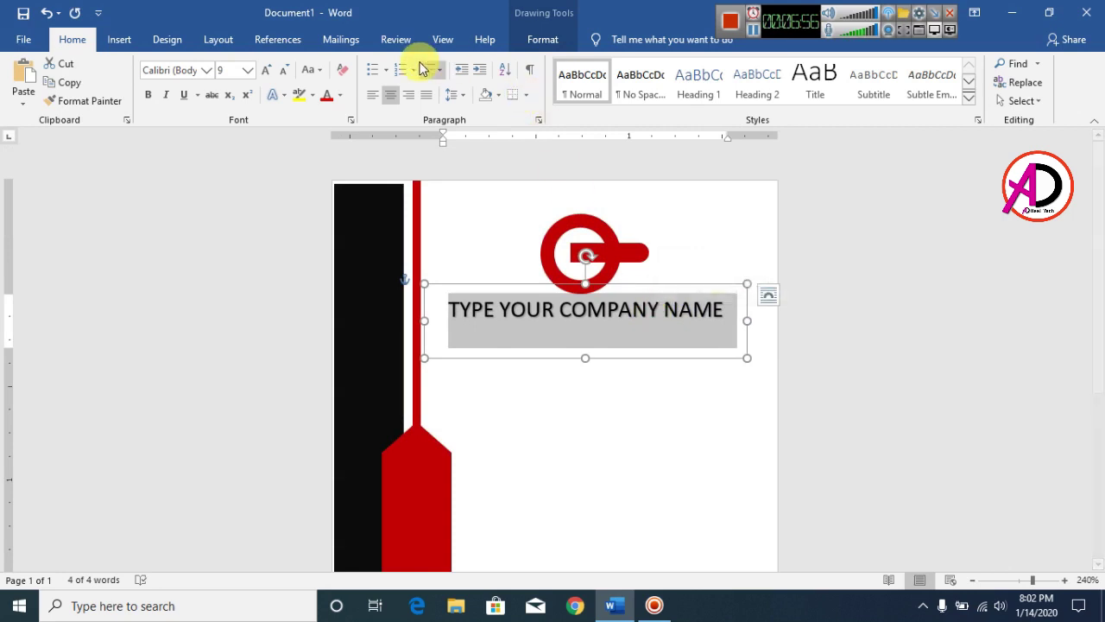
{"action": "left_click", "coordinate": [544, 39]}
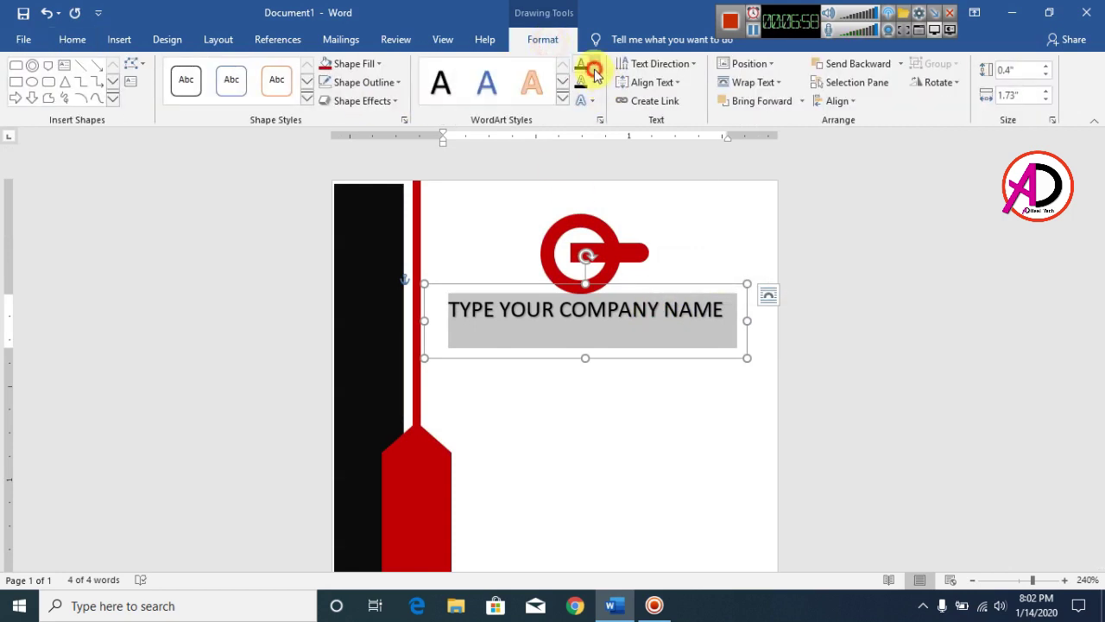
{"action": "left_click", "coordinate": [594, 69]}
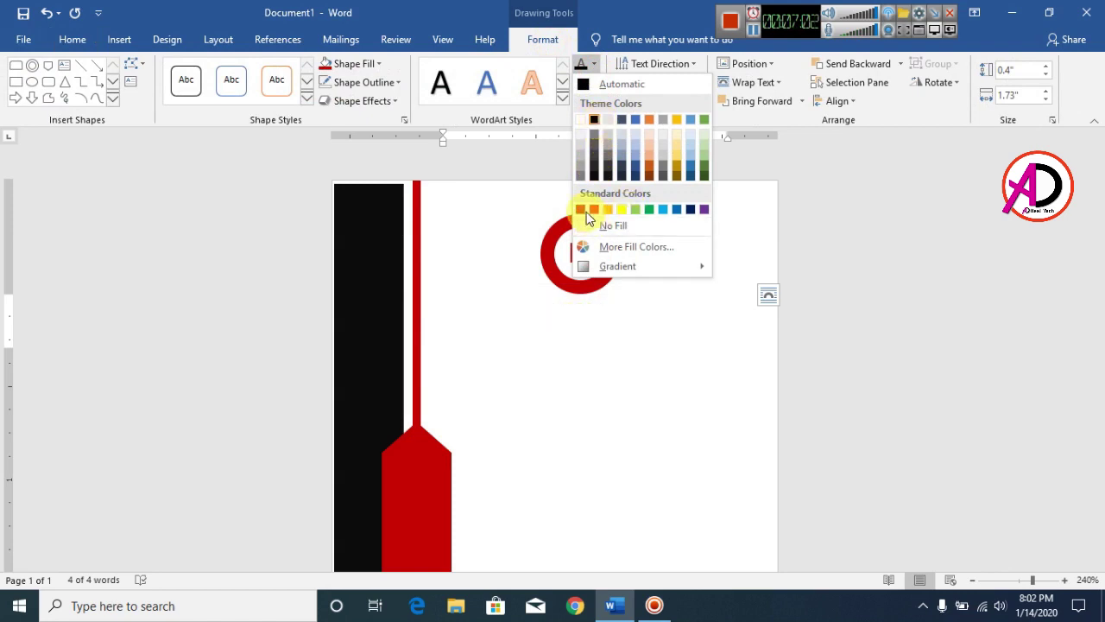
{"action": "left_click", "coordinate": [594, 119]}
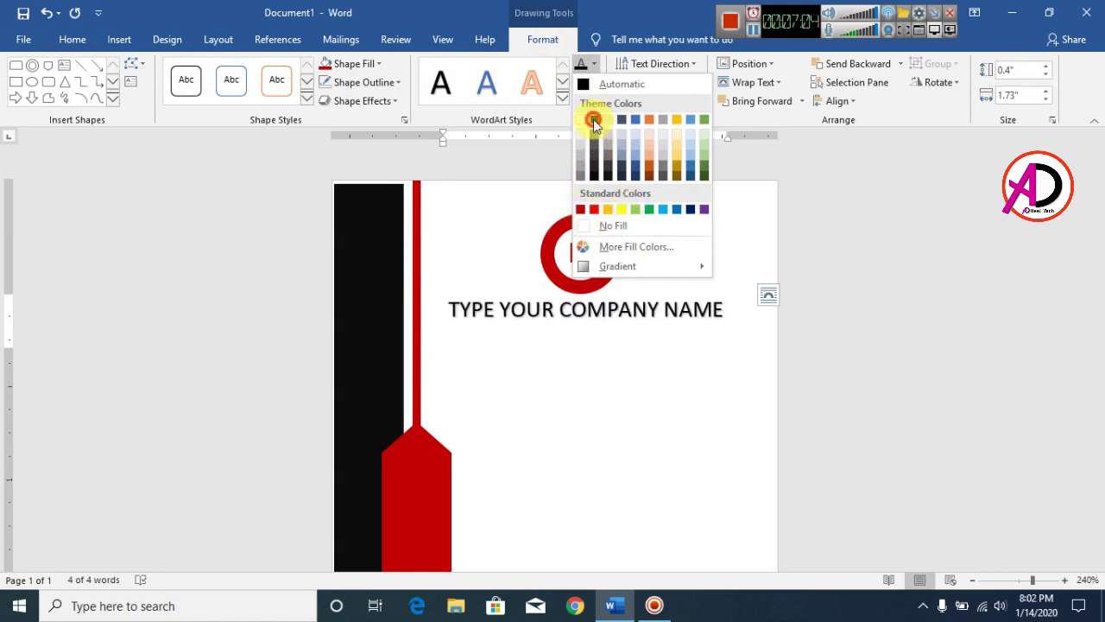
{"action": "left_click", "coordinate": [661, 424]}
{"action": "left_click", "coordinate": [631, 308]}
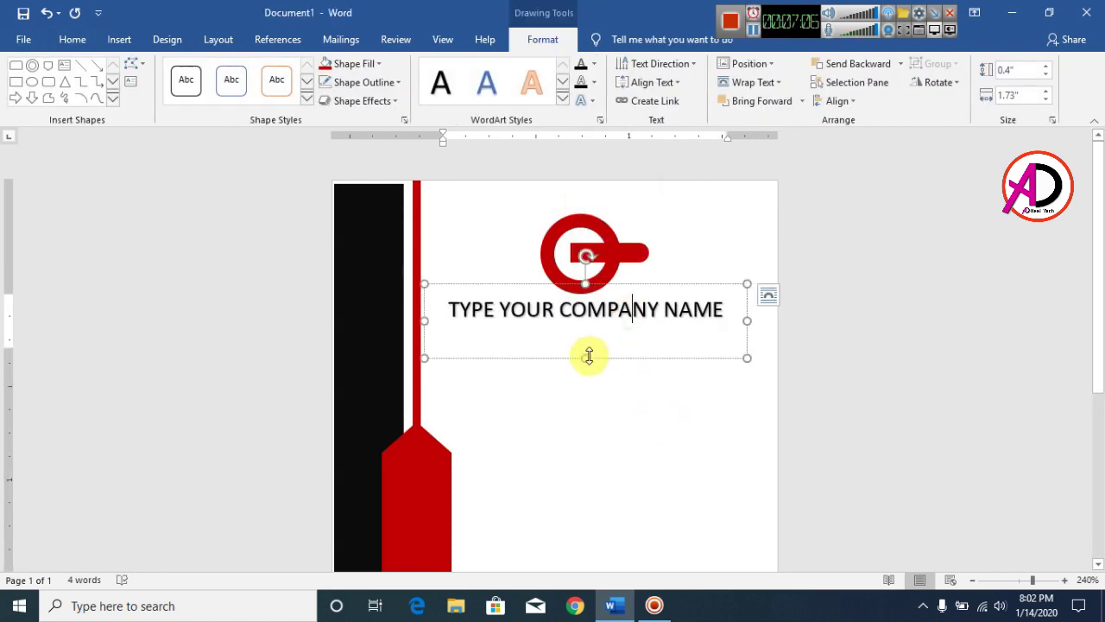
{"action": "left_click", "coordinate": [622, 381]}
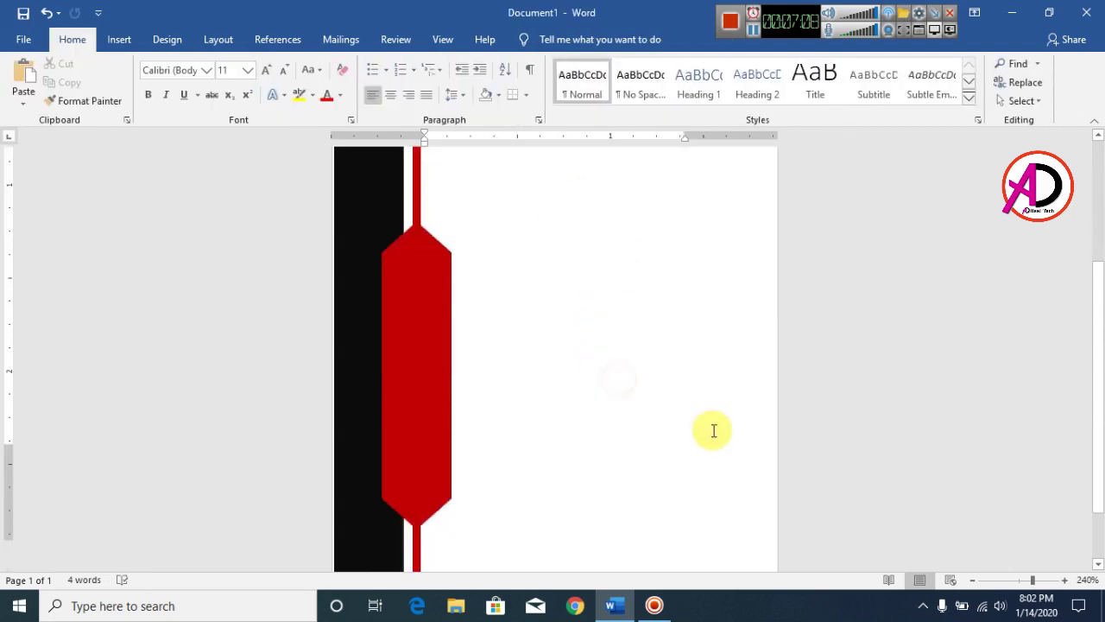
Insert a new WordArt box and place it below the company name
{"action": "left_click", "coordinate": [123, 38]}
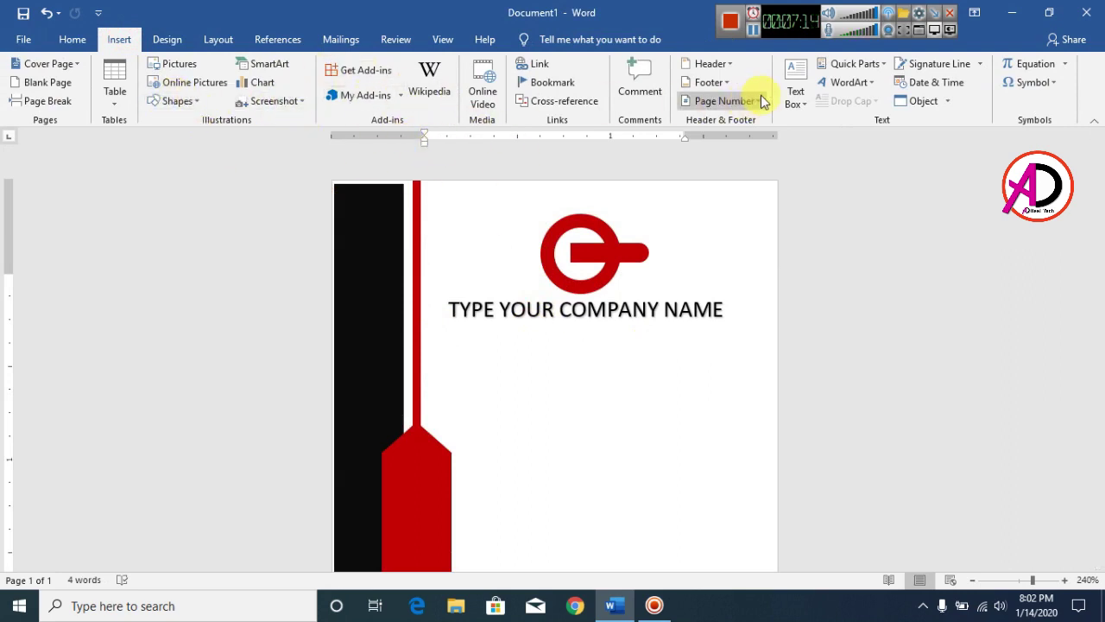
{"action": "left_click", "coordinate": [850, 84]}
{"action": "left_click", "coordinate": [836, 138]}
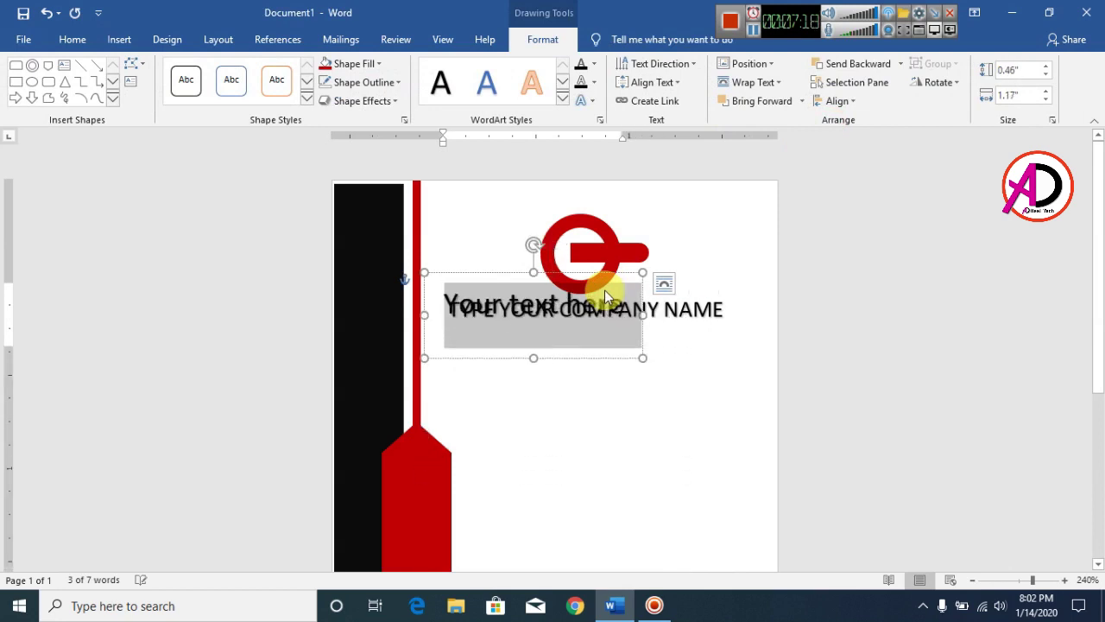
{"action": "left_click_drag", "start_coordinate": [467, 276], "coordinate": [525, 314]}
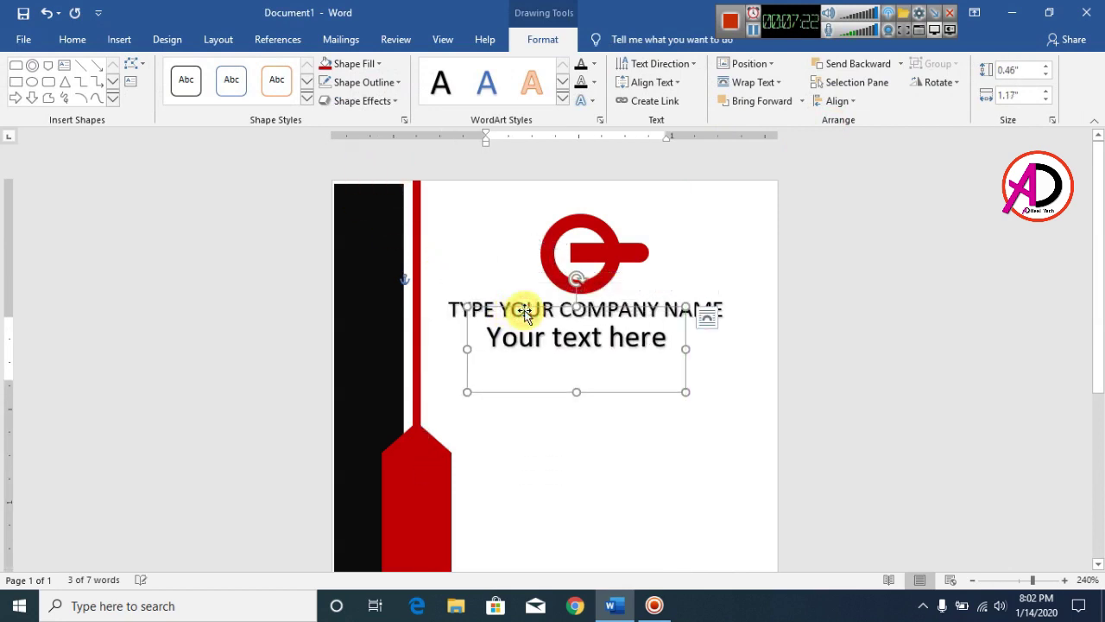
{"action": "key", "text": "Right"}
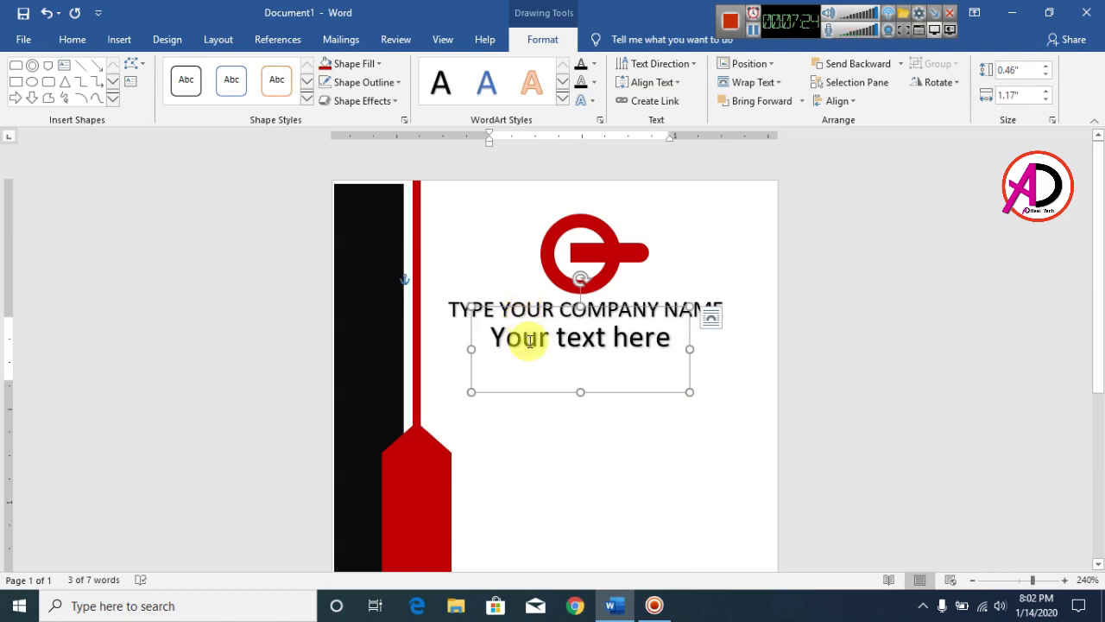
Change the WordArt text to 'INFO HERE', shrink it two steps, and centre it
{"action": "triple_click", "coordinate": [529, 342]}
{"action": "type", "text": "IN"}
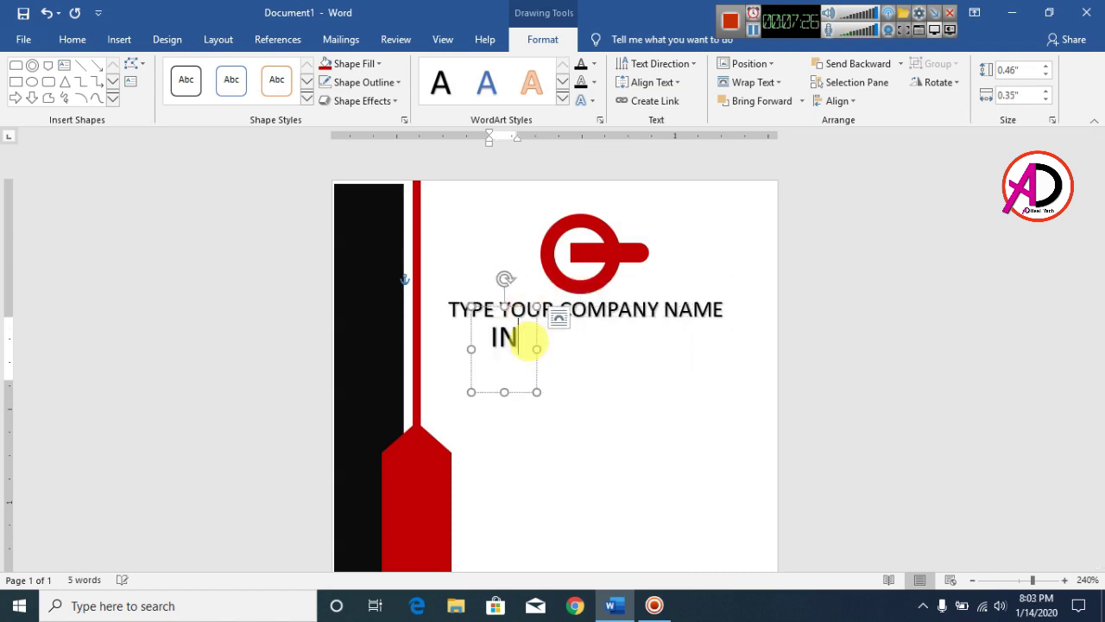
{"action": "type", "text": "FO HERE"}
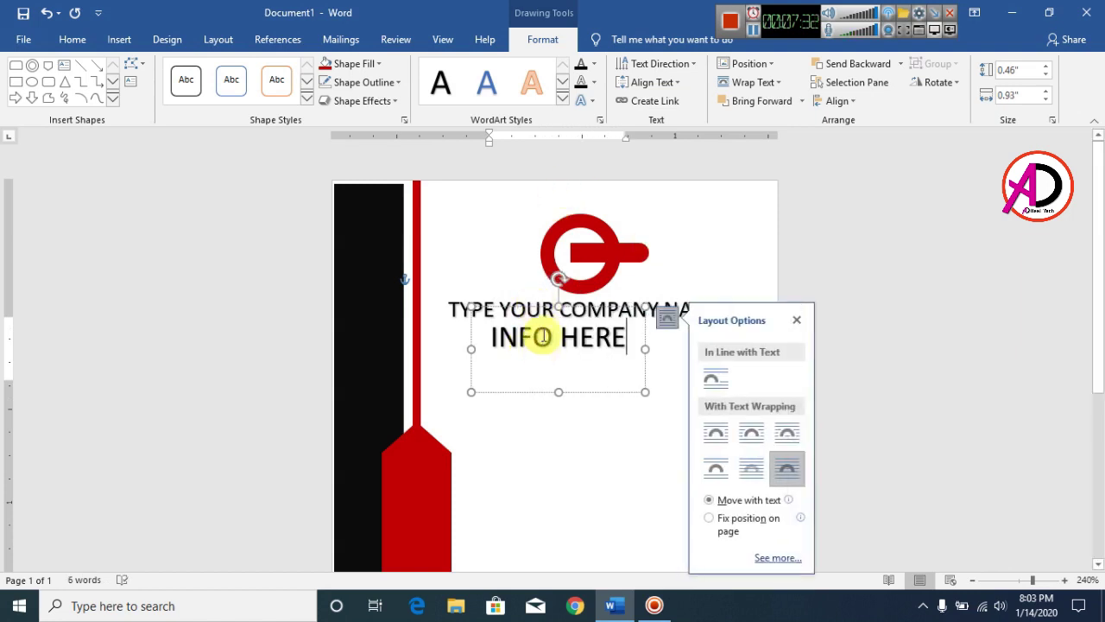
{"action": "triple_click", "coordinate": [542, 336]}
{"action": "key", "text": "ctrl+shift+comma"}
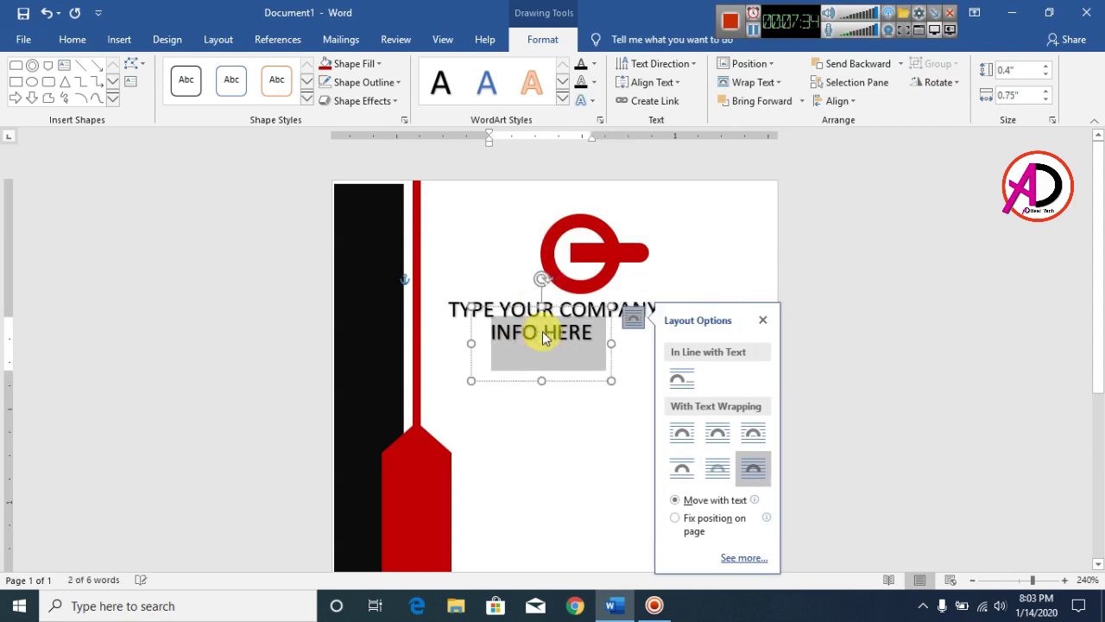
{"action": "key", "text": "ctrl+shift+comma"}
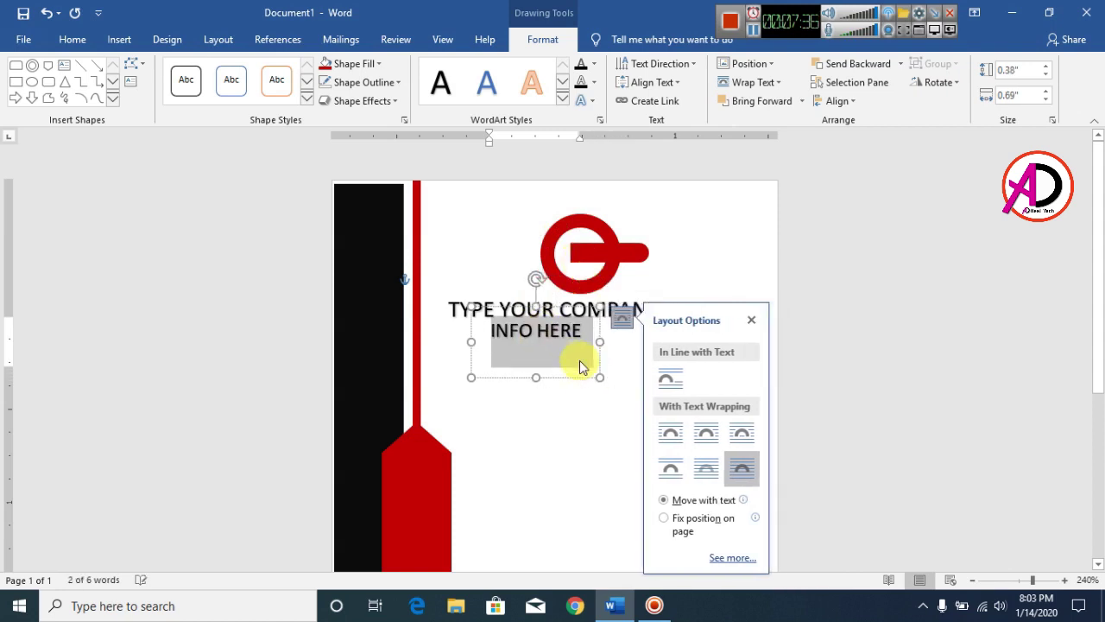
{"action": "left_click_drag", "start_coordinate": [567, 383], "coordinate": [610, 377]}
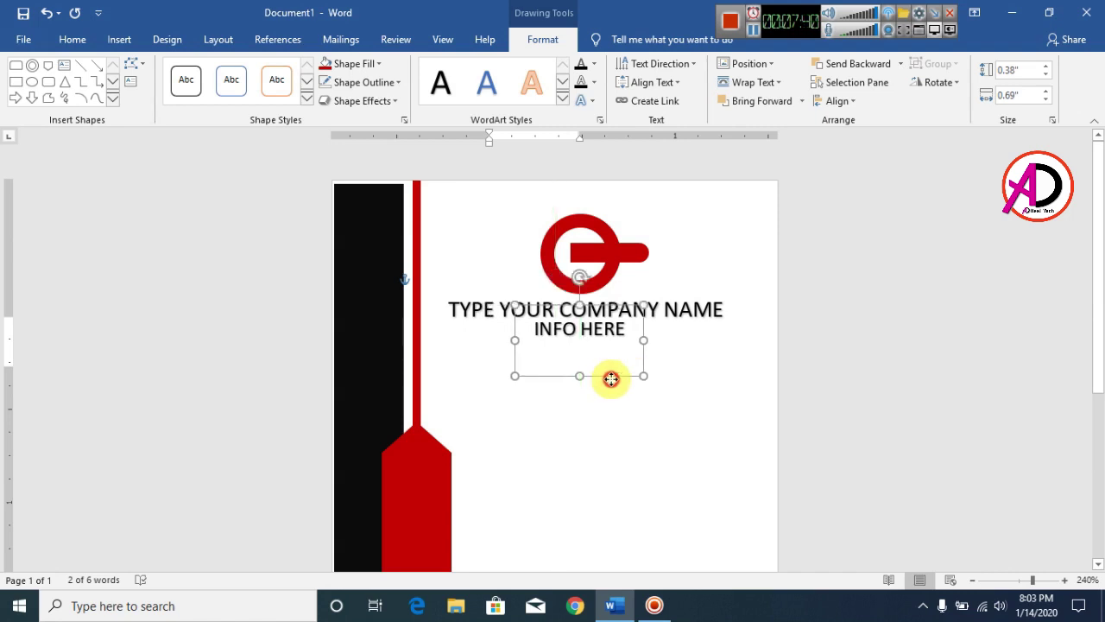
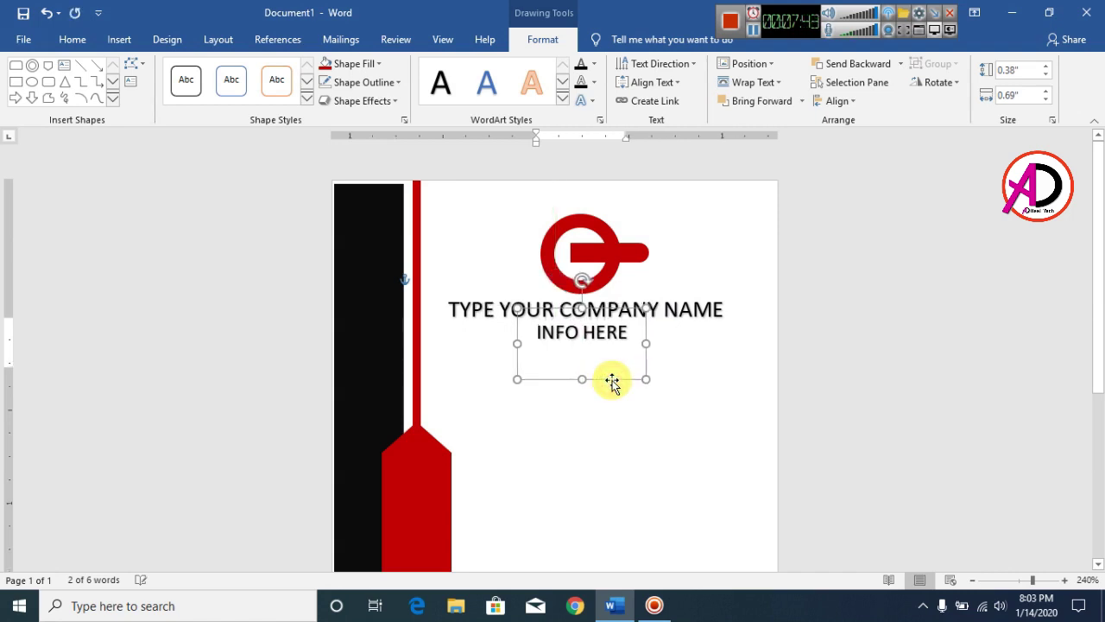
Give the INFO HERE text a blue fill and no outline
{"action": "triple_click", "coordinate": [583, 333]}
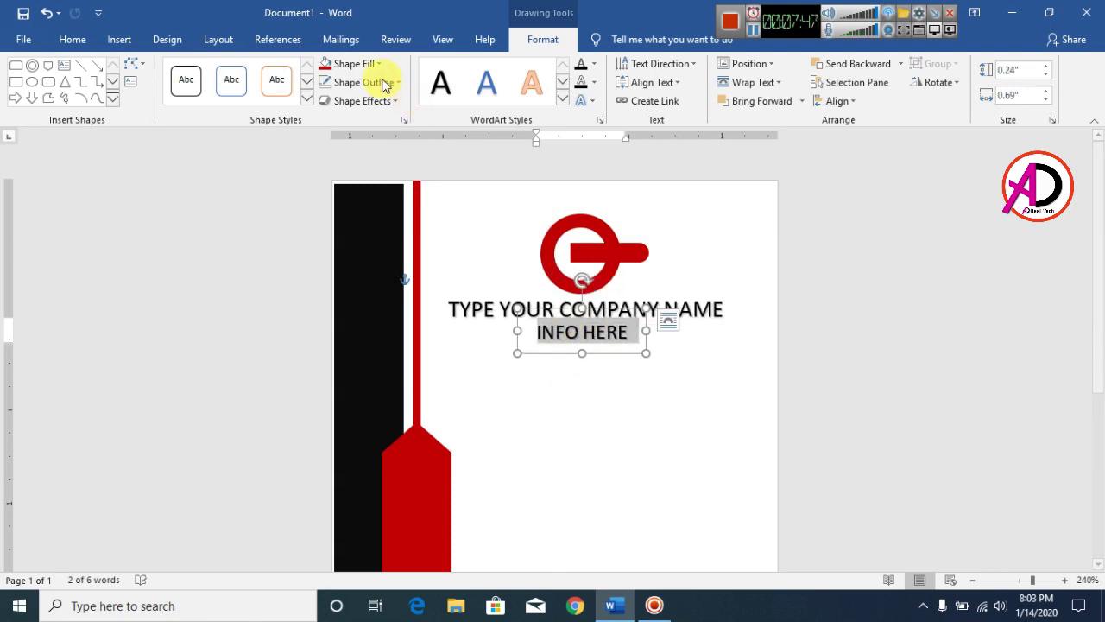
{"action": "left_click", "coordinate": [595, 65]}
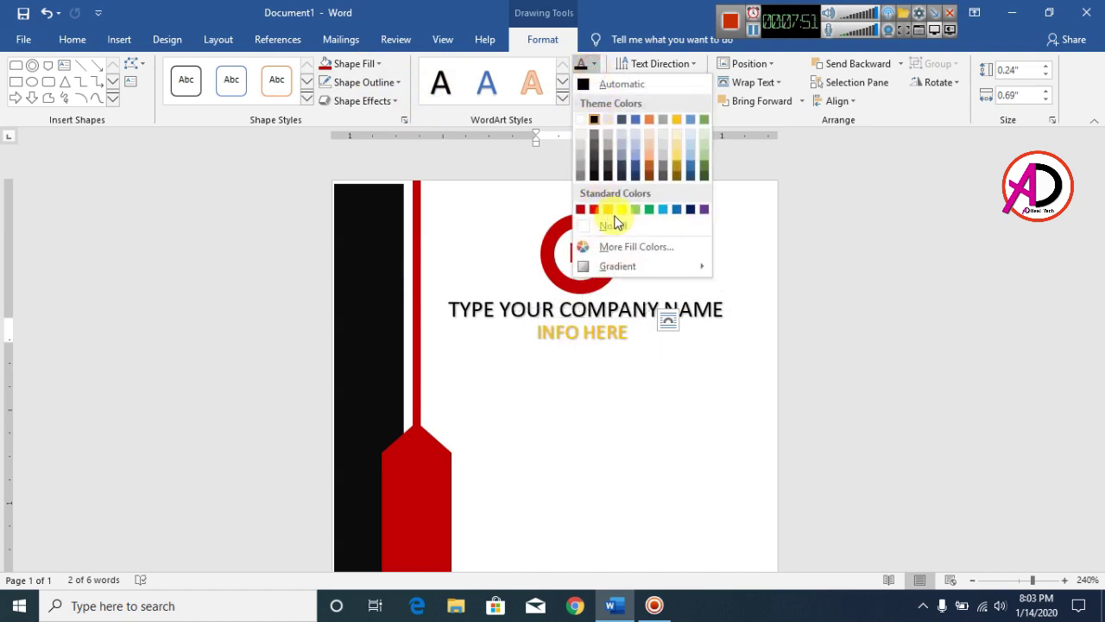
{"action": "left_click", "coordinate": [678, 212]}
{"action": "left_click", "coordinate": [595, 83]}
{"action": "left_click", "coordinate": [629, 245]}
{"action": "left_click", "coordinate": [684, 392]}
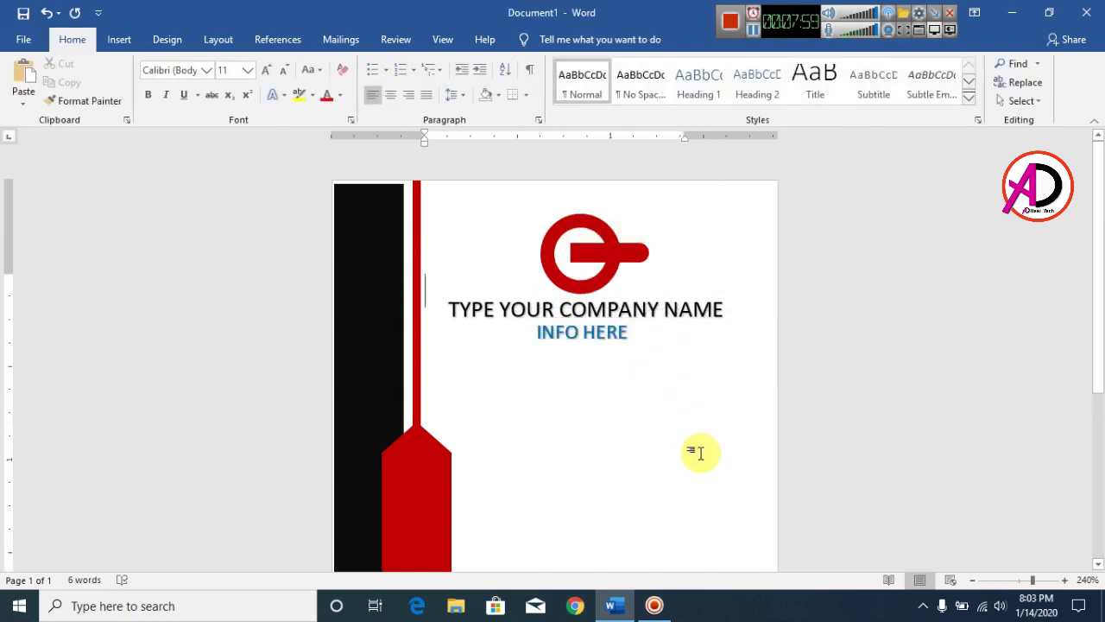
{"action": "scroll", "coordinate": [536, 390], "scroll_direction": "down", "scroll_amount": 3}
{"action": "scroll", "coordinate": [424, 378], "scroll_direction": "up", "scroll_amount": 3}
{"action": "scroll", "coordinate": [413, 373], "scroll_direction": "down", "scroll_amount": 3}
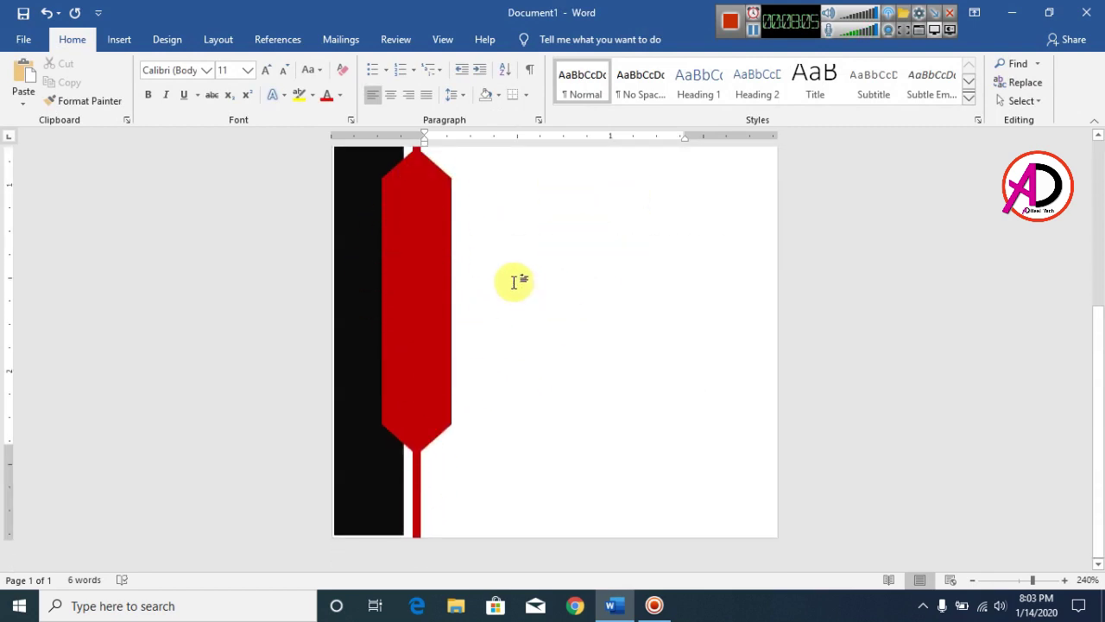
{"action": "scroll", "coordinate": [518, 241], "scroll_direction": "up", "scroll_amount": 3}
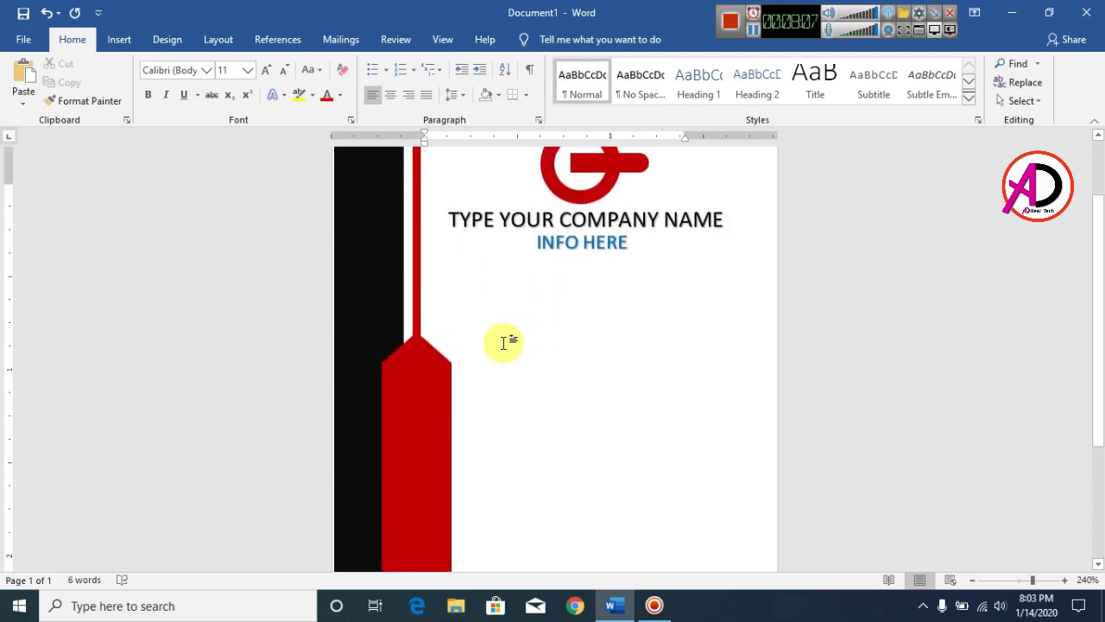
{"action": "scroll", "coordinate": [506, 337], "scroll_direction": "down", "scroll_amount": 3}
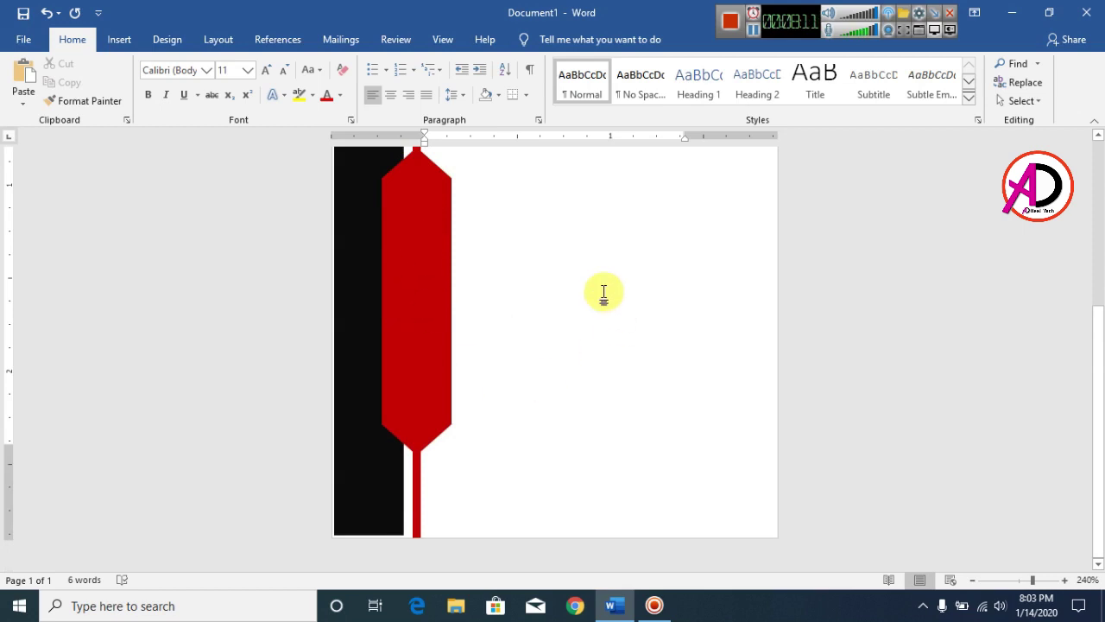
Insert the png-personne-1 picture from the Desktop tools folder
{"action": "left_click", "coordinate": [120, 43]}
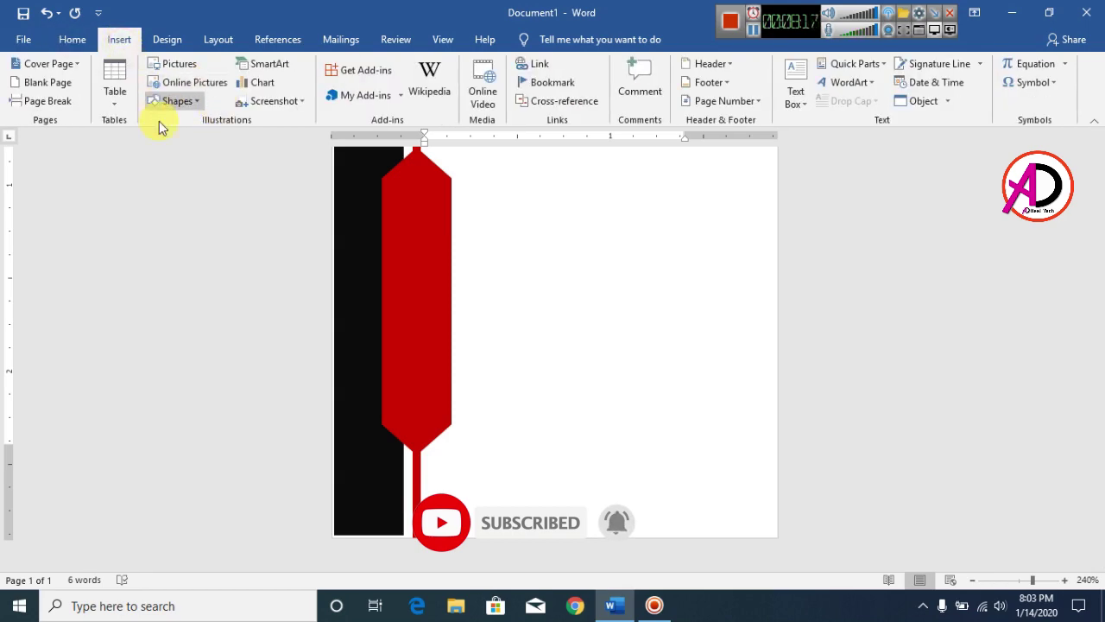
{"action": "left_click", "coordinate": [171, 68]}
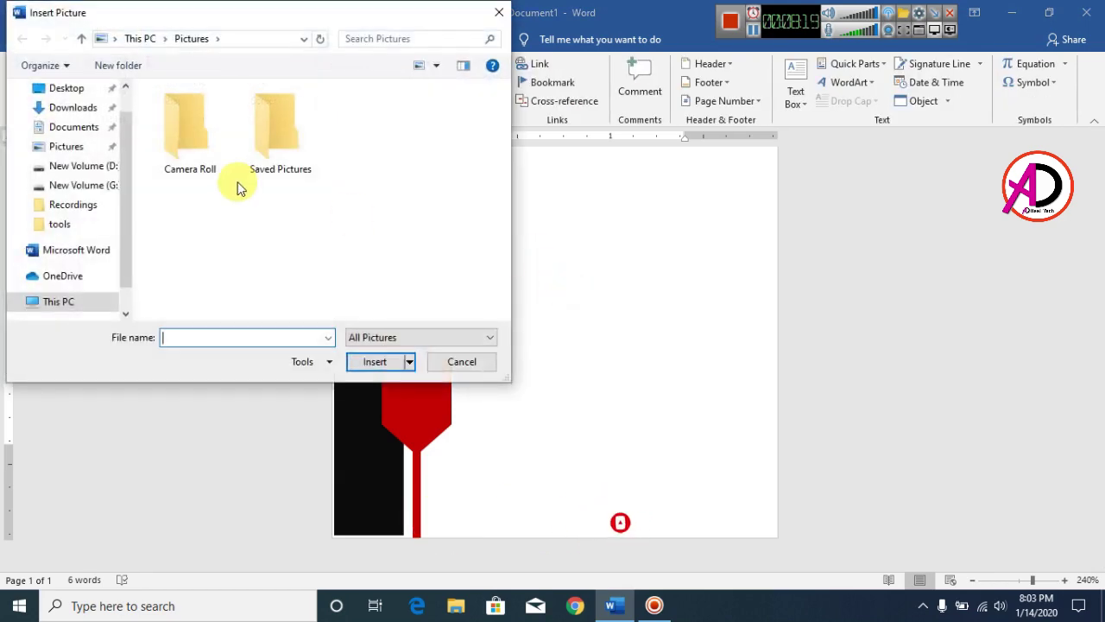
{"action": "left_click", "coordinate": [76, 95]}
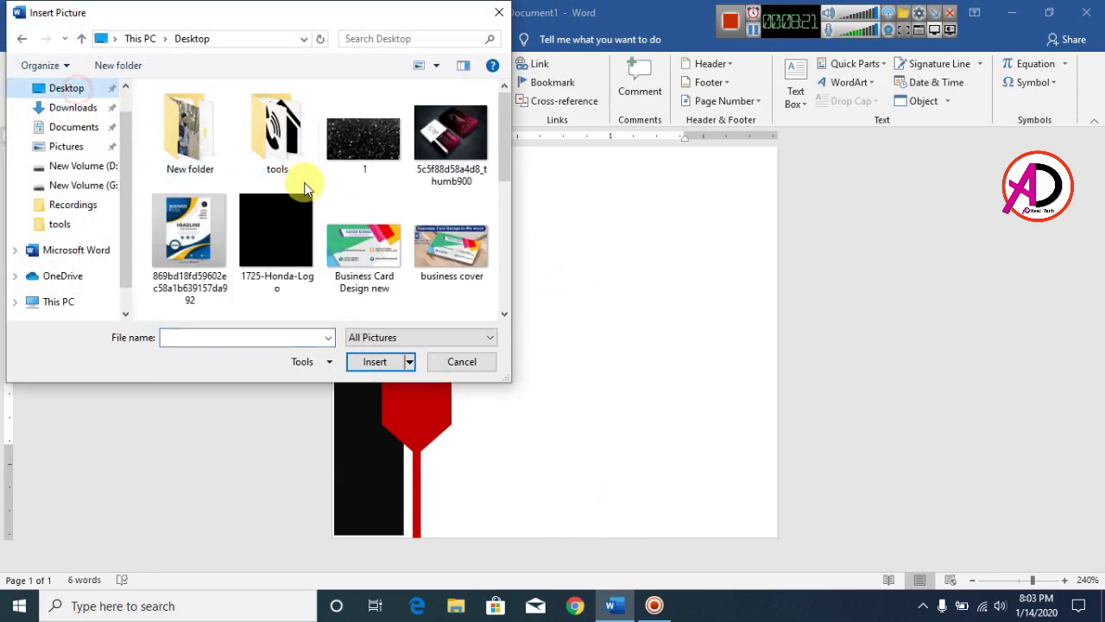
{"action": "double_click", "coordinate": [287, 156]}
{"action": "left_click", "coordinate": [423, 241]}
{"action": "left_click", "coordinate": [462, 138]}
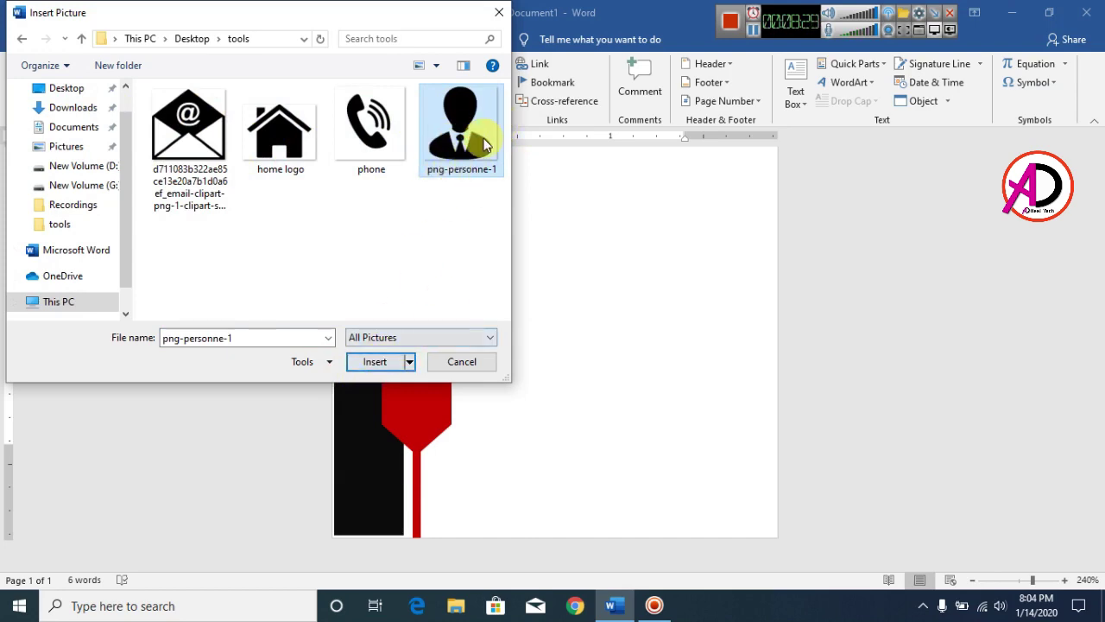
{"action": "left_click", "coordinate": [376, 361]}
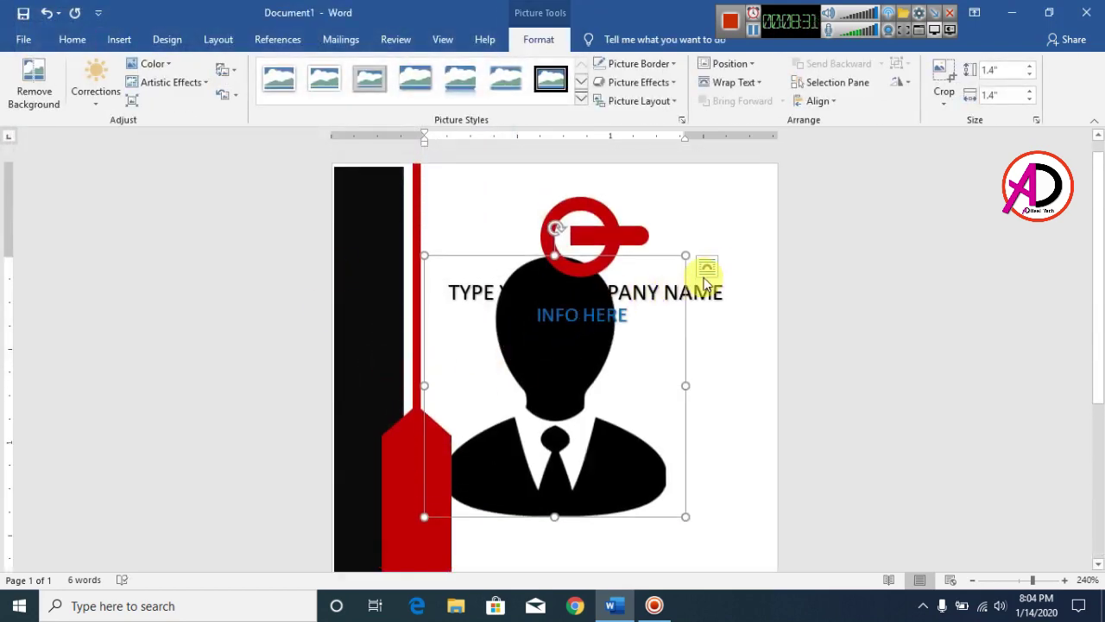
Float the person picture in front of text and shrink it to 0.24 inches
{"action": "left_click", "coordinate": [734, 84]}
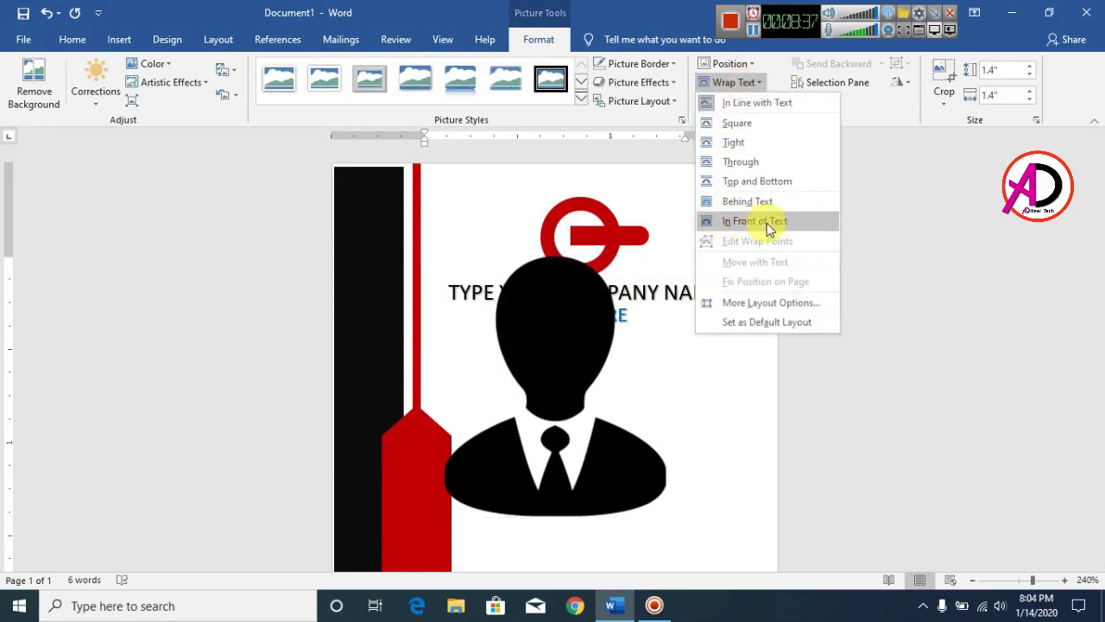
{"action": "left_click", "coordinate": [770, 230]}
{"action": "left_click_drag", "start_coordinate": [686, 255], "coordinate": [419, 447]}
{"action": "scroll", "coordinate": [509, 456], "scroll_direction": "down", "scroll_amount": 3}
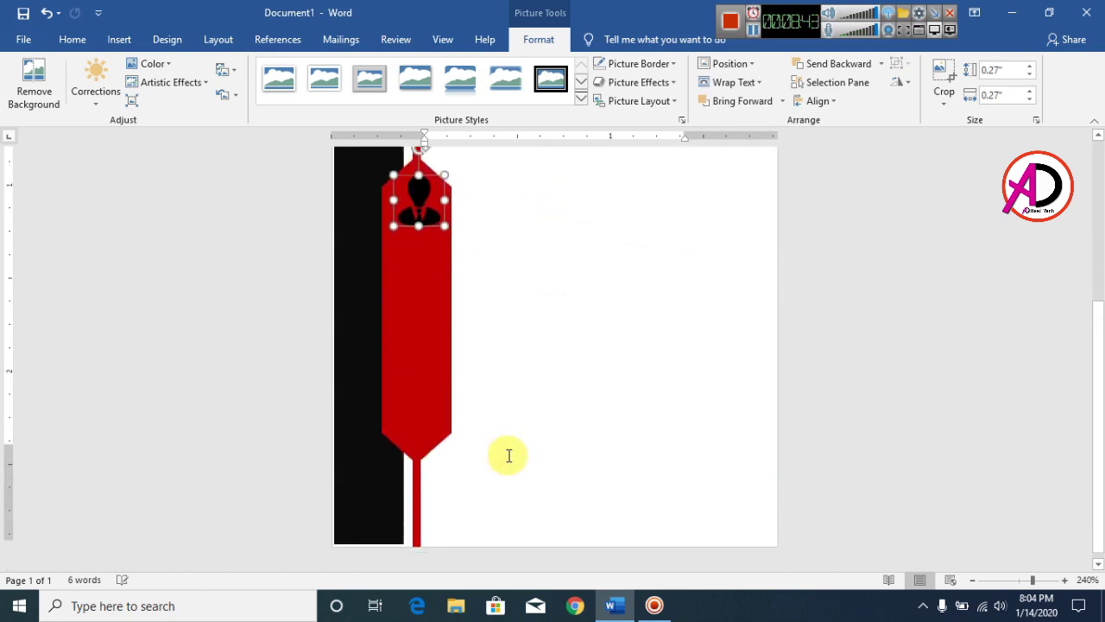
{"action": "key", "text": "Left"}
{"action": "key", "text": "Left"}
{"action": "key", "text": "Down"}
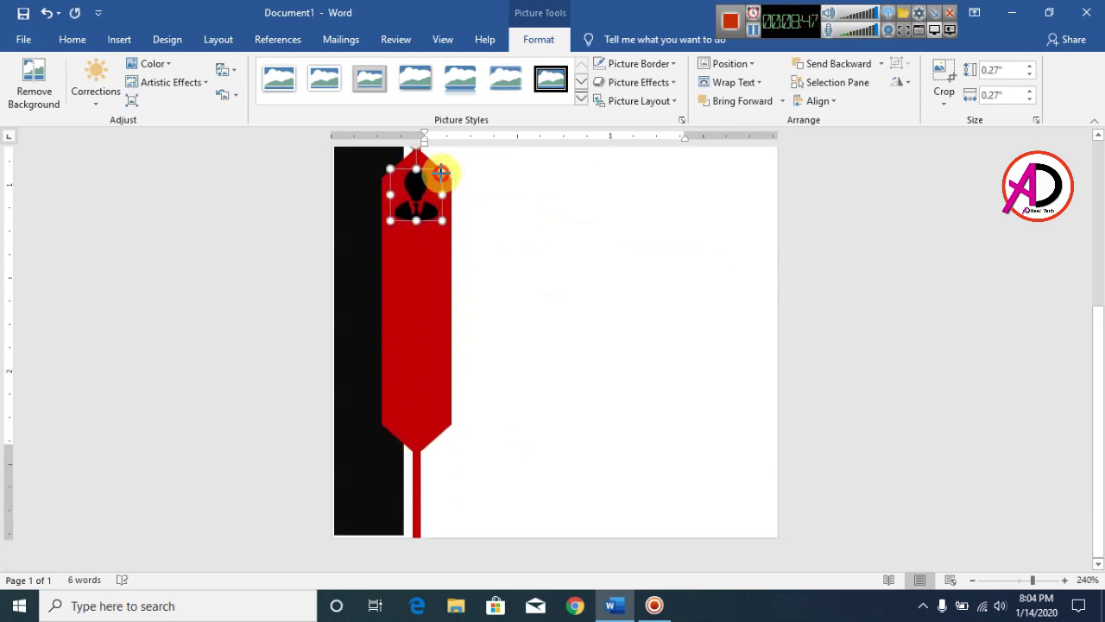
{"action": "left_click_drag", "start_coordinate": [438, 179], "coordinate": [432, 183]}
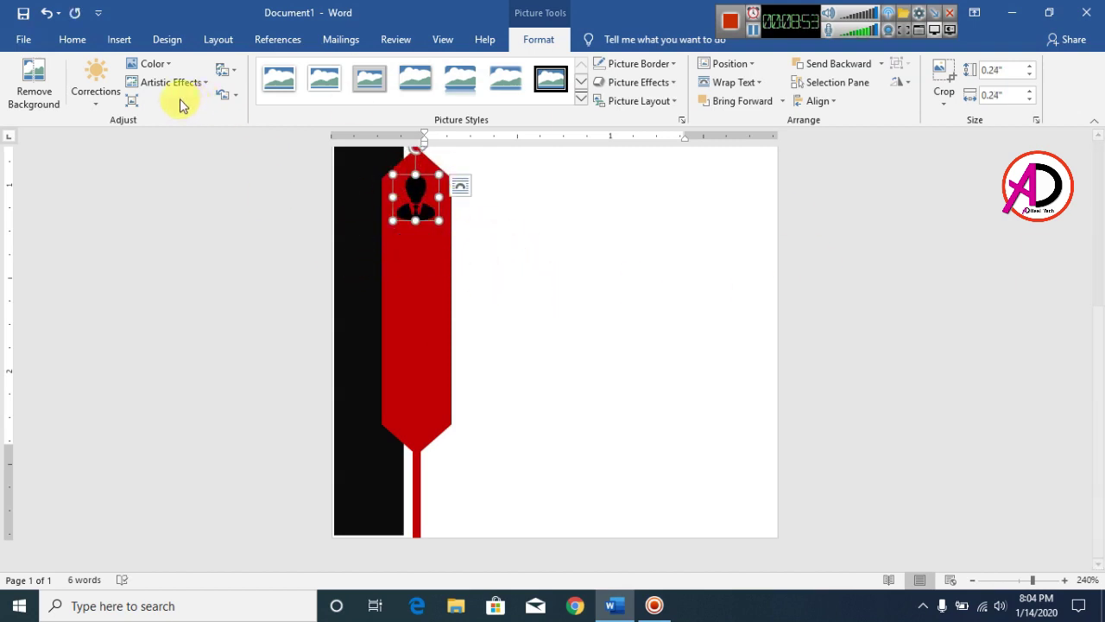
Turn the person icon white with the Washout colour and an artistic effect
{"action": "left_click", "coordinate": [154, 64]}
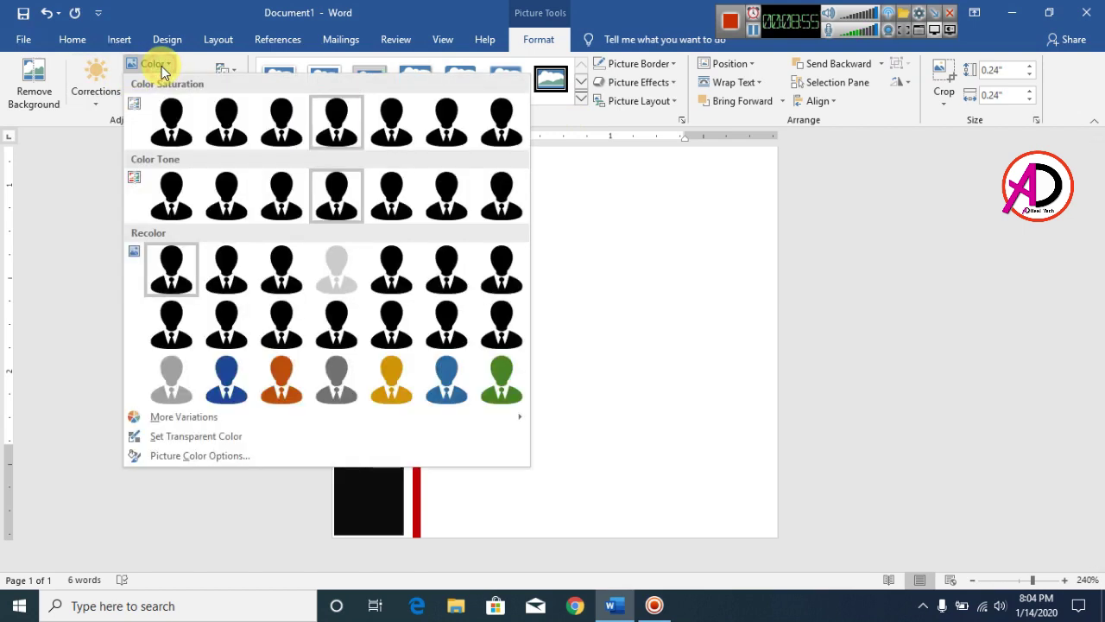
{"action": "left_click", "coordinate": [339, 278]}
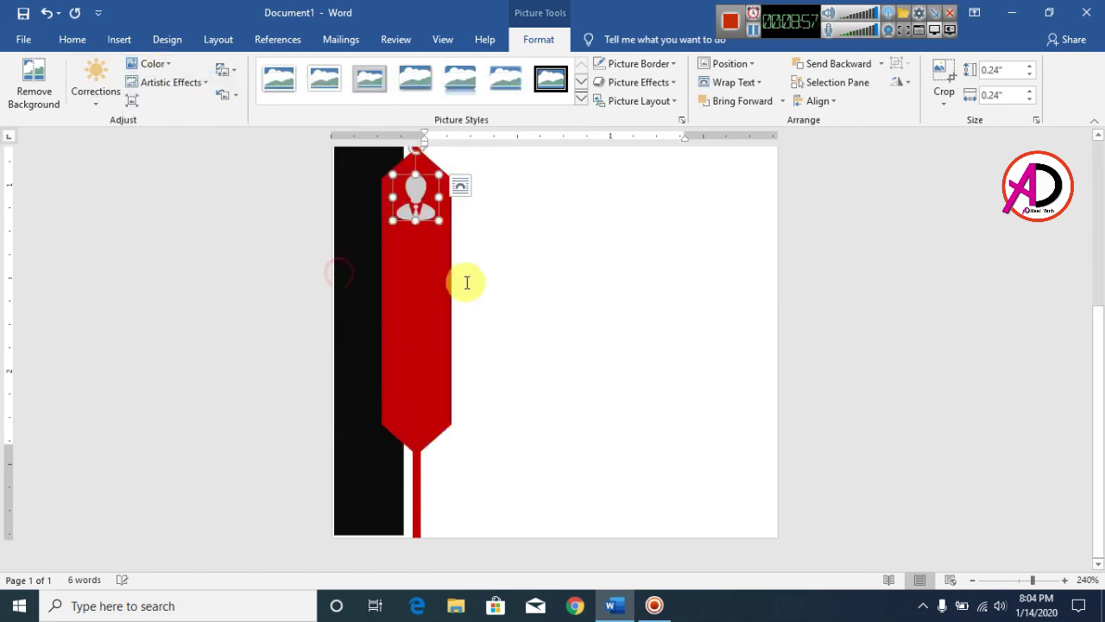
{"action": "left_click", "coordinate": [164, 89]}
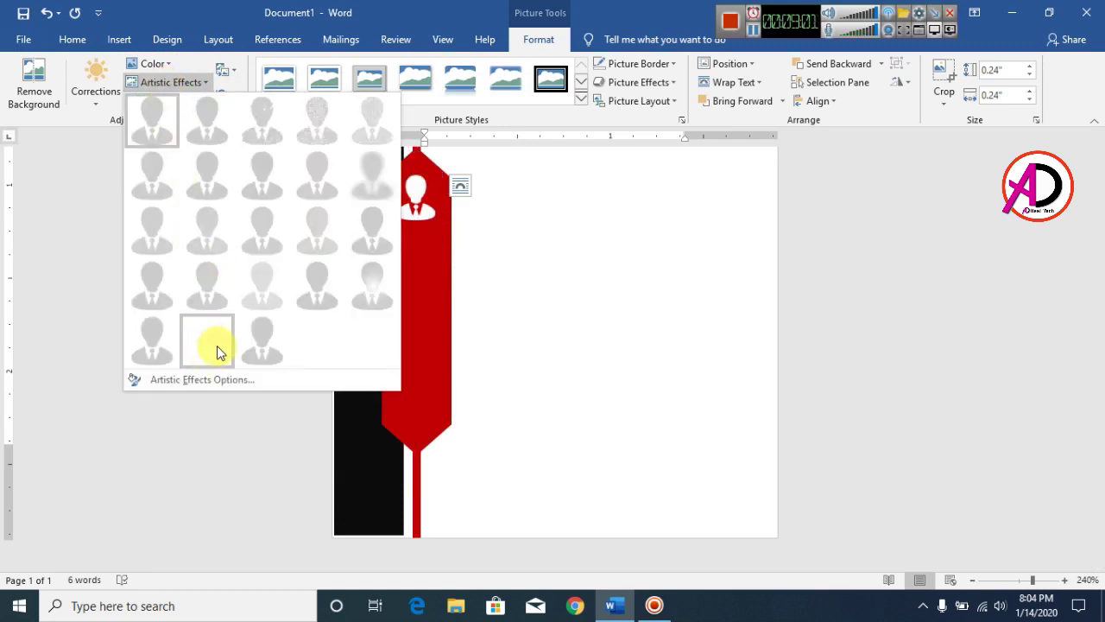
{"action": "left_click", "coordinate": [217, 345]}
{"action": "left_click", "coordinate": [633, 320]}
{"action": "scroll", "coordinate": [368, 259], "scroll_direction": "up", "scroll_amount": 3}
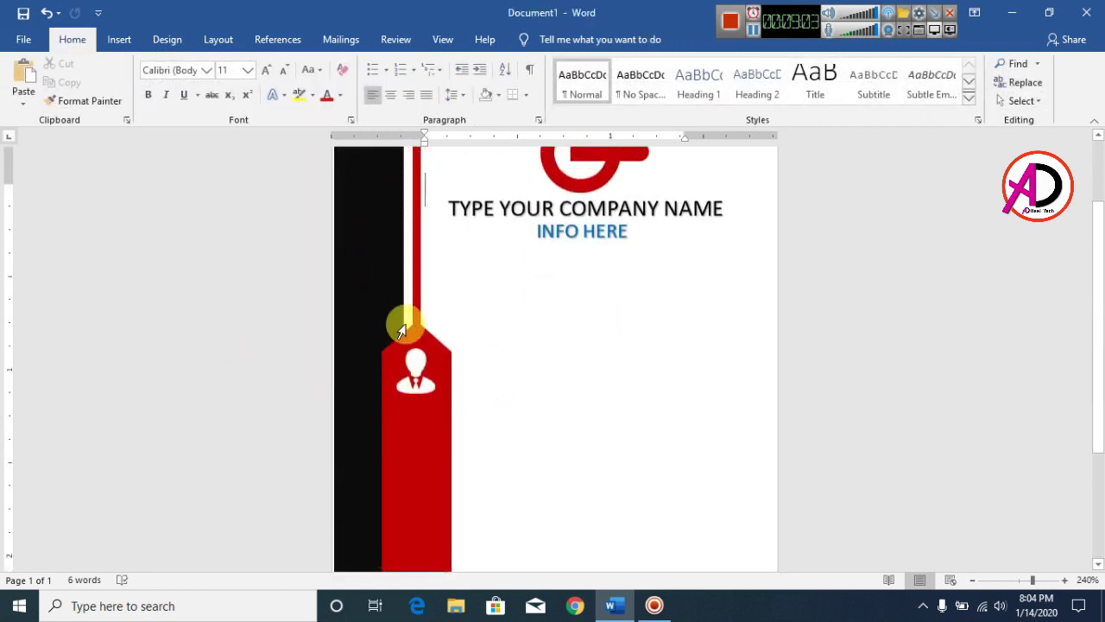
{"action": "scroll", "coordinate": [396, 254], "scroll_direction": "down", "scroll_amount": 3}
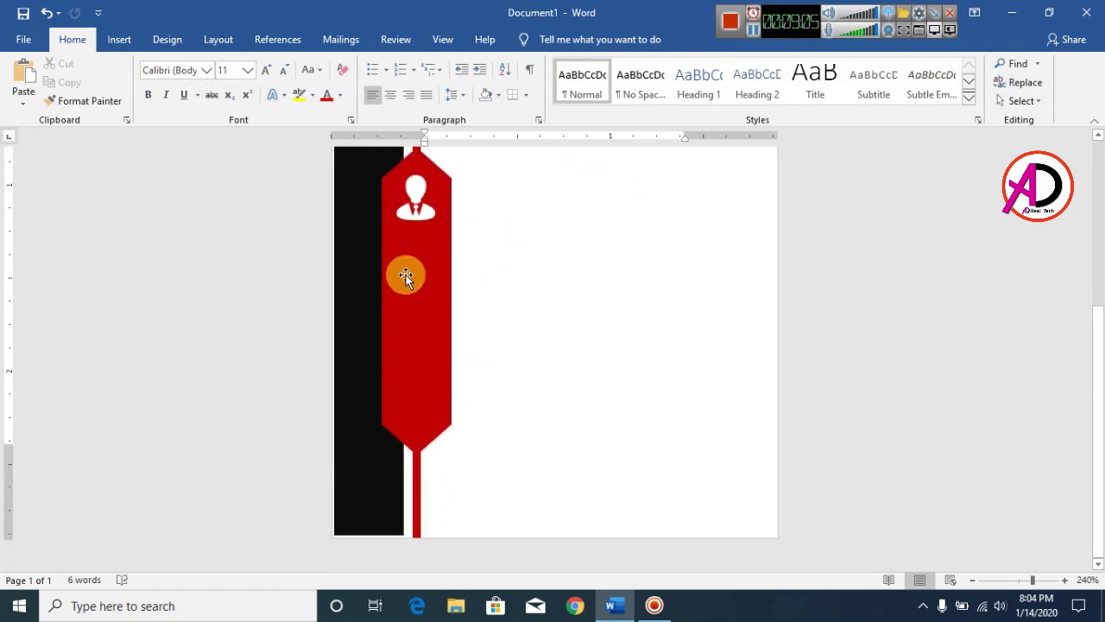
Reposition the person icon within the red tag
{"action": "left_click", "coordinate": [427, 210]}
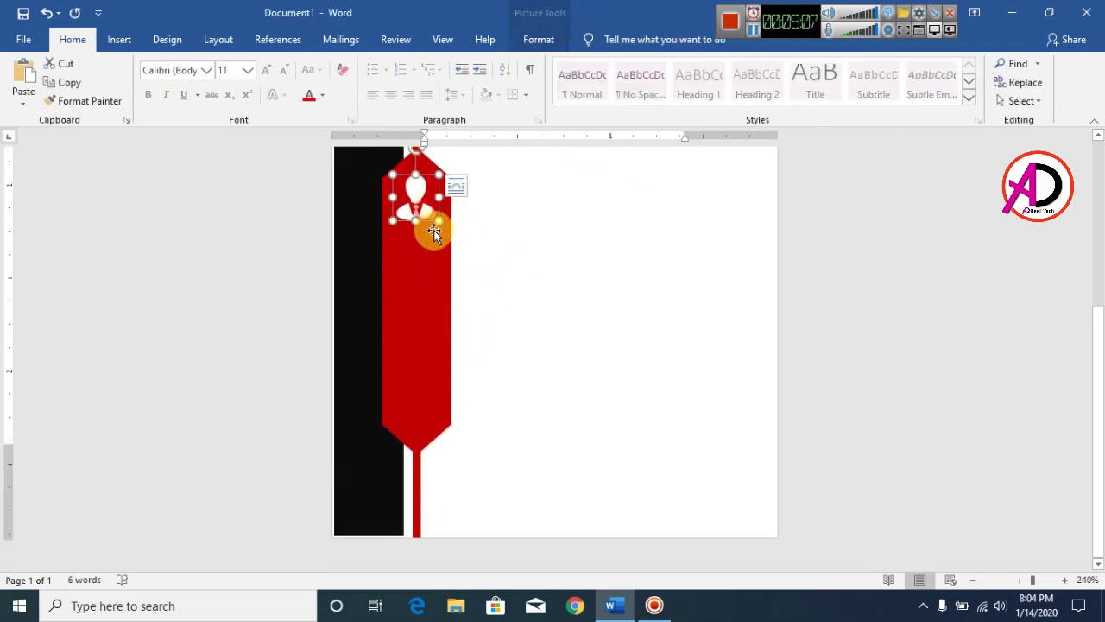
{"action": "left_click_drag", "start_coordinate": [431, 213], "coordinate": [424, 198]}
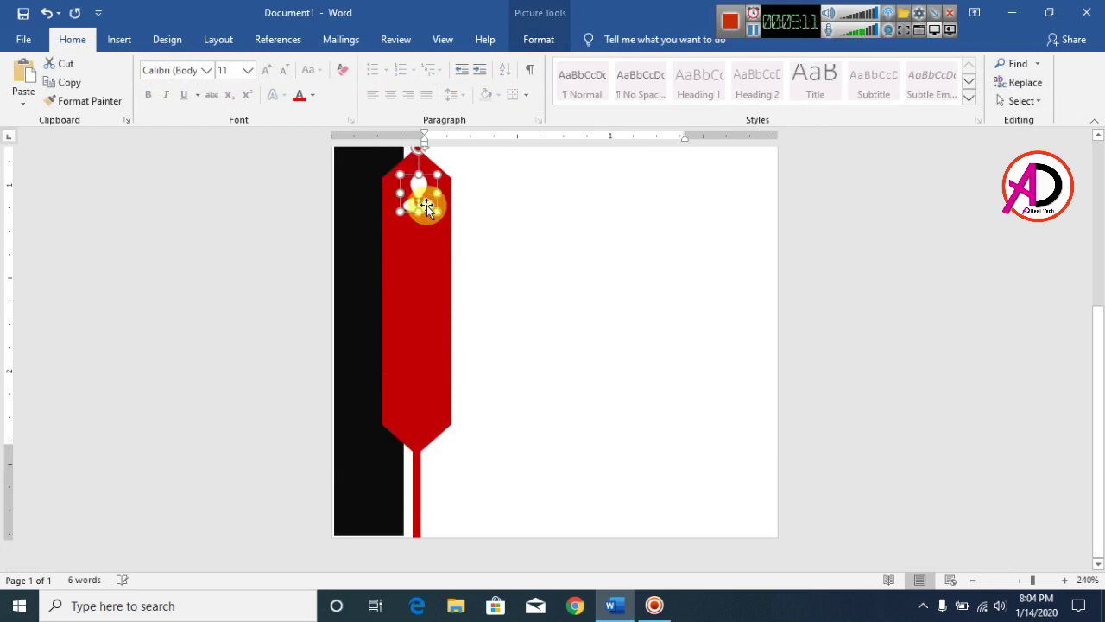
{"action": "left_click", "coordinate": [536, 250]}
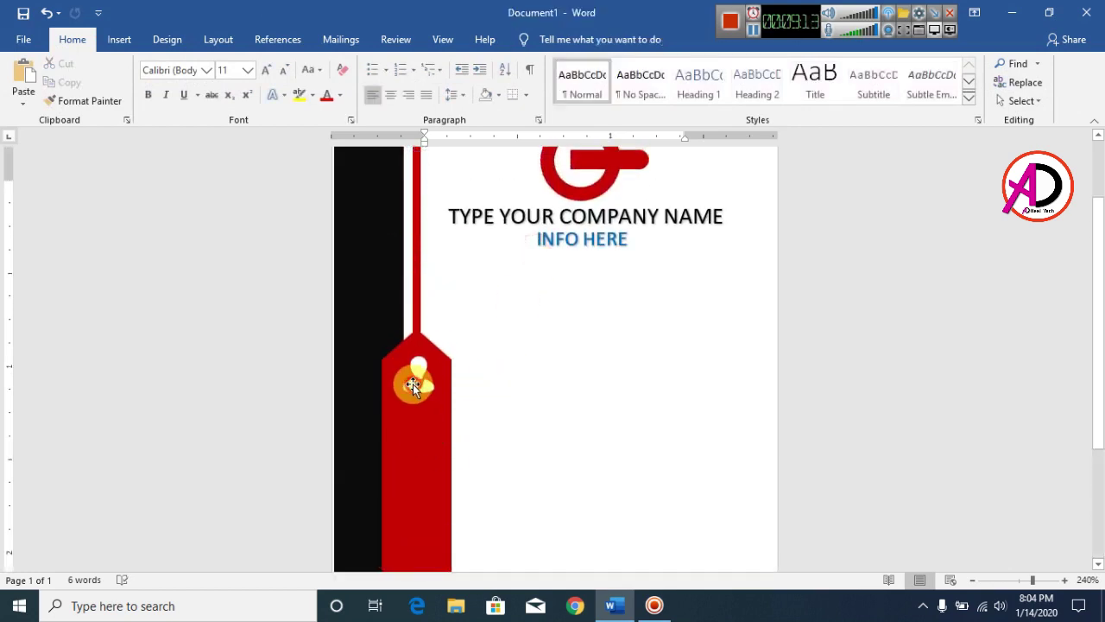
{"action": "left_click", "coordinate": [415, 375]}
{"action": "left_click", "coordinate": [567, 415]}
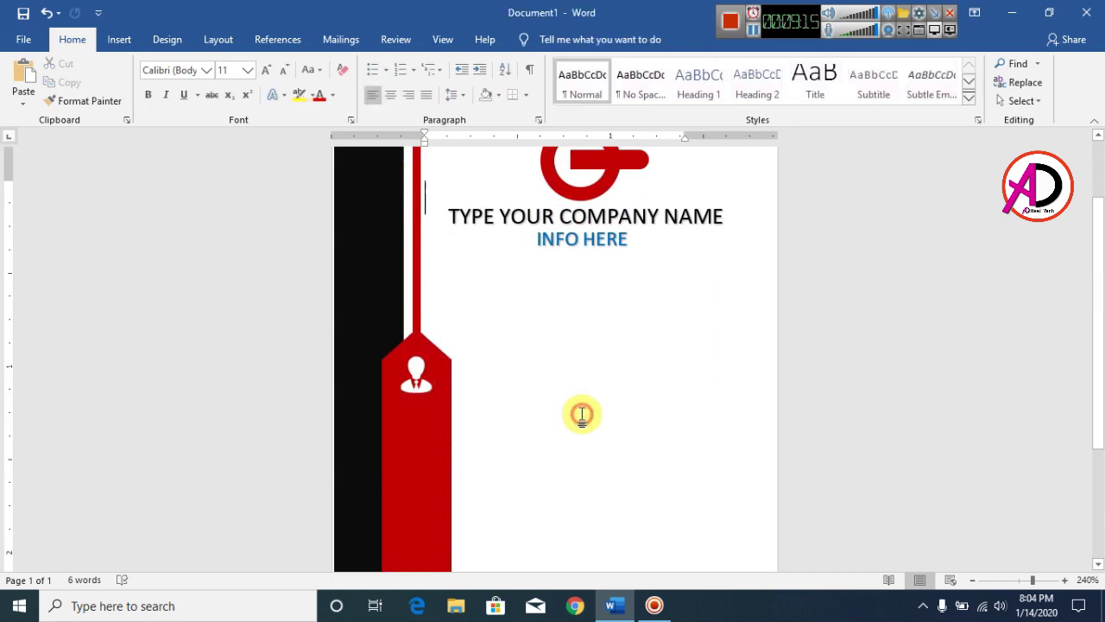
Insert the email envelope picture in front of text, shrunk onto the red tag
{"action": "left_click", "coordinate": [122, 43]}
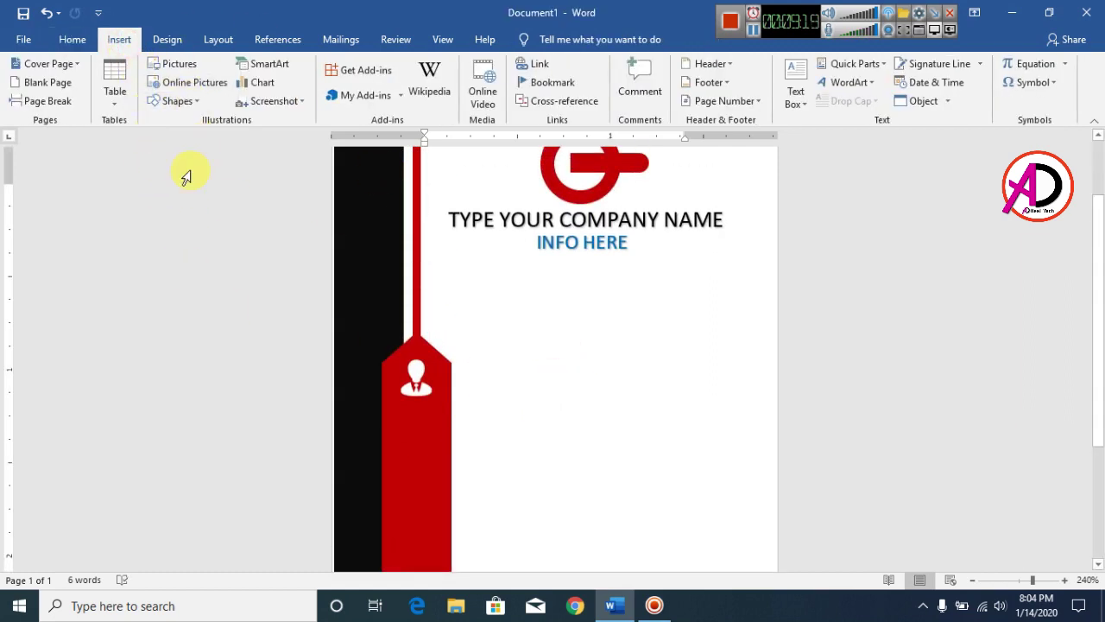
{"action": "left_click", "coordinate": [181, 66]}
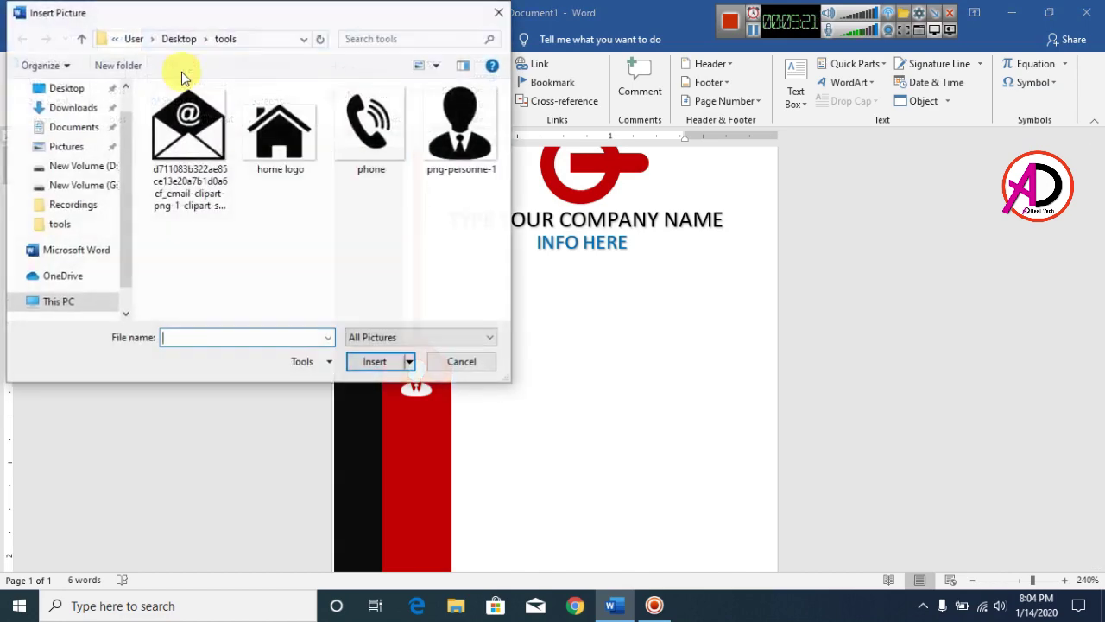
{"action": "left_click", "coordinate": [205, 141]}
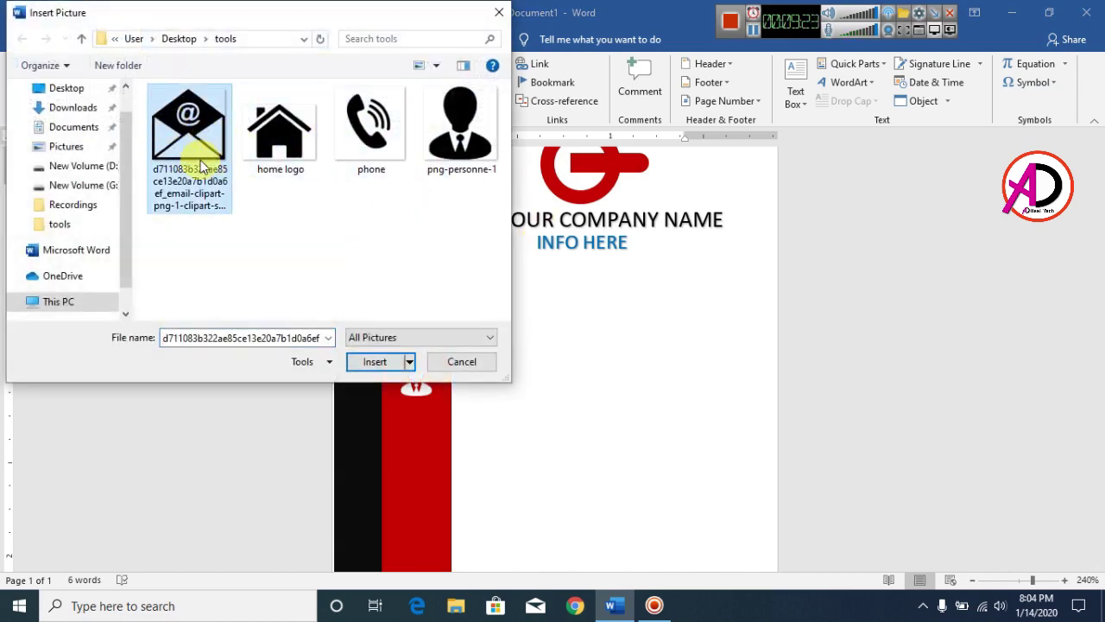
{"action": "left_click", "coordinate": [376, 362]}
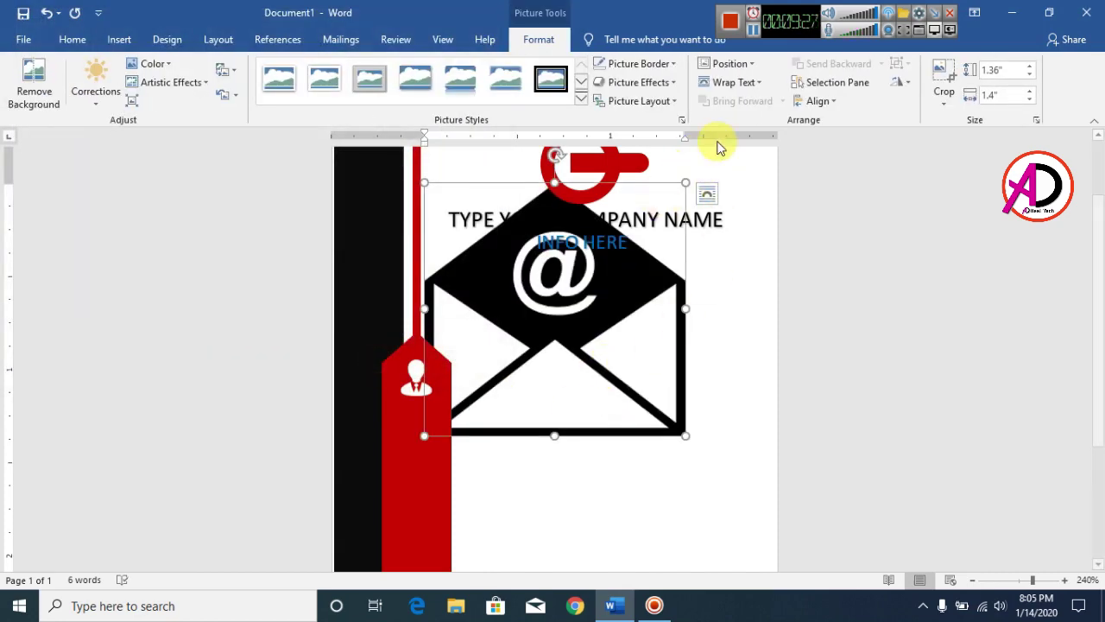
{"action": "left_click", "coordinate": [749, 87]}
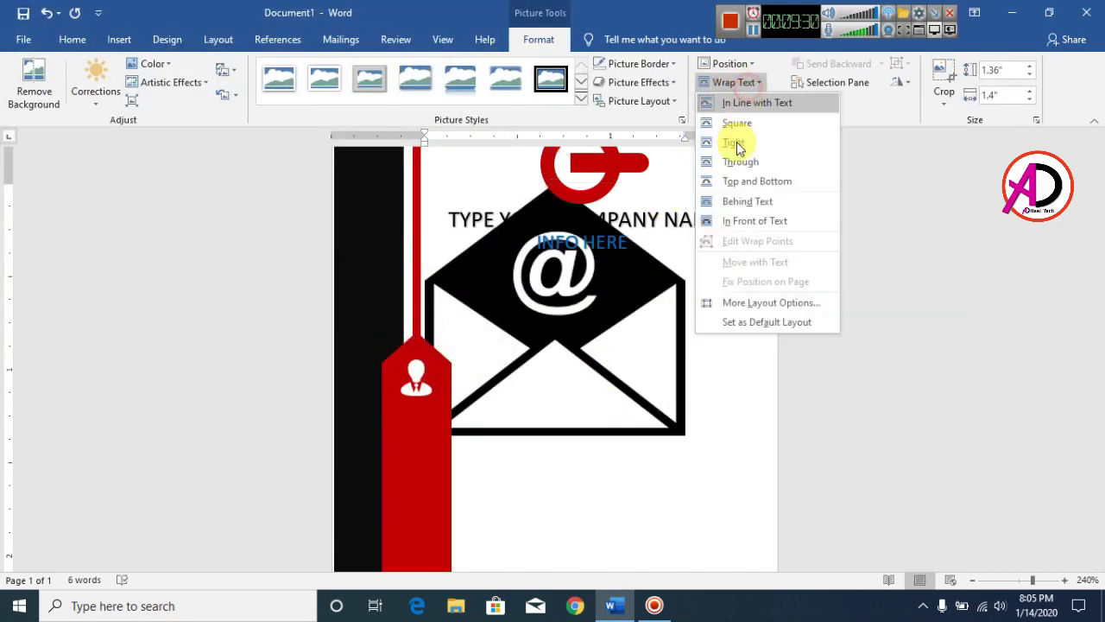
{"action": "left_click", "coordinate": [717, 221]}
{"action": "left_click_drag", "start_coordinate": [689, 183], "coordinate": [423, 444]}
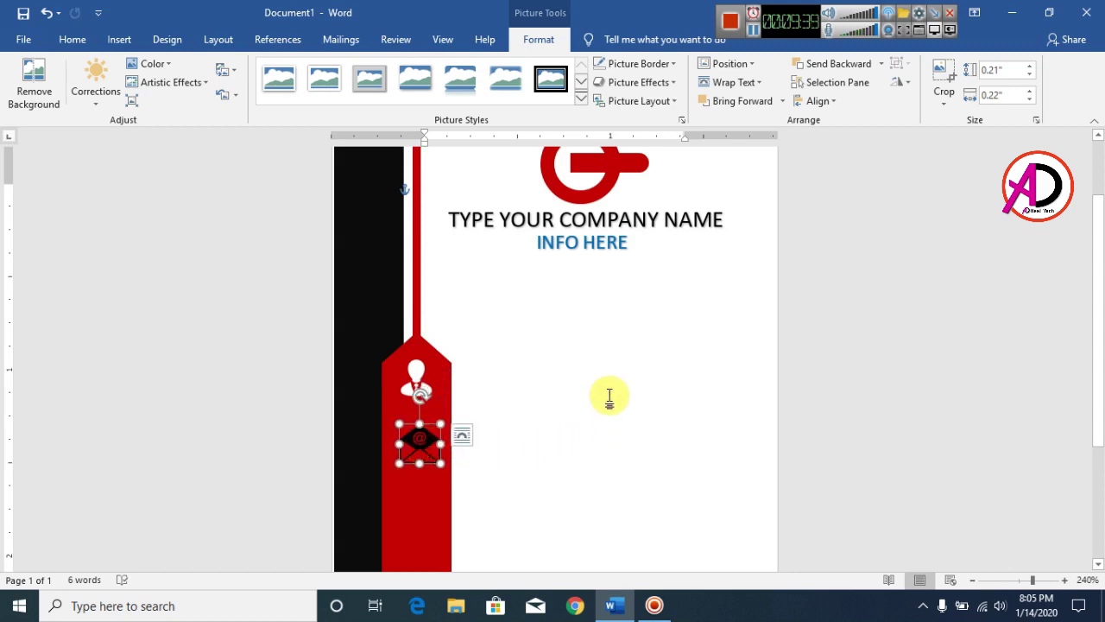
{"action": "scroll", "coordinate": [609, 393], "scroll_direction": "down", "scroll_amount": 3}
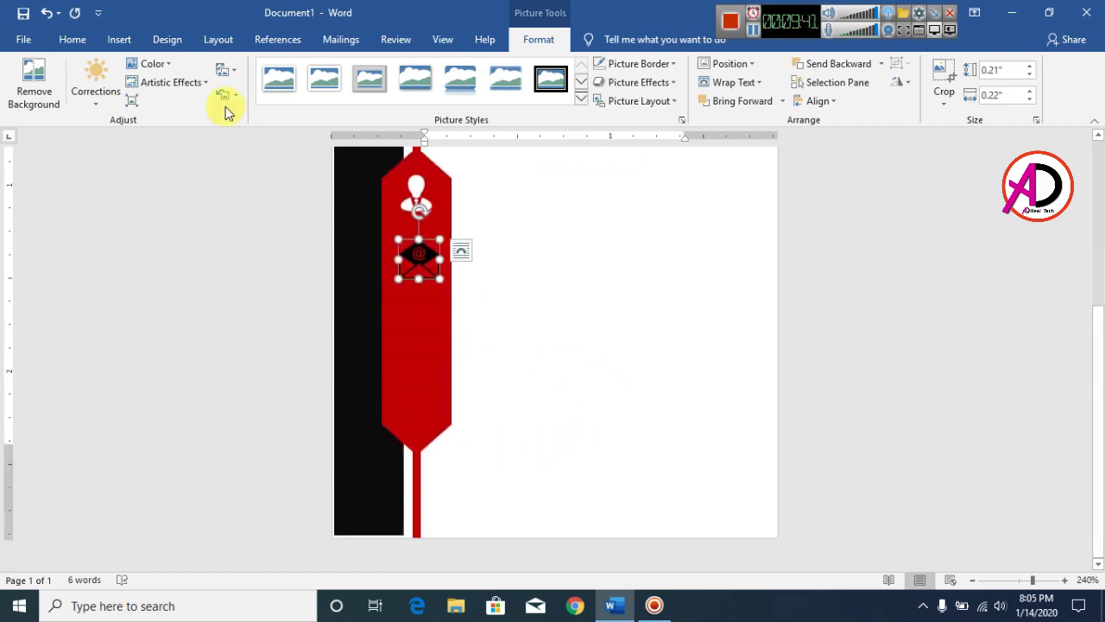
Turn the envelope icon white with the Washout colour and an artistic effect
{"action": "left_click", "coordinate": [149, 68]}
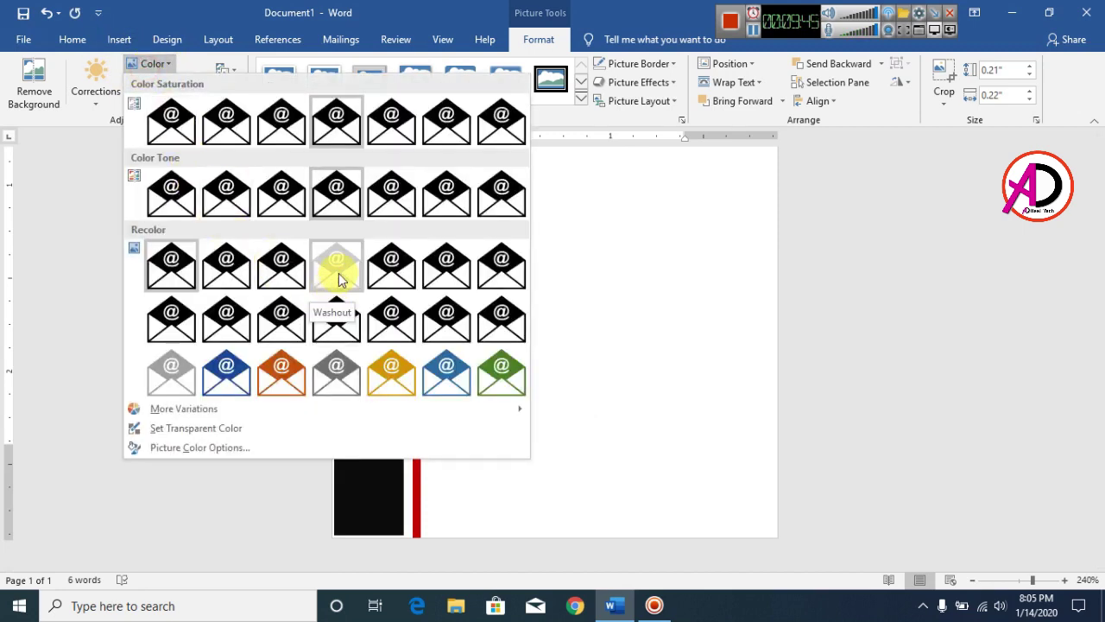
{"action": "left_click", "coordinate": [338, 273]}
{"action": "left_click", "coordinate": [171, 82]}
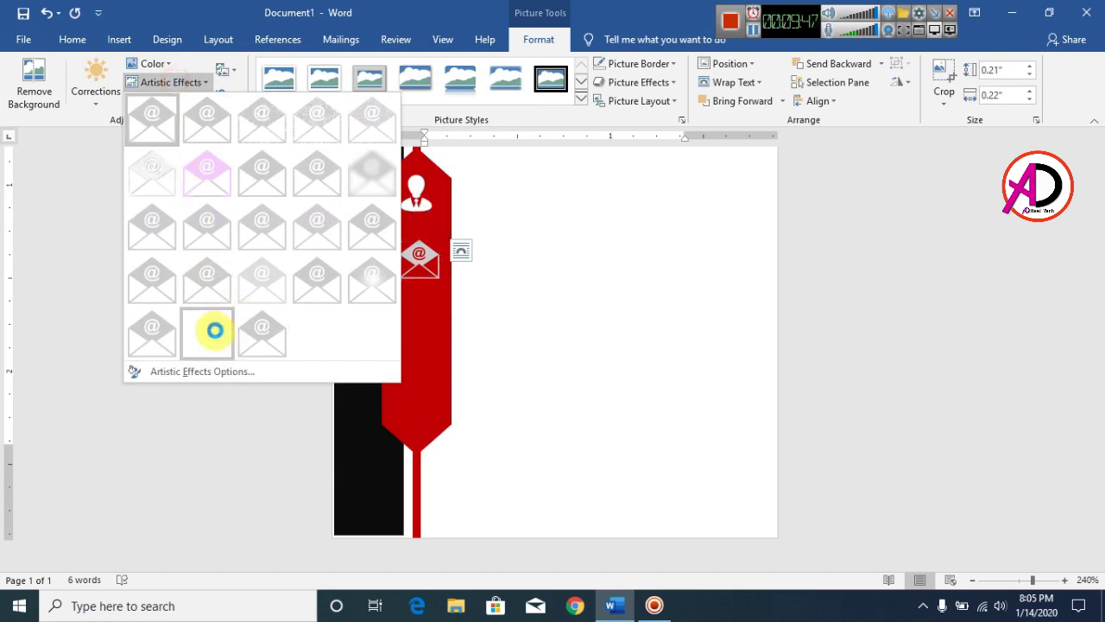
{"action": "left_click", "coordinate": [220, 341]}
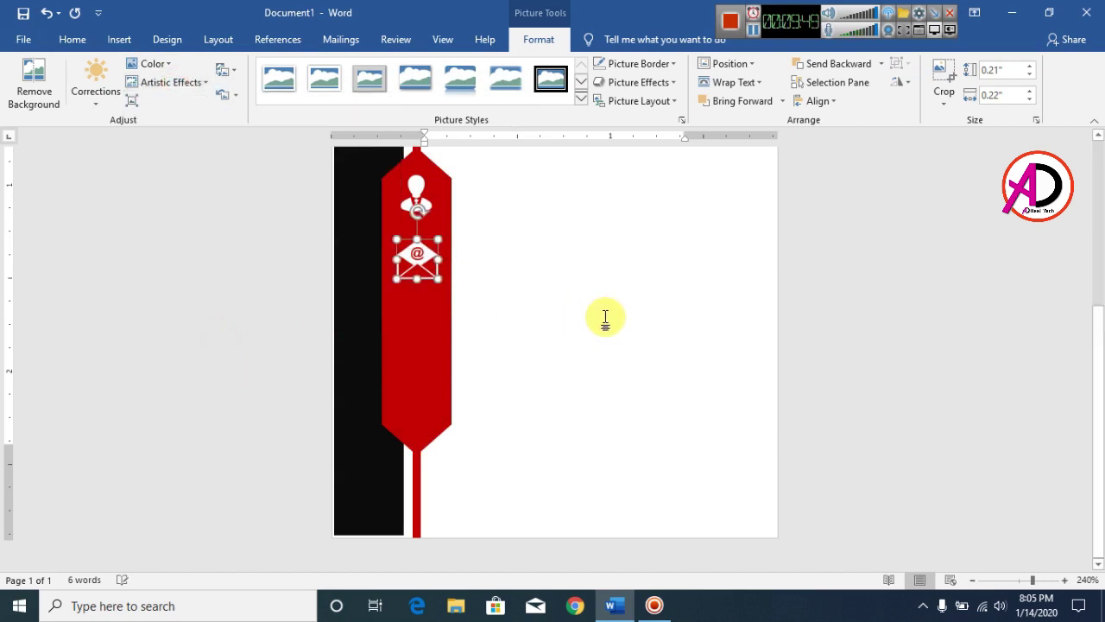
{"action": "scroll", "coordinate": [624, 313], "scroll_direction": "up", "scroll_amount": 3}
{"action": "left_click", "coordinate": [510, 375]}
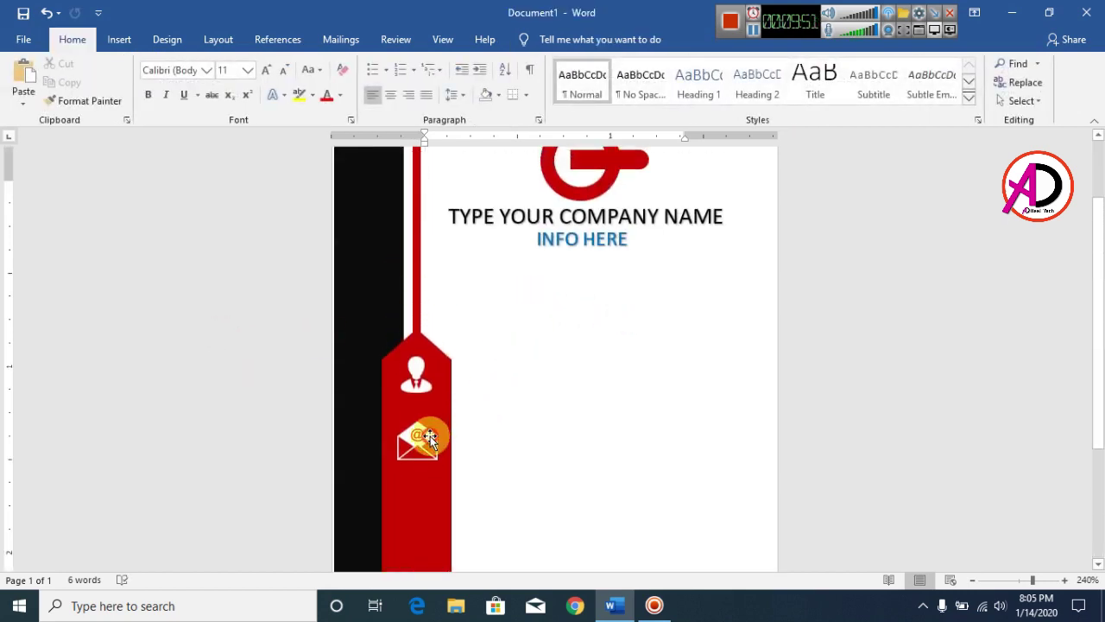
Shrink the envelope icon slightly to about 0.18 inches
{"action": "left_click", "coordinate": [440, 430]}
{"action": "left_click_drag", "start_coordinate": [438, 423], "coordinate": [435, 426]}
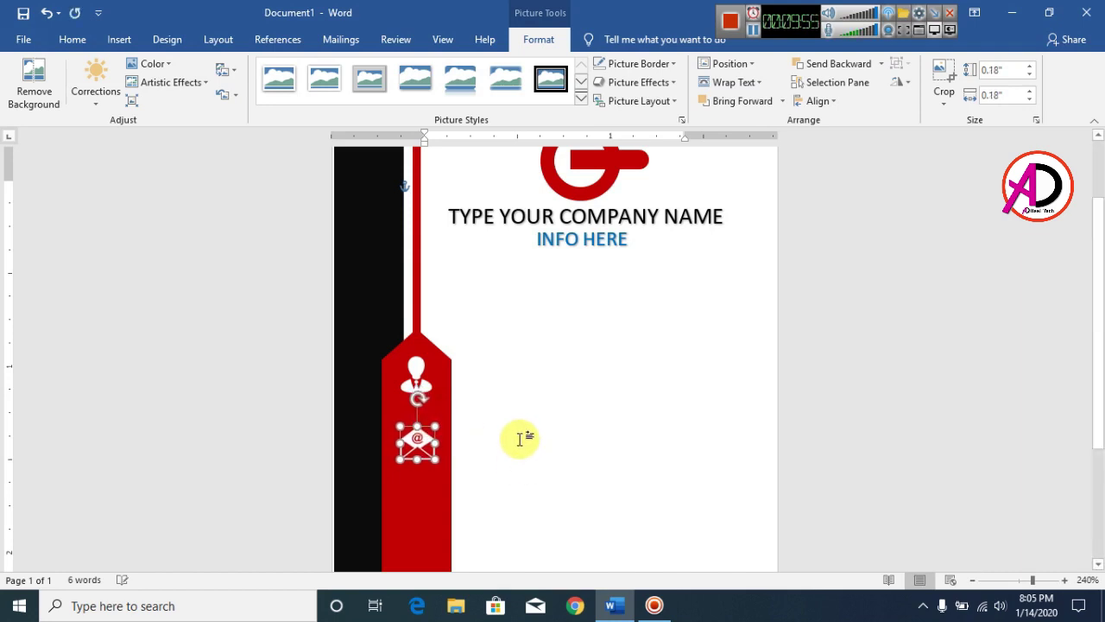
{"action": "left_click", "coordinate": [568, 425]}
{"action": "scroll", "coordinate": [483, 432], "scroll_direction": "up", "scroll_amount": 2}
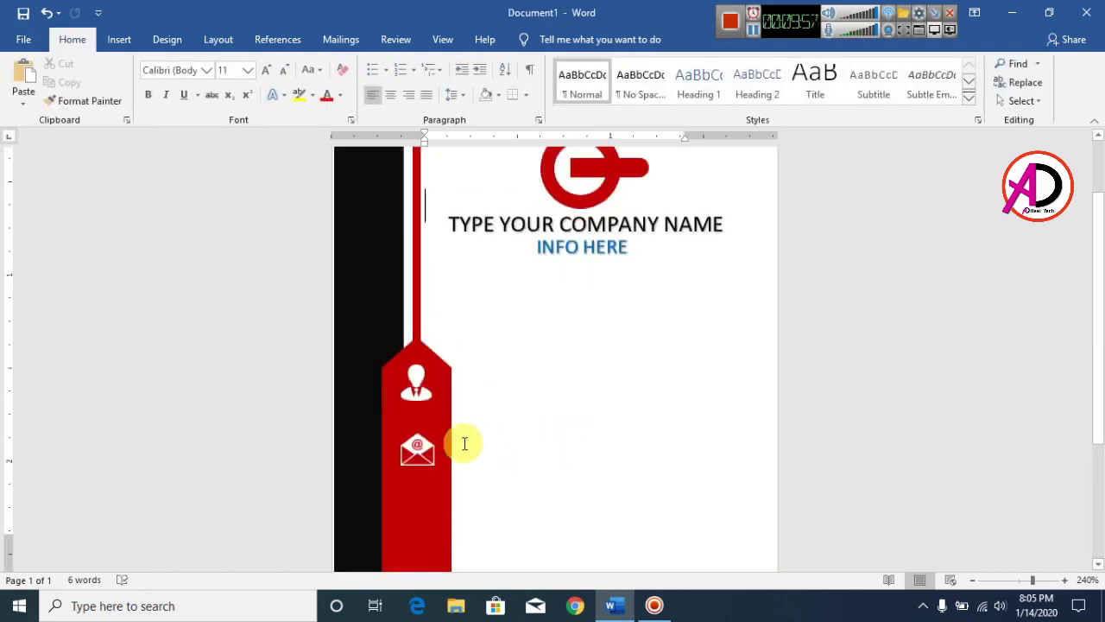
{"action": "scroll", "coordinate": [464, 443], "scroll_direction": "down", "scroll_amount": 6}
{"action": "left_click", "coordinate": [417, 259]}
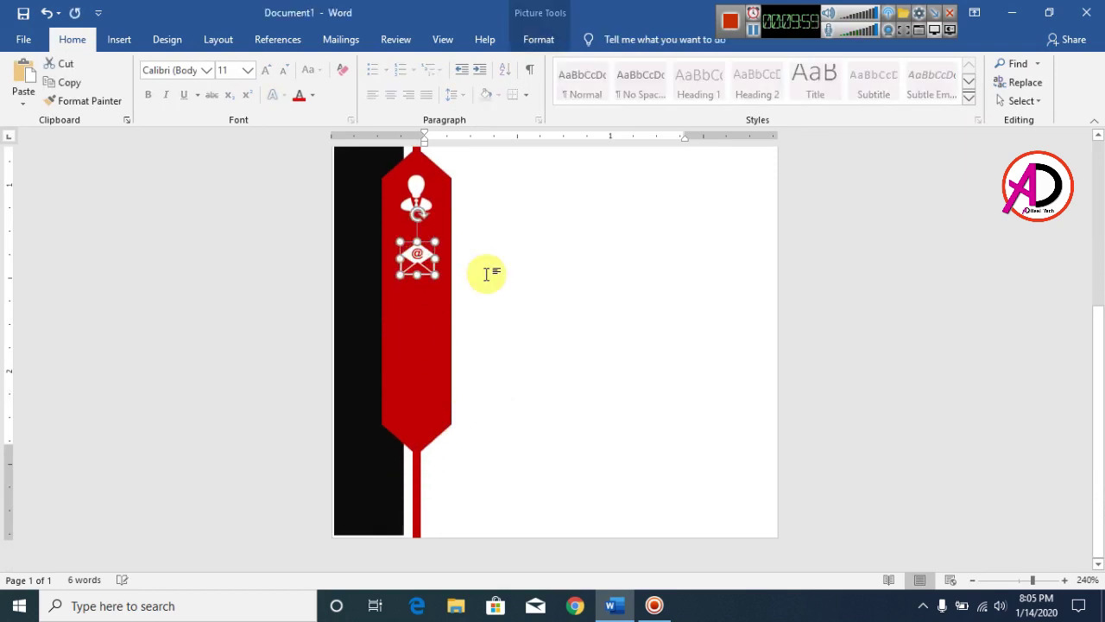
{"action": "left_click", "coordinate": [552, 316]}
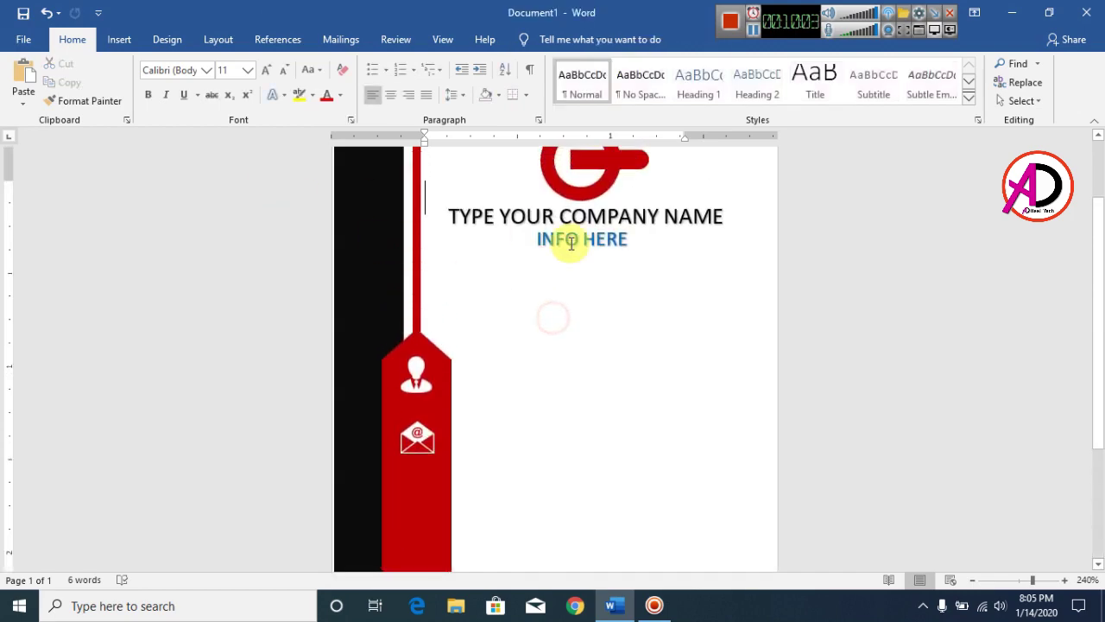
{"action": "left_click", "coordinate": [121, 41]}
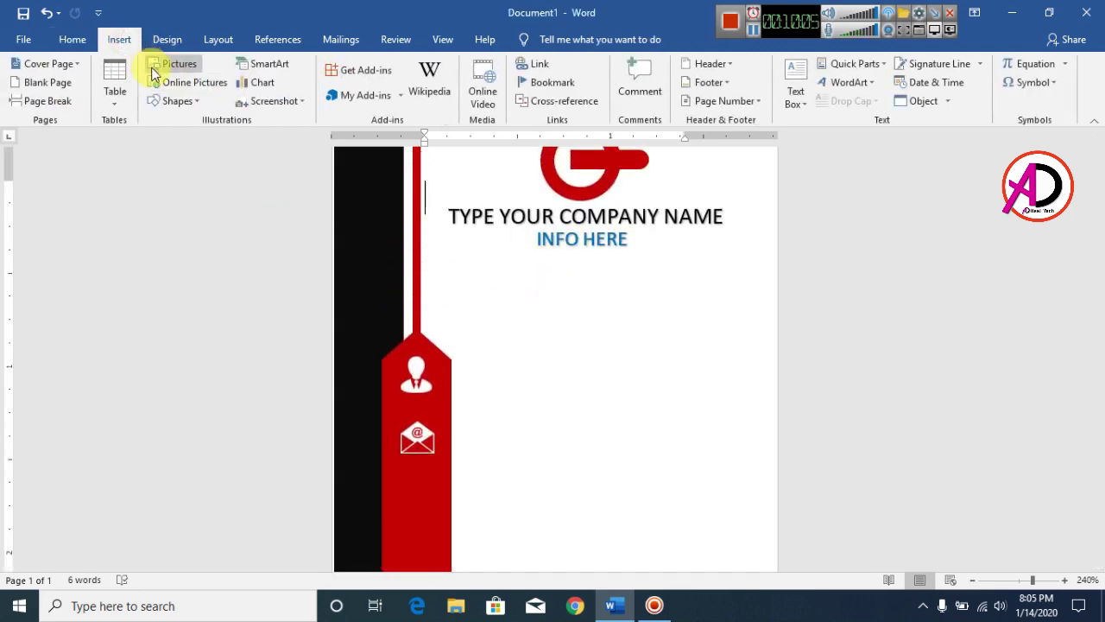
Insert the phone picture in front of text, shrunk to icon size below the envelope
{"action": "left_click", "coordinate": [185, 69]}
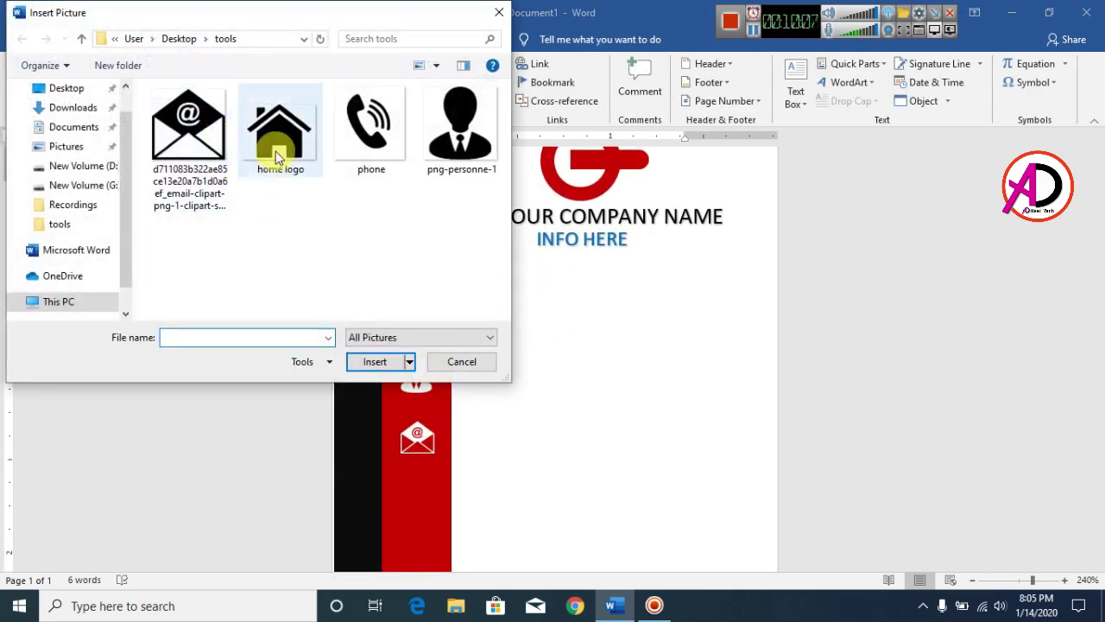
{"action": "left_click", "coordinate": [367, 136]}
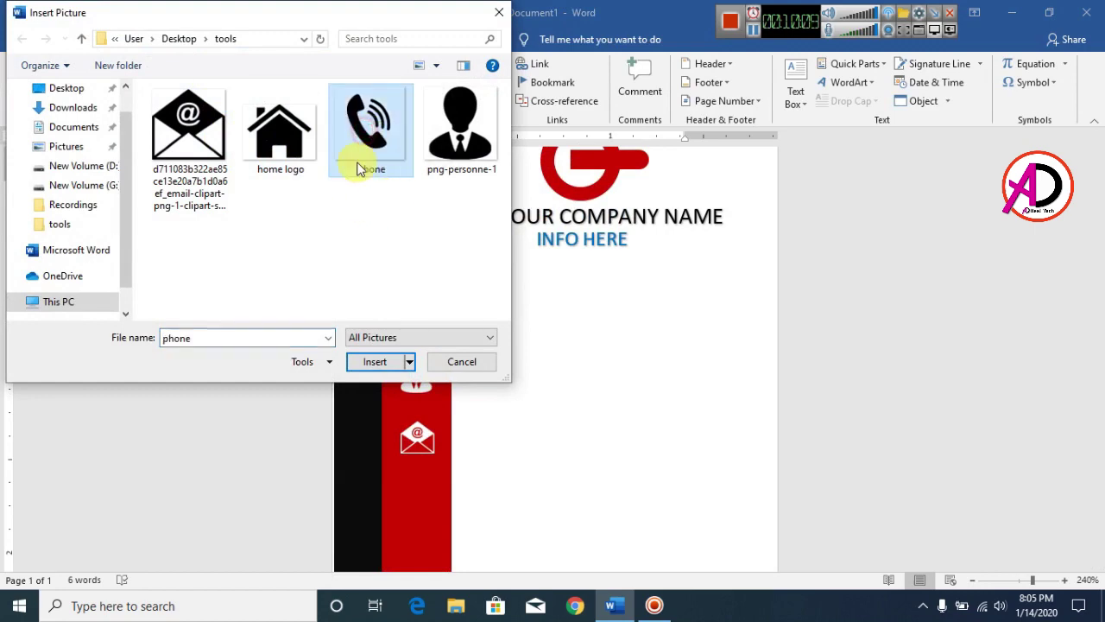
{"action": "left_click", "coordinate": [377, 361]}
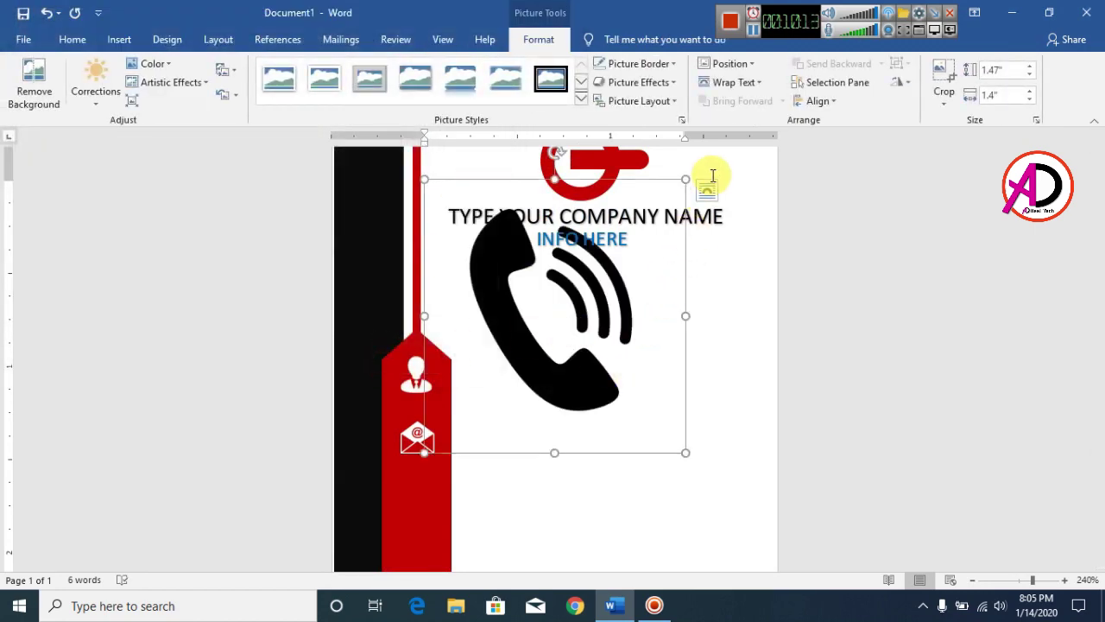
{"action": "left_click", "coordinate": [730, 83]}
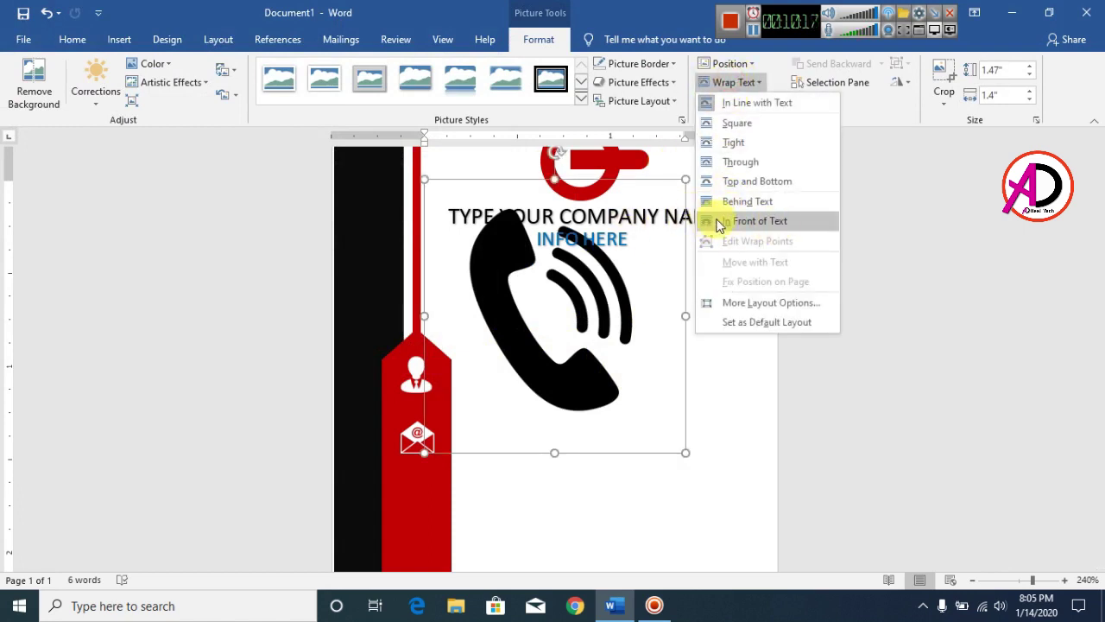
{"action": "left_click", "coordinate": [738, 226]}
{"action": "left_click_drag", "start_coordinate": [684, 182], "coordinate": [432, 504]}
{"action": "scroll", "coordinate": [526, 441], "scroll_direction": "down", "scroll_amount": 3}
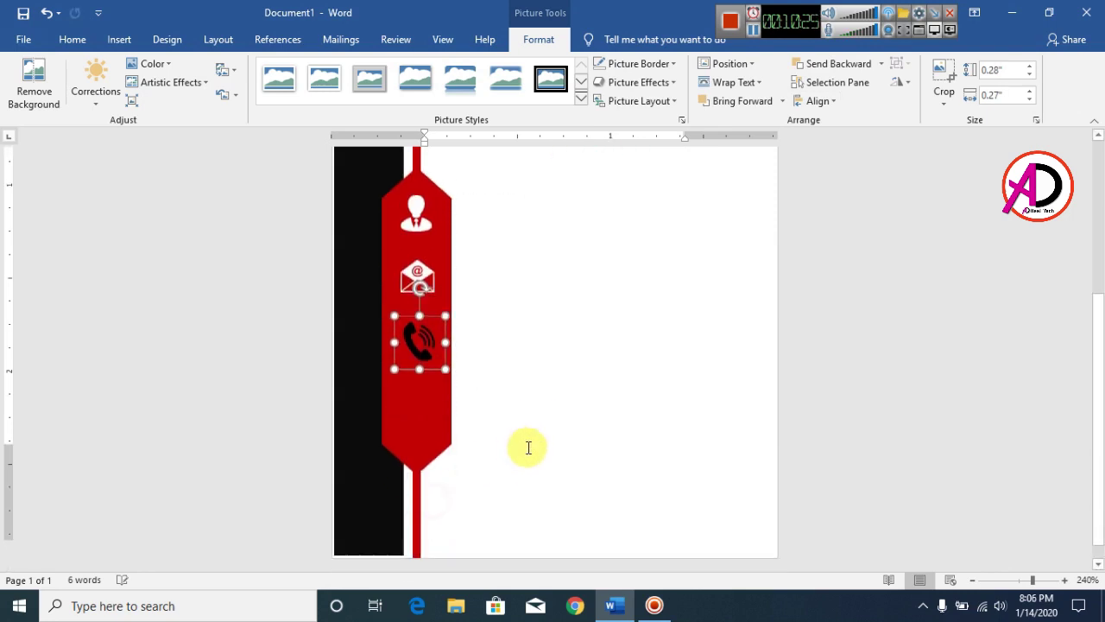
Turn the phone icon white with the Washout colour and an artistic effect
{"action": "left_click", "coordinate": [154, 66]}
{"action": "left_click", "coordinate": [321, 290]}
{"action": "left_click", "coordinate": [173, 87]}
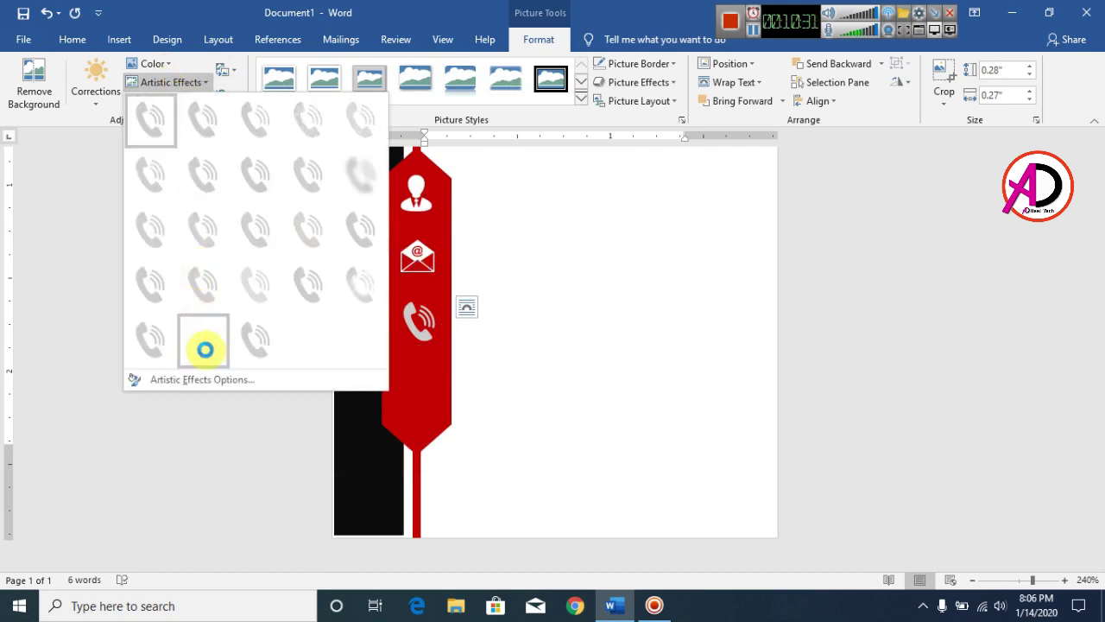
{"action": "left_click", "coordinate": [218, 351]}
{"action": "left_click", "coordinate": [649, 363]}
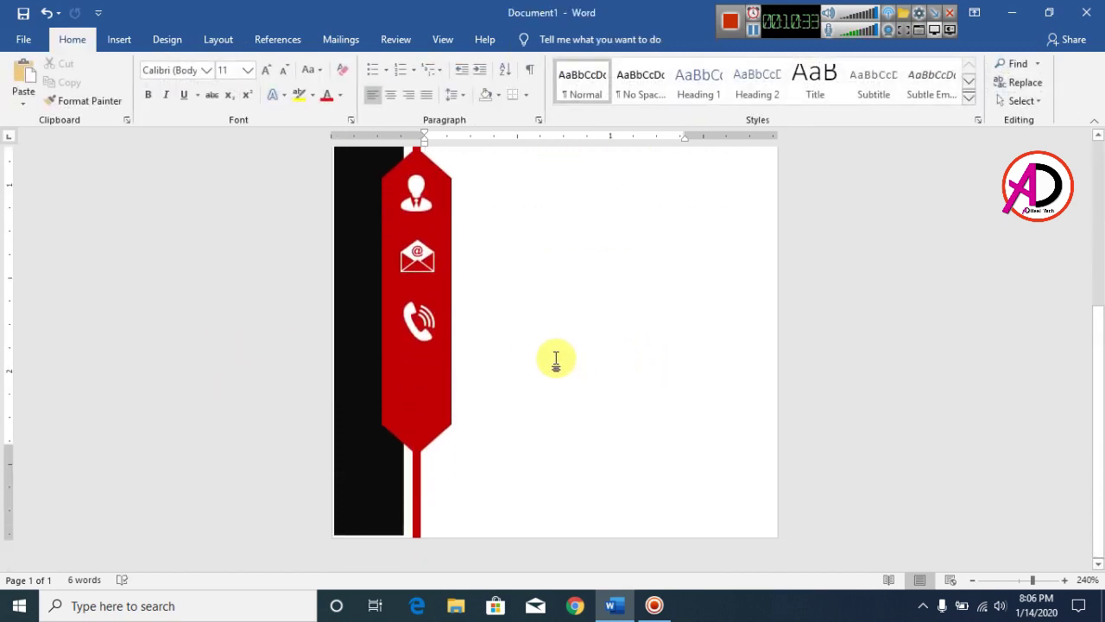
Insert the home logo picture into the card
{"action": "left_click", "coordinate": [428, 333]}
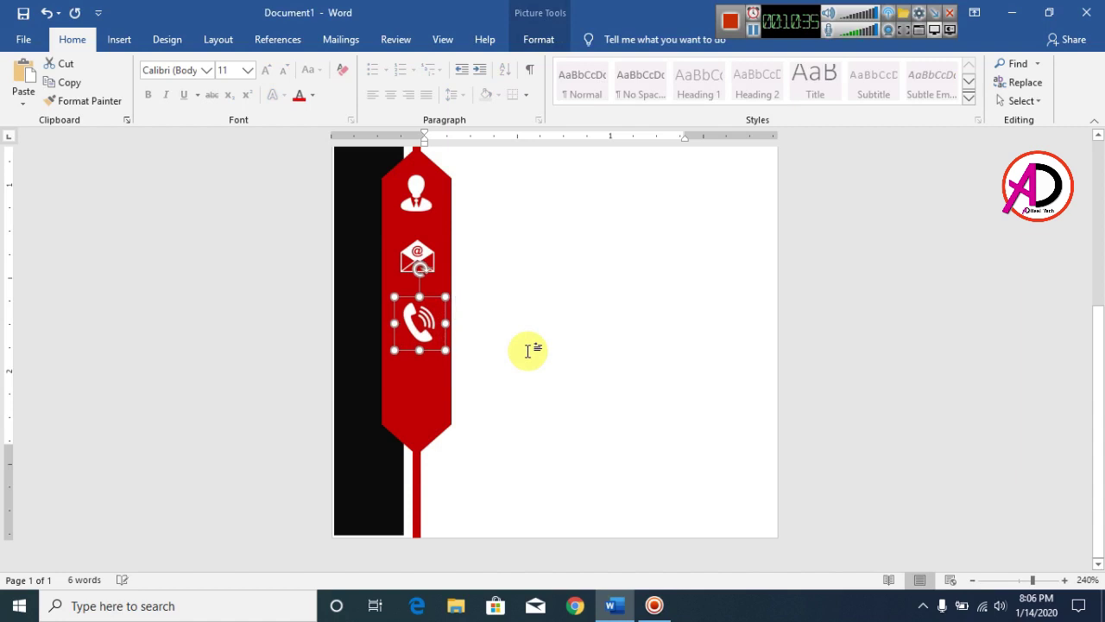
{"action": "left_click", "coordinate": [570, 358]}
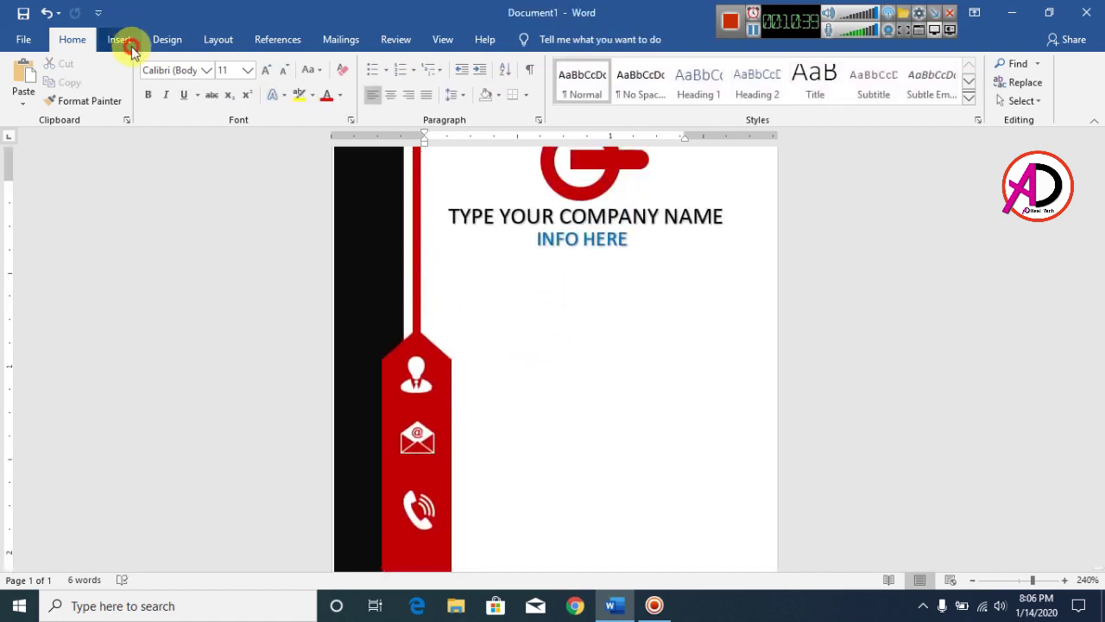
{"action": "left_click", "coordinate": [126, 41]}
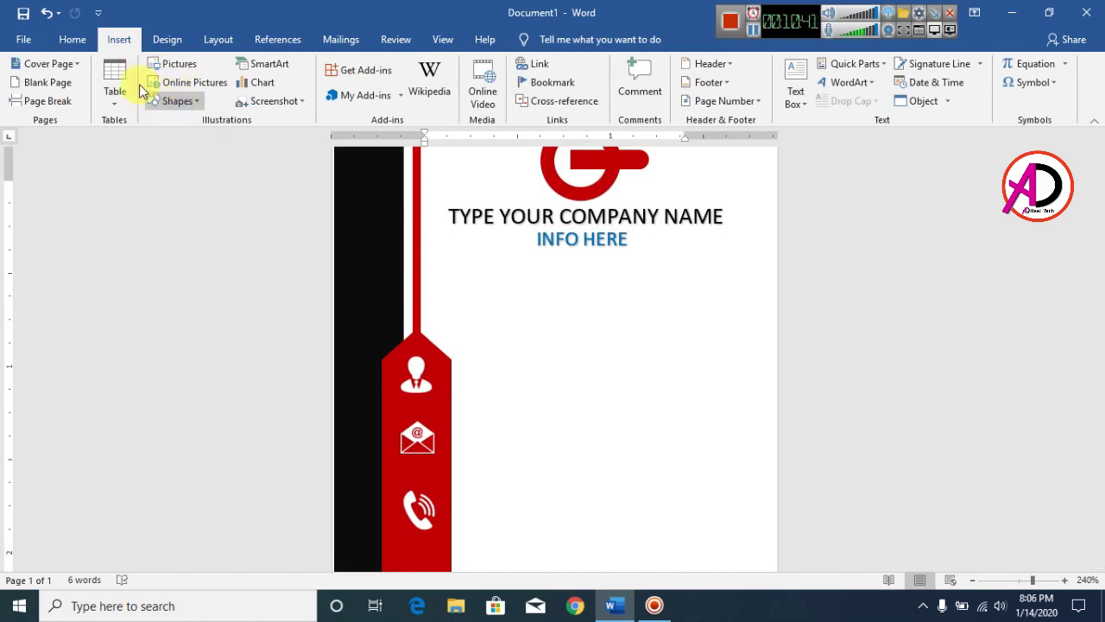
{"action": "left_click", "coordinate": [182, 64]}
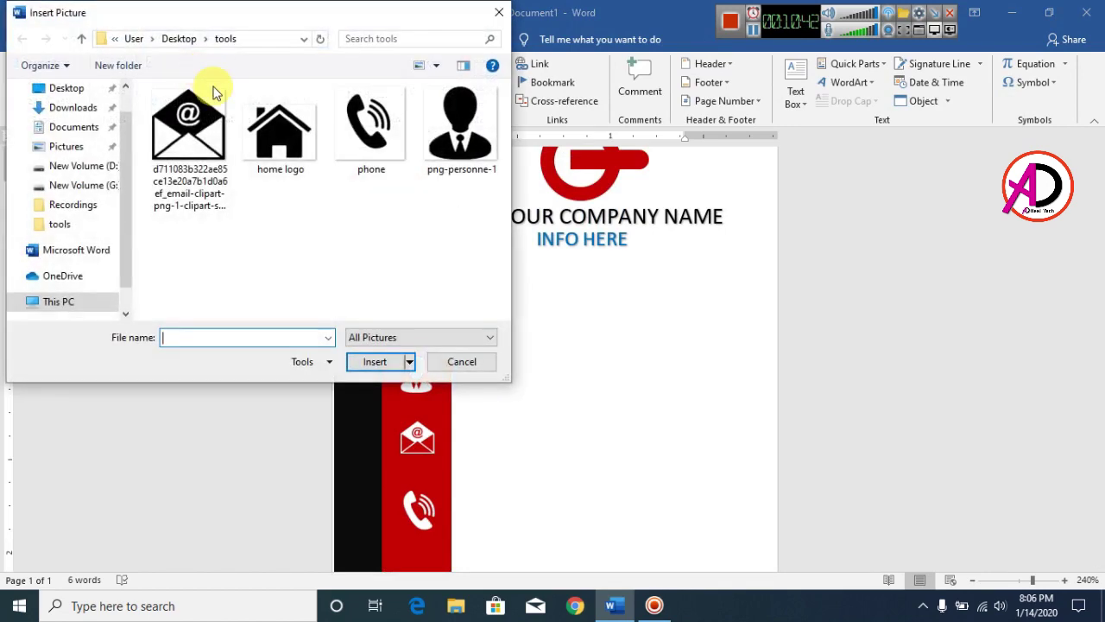
{"action": "left_click", "coordinate": [289, 153]}
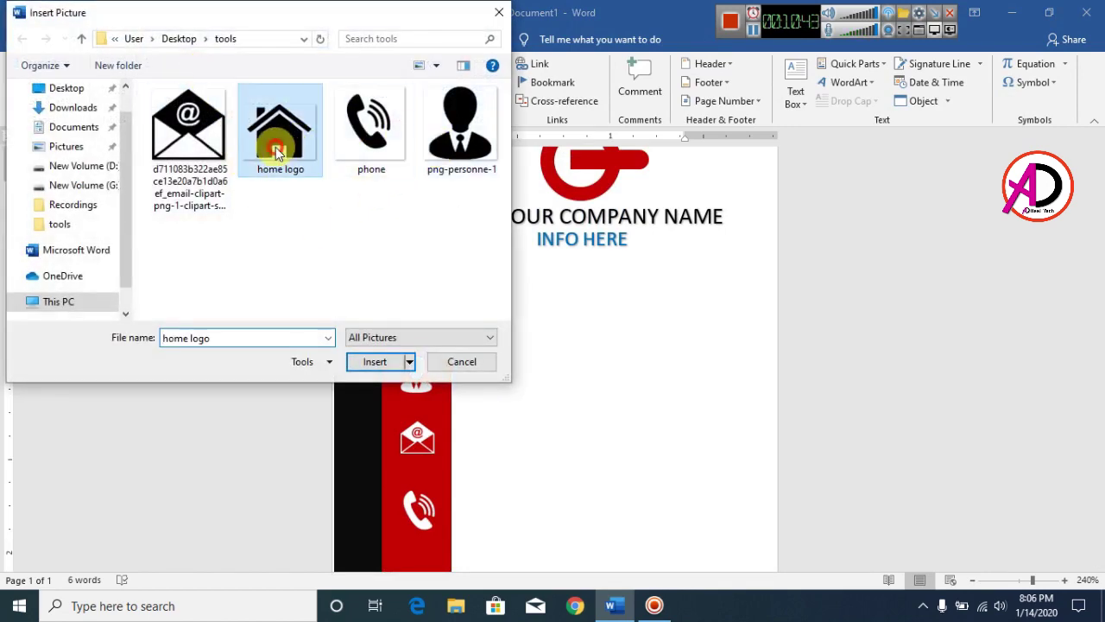
{"action": "left_click", "coordinate": [389, 362]}
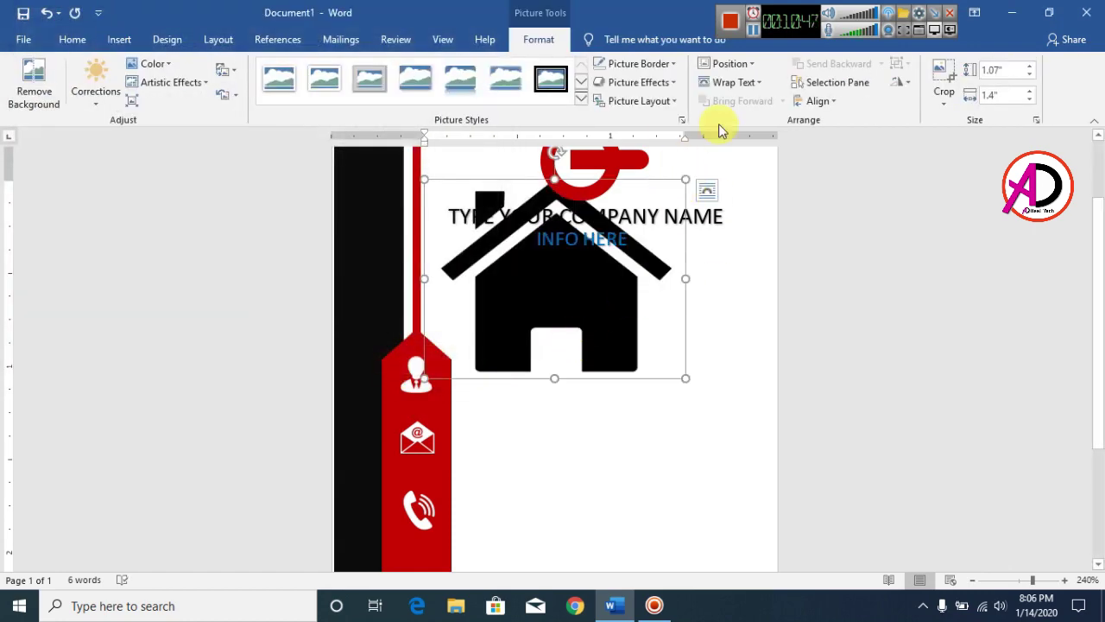
Float the house picture in front of text and shrink it under the phone icon
{"action": "left_click", "coordinate": [729, 84]}
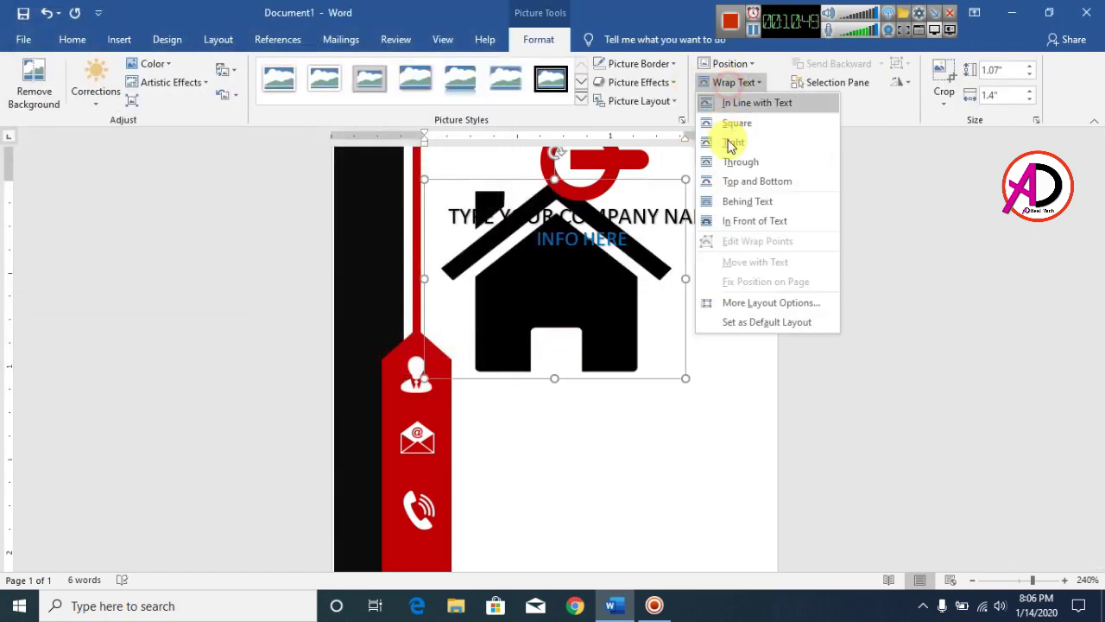
{"action": "left_click", "coordinate": [744, 223]}
{"action": "left_click_drag", "start_coordinate": [681, 181], "coordinate": [471, 343]}
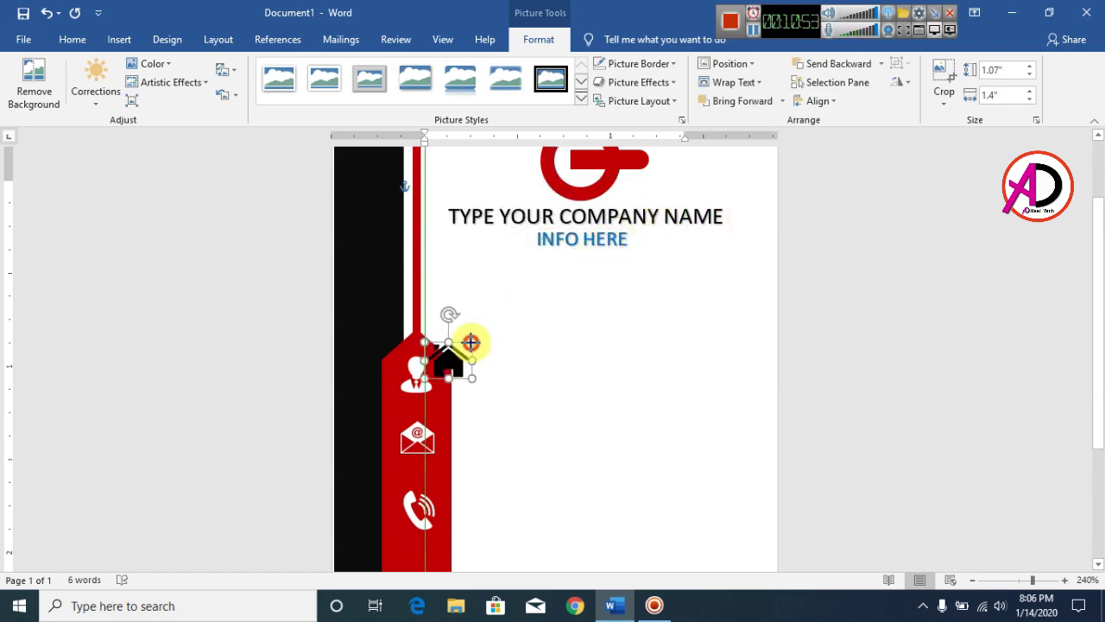
{"action": "left_click_drag", "start_coordinate": [443, 397], "coordinate": [422, 402]}
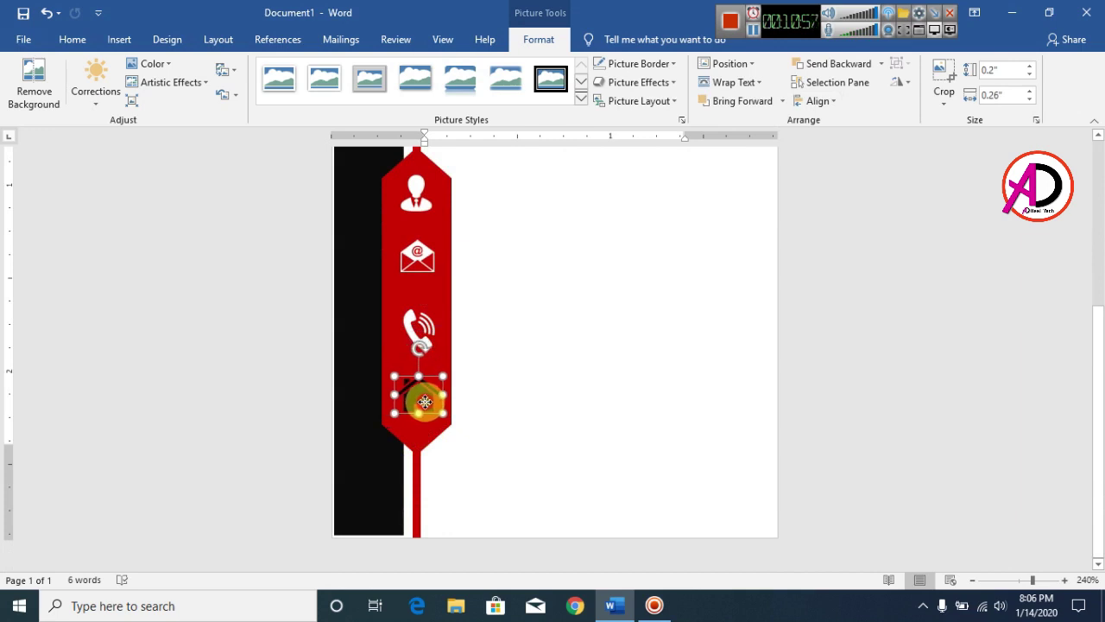
Recolour the house icon with Washout and bring up the artistic effects
{"action": "left_click", "coordinate": [153, 63]}
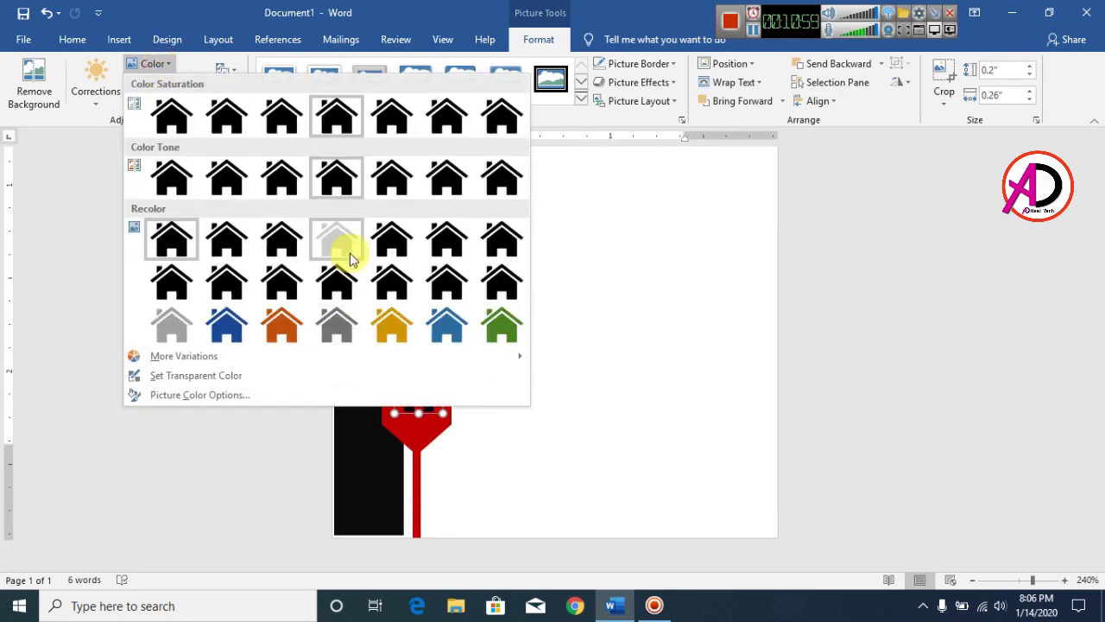
{"action": "left_click", "coordinate": [350, 242]}
{"action": "left_click", "coordinate": [177, 82]}
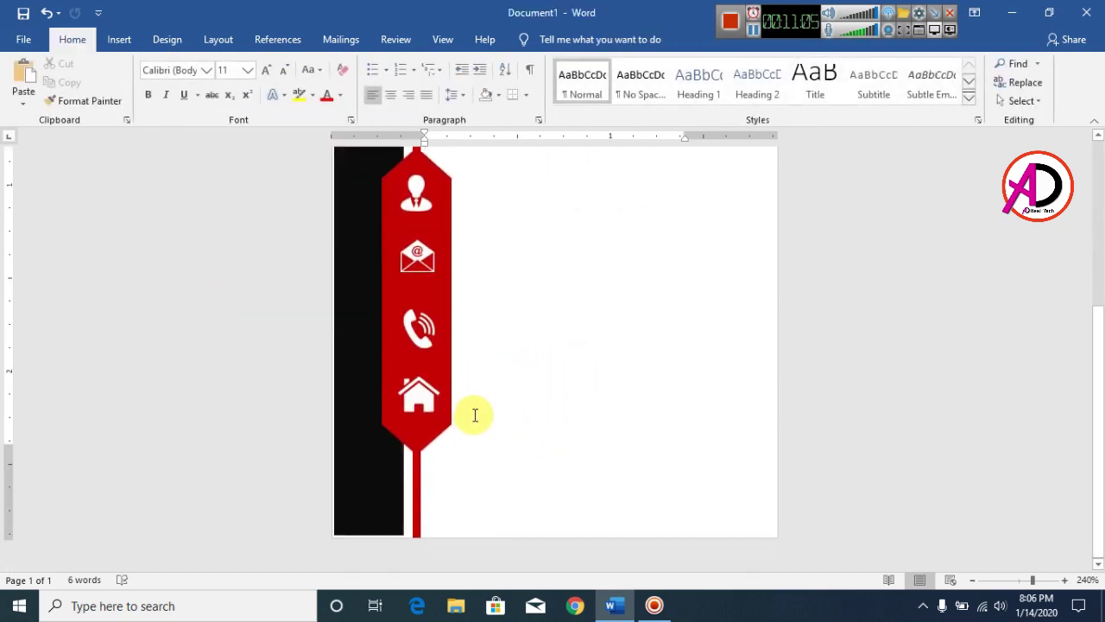
Review the four stacked icons, then show the WordArt style gallery from Insert
{"action": "scroll", "coordinate": [535, 386], "scroll_direction": "down", "scroll_amount": 12}
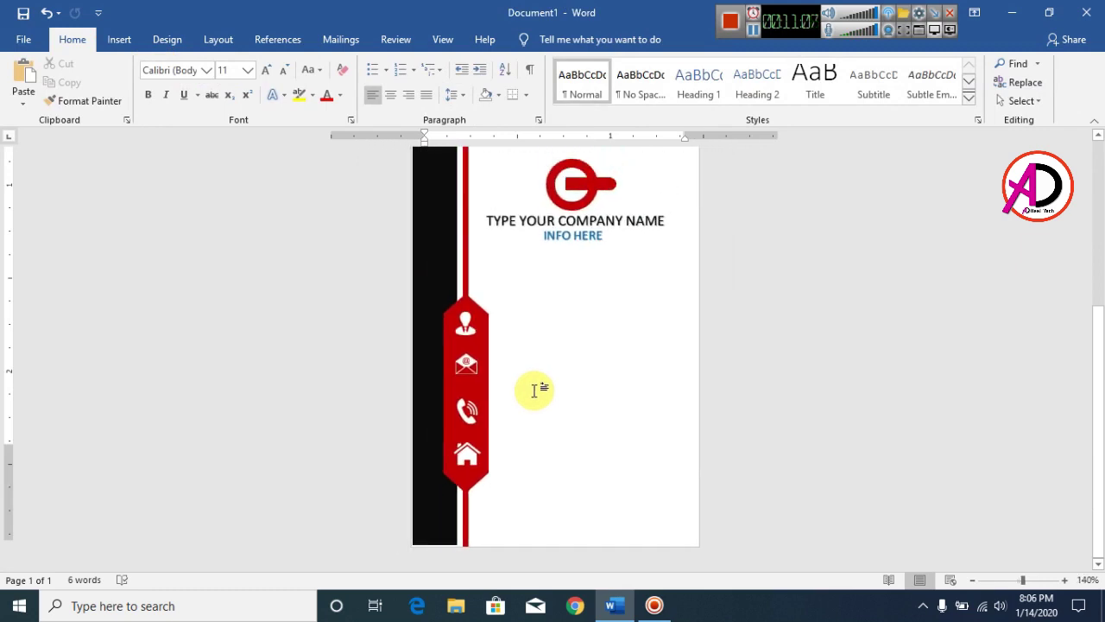
{"action": "scroll", "coordinate": [575, 407], "scroll_direction": "up", "scroll_amount": 4}
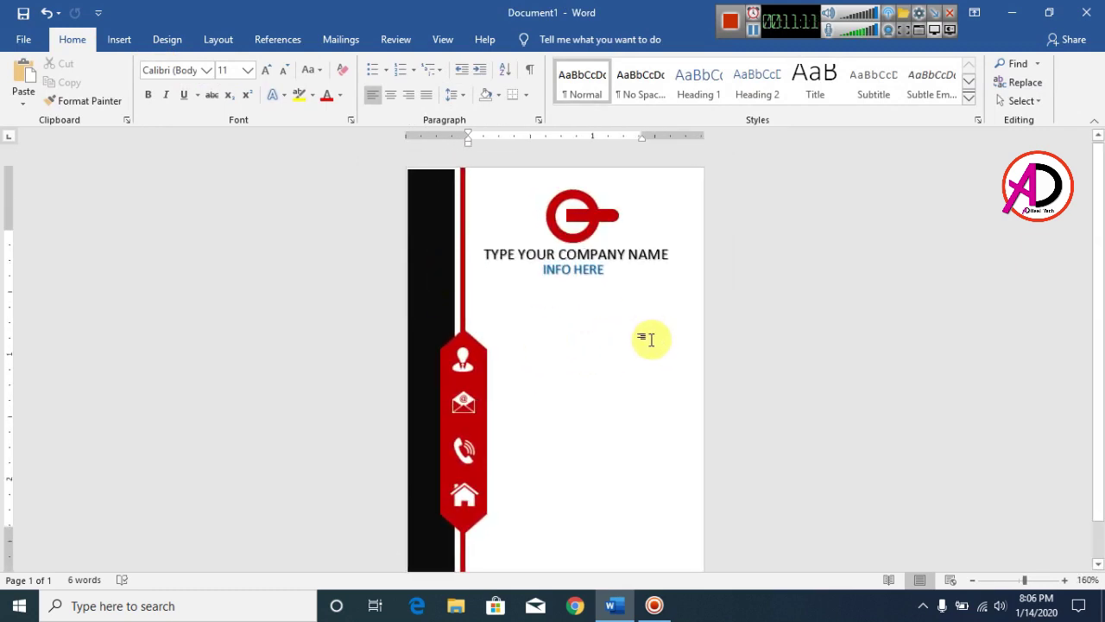
{"action": "scroll", "coordinate": [604, 302], "scroll_direction": "down", "scroll_amount": 4}
{"action": "scroll", "coordinate": [594, 323], "scroll_direction": "up", "scroll_amount": 3}
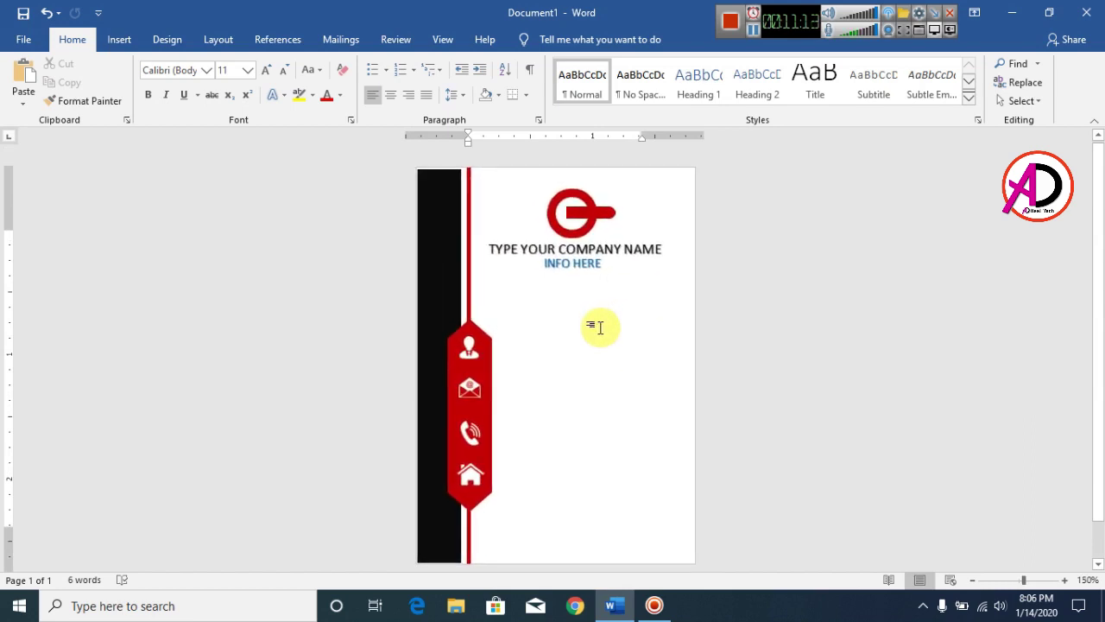
{"action": "scroll", "coordinate": [639, 356], "scroll_direction": "up", "scroll_amount": 4}
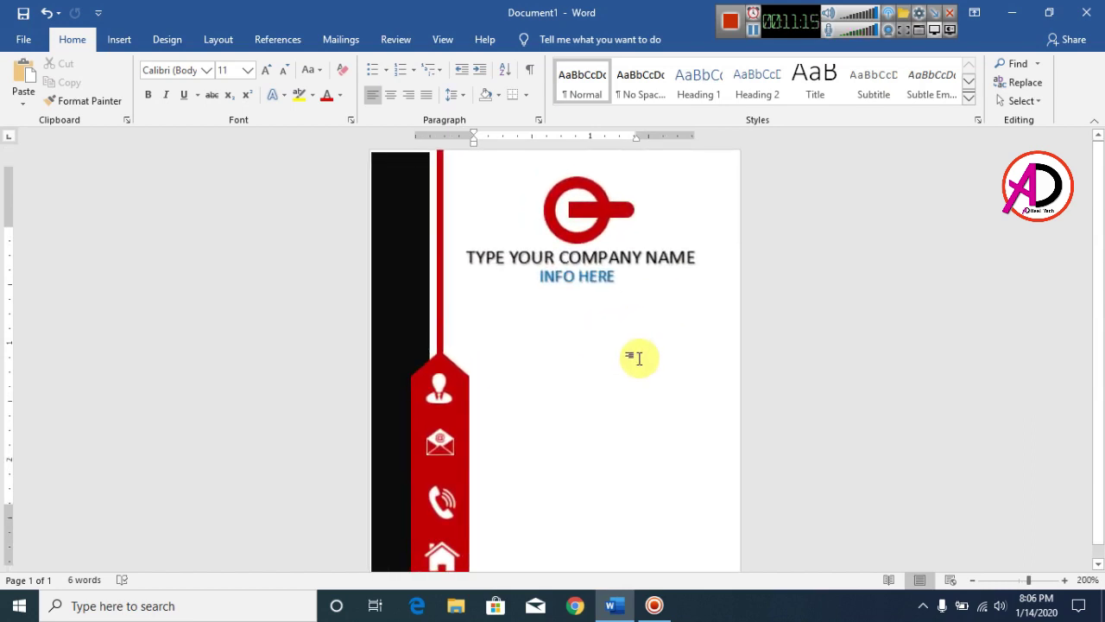
{"action": "scroll", "coordinate": [640, 358], "scroll_direction": "down", "scroll_amount": 2}
{"action": "scroll", "coordinate": [639, 359], "scroll_direction": "down", "scroll_amount": 4}
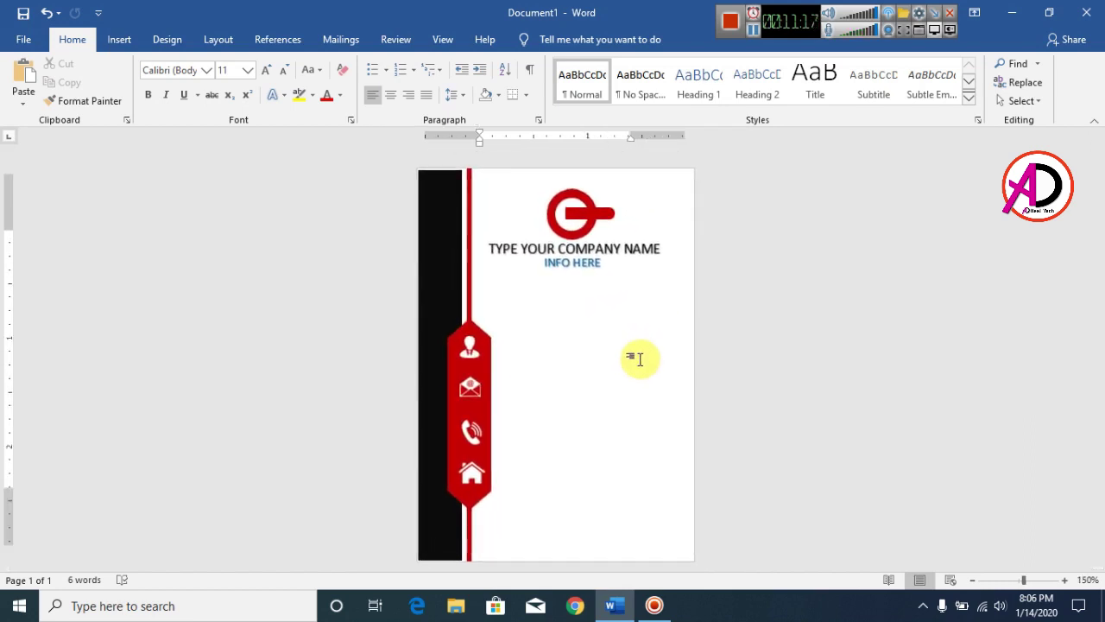
{"action": "scroll", "coordinate": [639, 358], "scroll_direction": "up", "scroll_amount": 4}
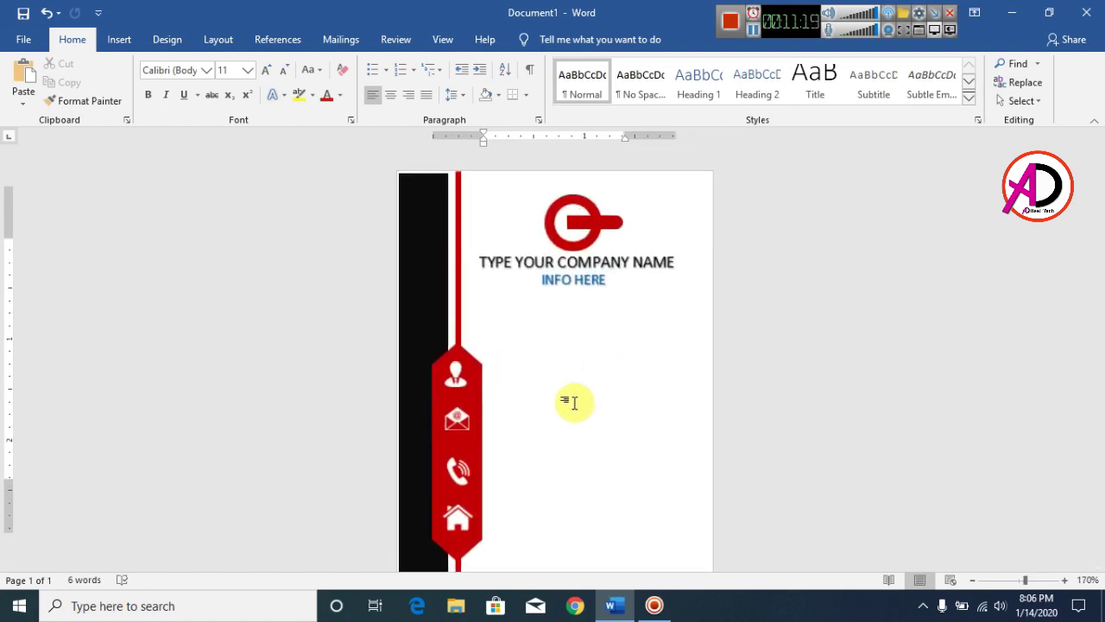
{"action": "left_click", "coordinate": [119, 40]}
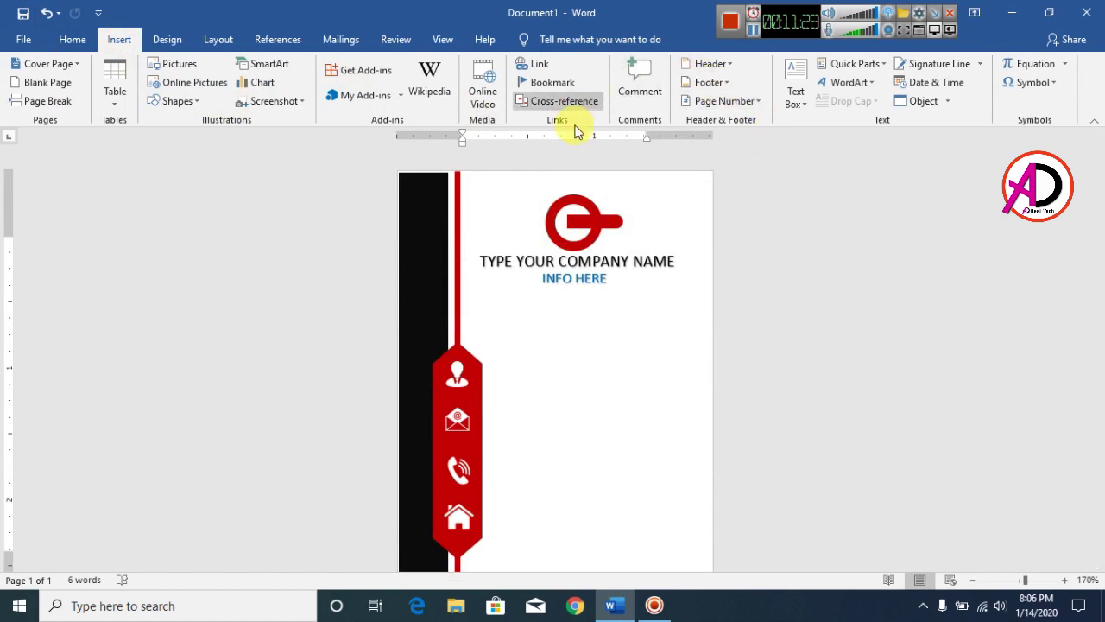
{"action": "left_click", "coordinate": [845, 84]}
Add a small first-style WordArt beside the person icon containing the cardholder's name
{"action": "left_click", "coordinate": [840, 122]}
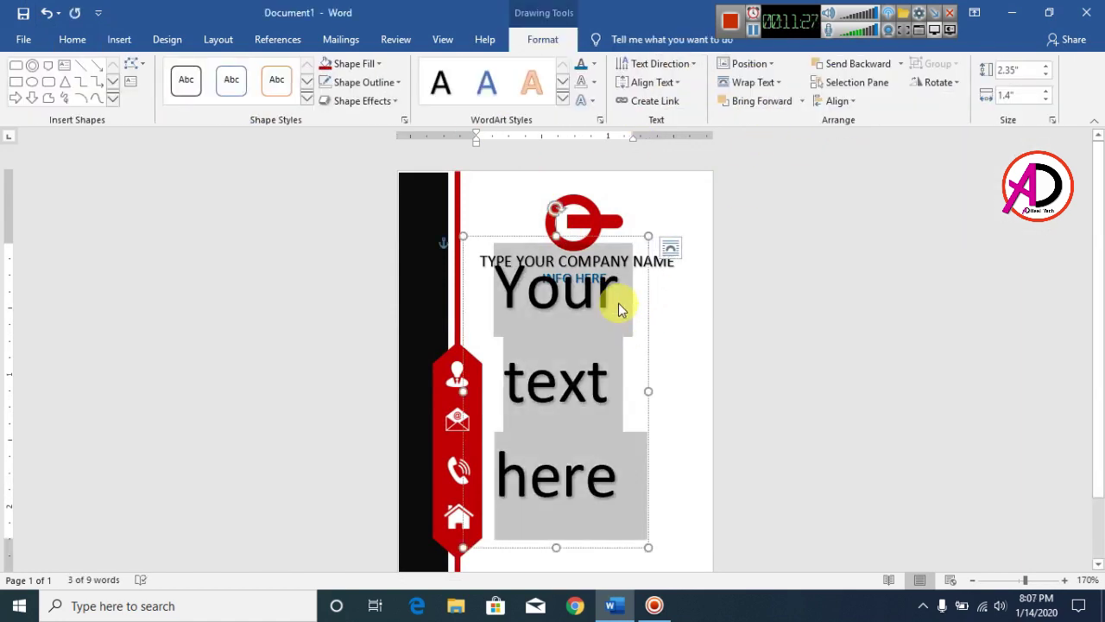
{"action": "key", "text": "ctrl+shift+comma"}
{"action": "key", "text": "ctrl+shift+comma"}
{"action": "key", "text": "ctrl+shift+comma"}
{"action": "key", "text": "ctrl+shift+comma"}
{"action": "key", "text": "ctrl+shift+comma"}
{"action": "key", "text": "ctrl+shift+comma"}
{"action": "key", "text": "ctrl+shift+comma"}
{"action": "key", "text": "ctrl+shift+comma"}
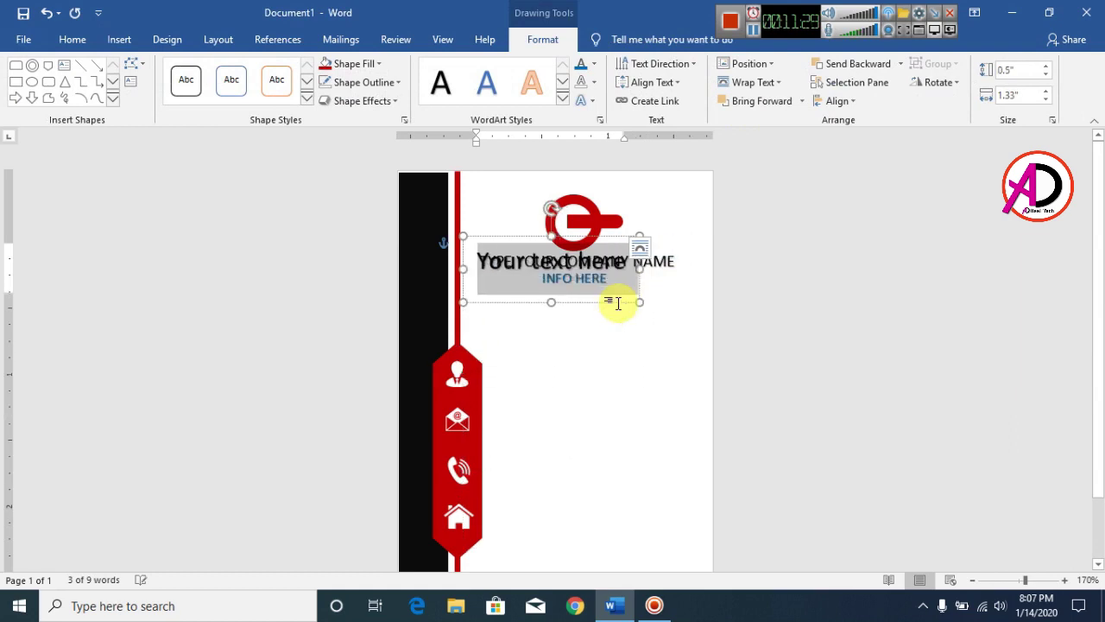
{"action": "left_click_drag", "start_coordinate": [512, 235], "coordinate": [531, 347]}
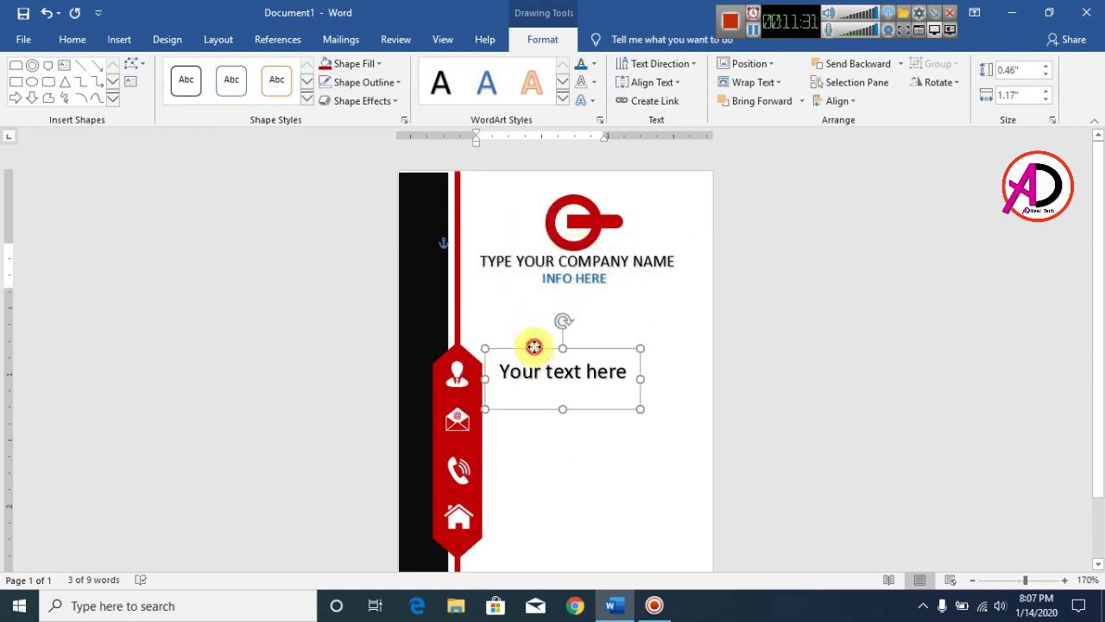
{"action": "key", "text": "ctrl+shift+comma"}
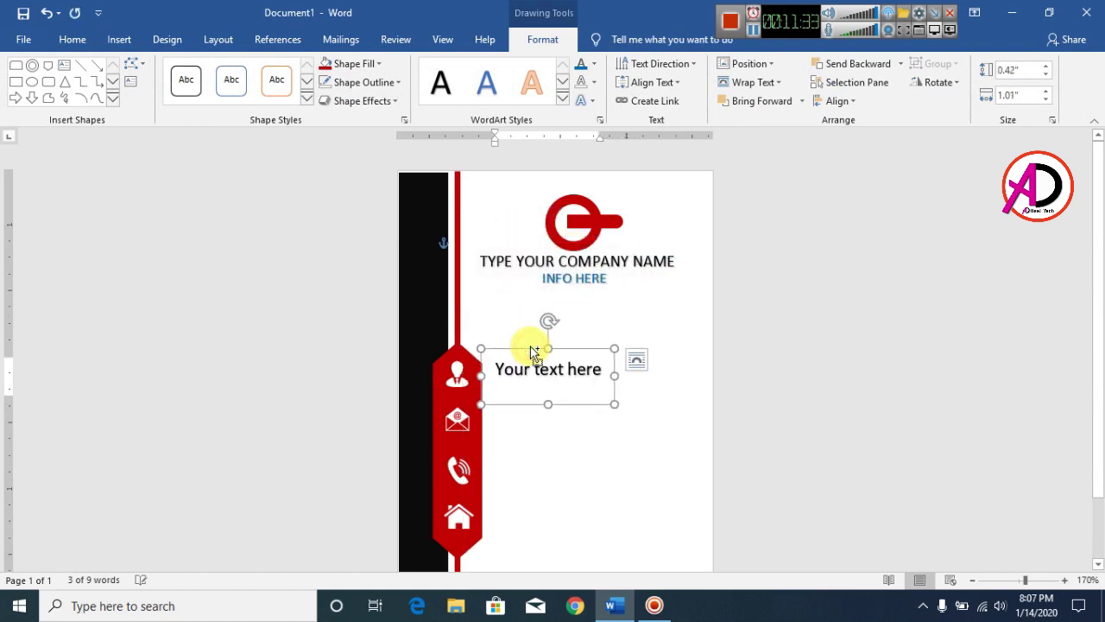
{"action": "double_click", "coordinate": [539, 382]}
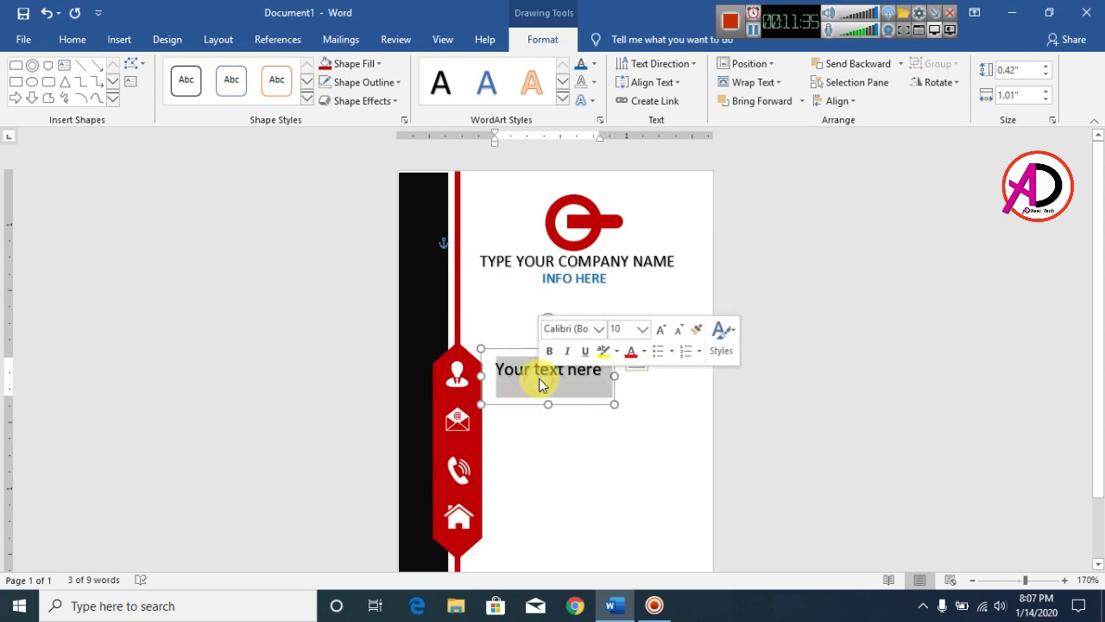
{"action": "key", "text": "Delete"}
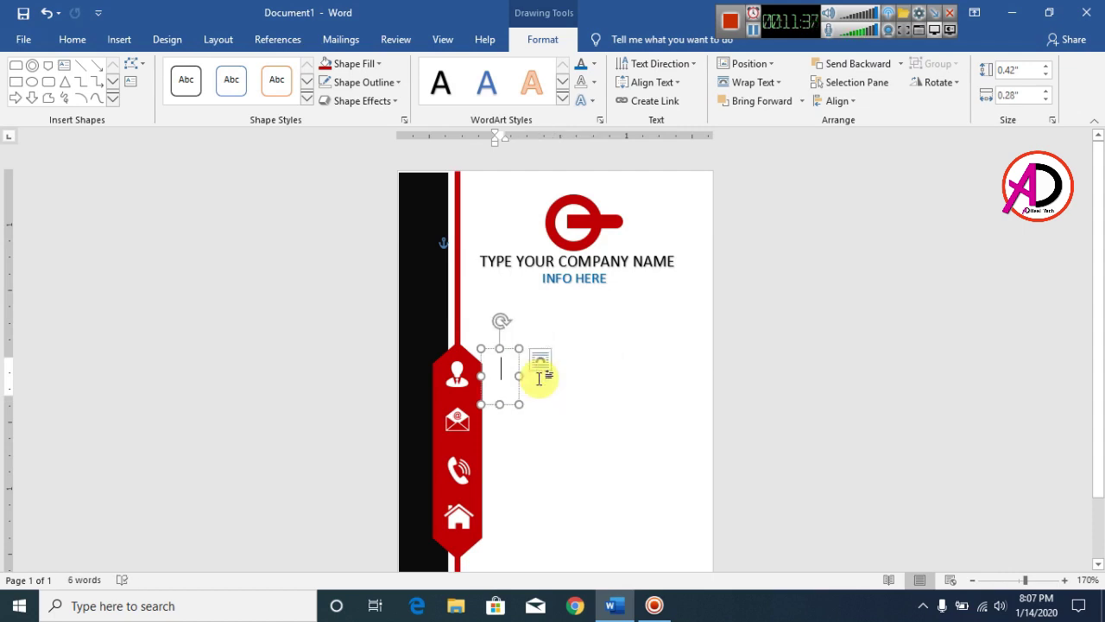
{"action": "type", "text": "j"}
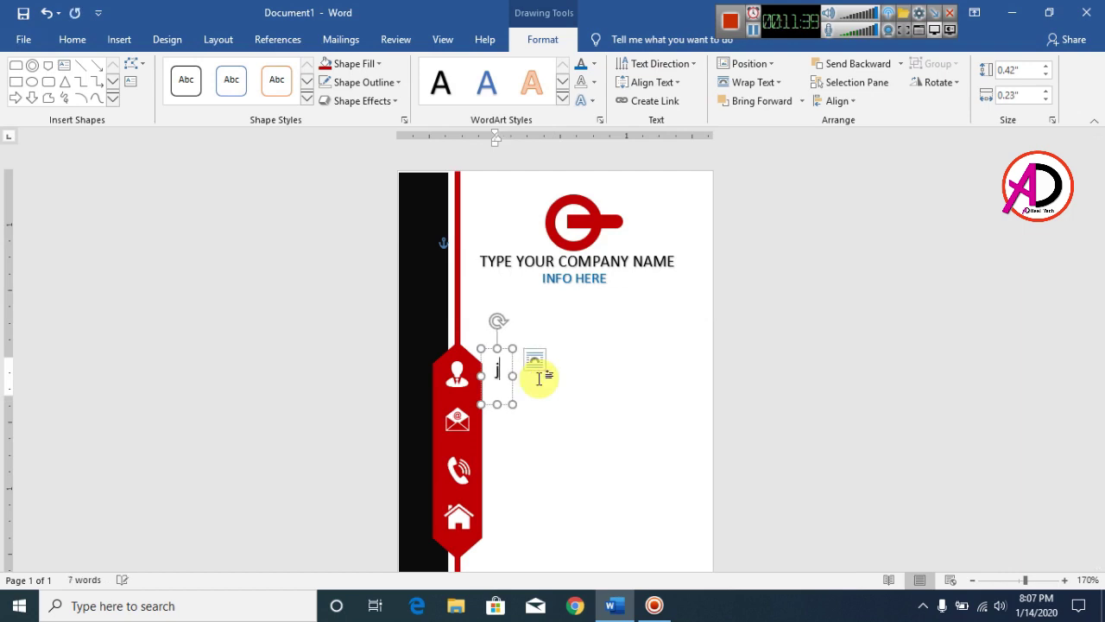
{"action": "type", "text": "HON SMITH"}
{"action": "key", "text": "Escape"}
{"action": "left_click_drag", "start_coordinate": [612, 397], "coordinate": [536, 388]}
{"action": "left_click", "coordinate": [417, 371]}
{"action": "scroll", "coordinate": [417, 302], "scroll_direction": "down", "scroll_amount": 1}
Duplicate the name box below it as GRAPHIC DESIGNER at font size 7
{"action": "left_click", "coordinate": [538, 293]}
{"action": "left_click_drag", "start_coordinate": [538, 294], "coordinate": [562, 349]}
{"action": "triple_click", "coordinate": [557, 328]}
{"action": "key", "text": "ctrl+c"}
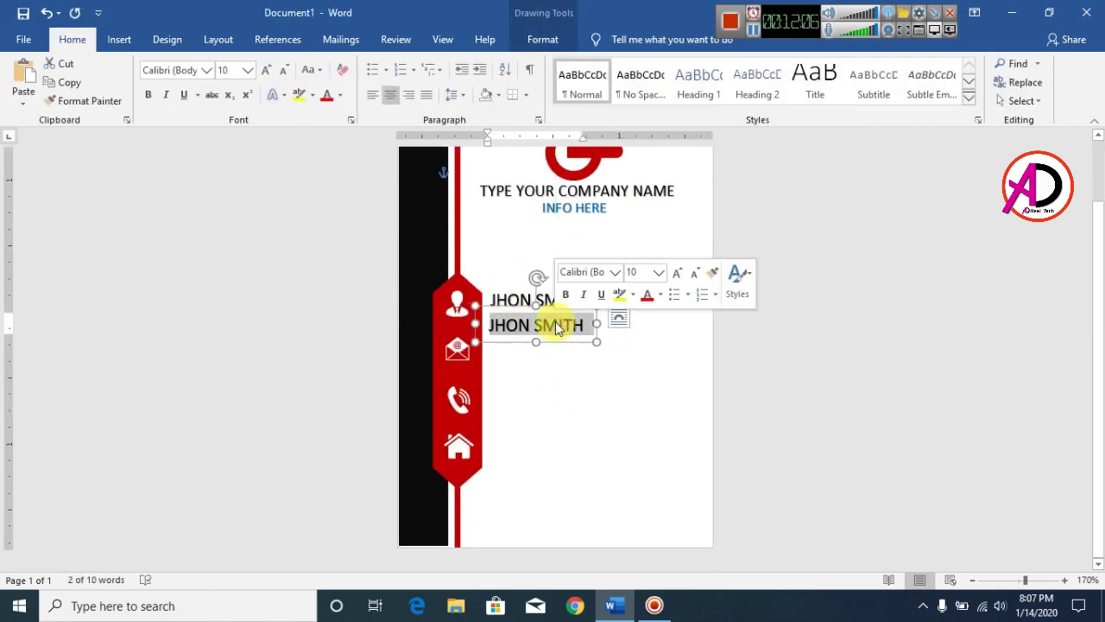
{"action": "type", "text": "GRAPHIC DESIGNER"}
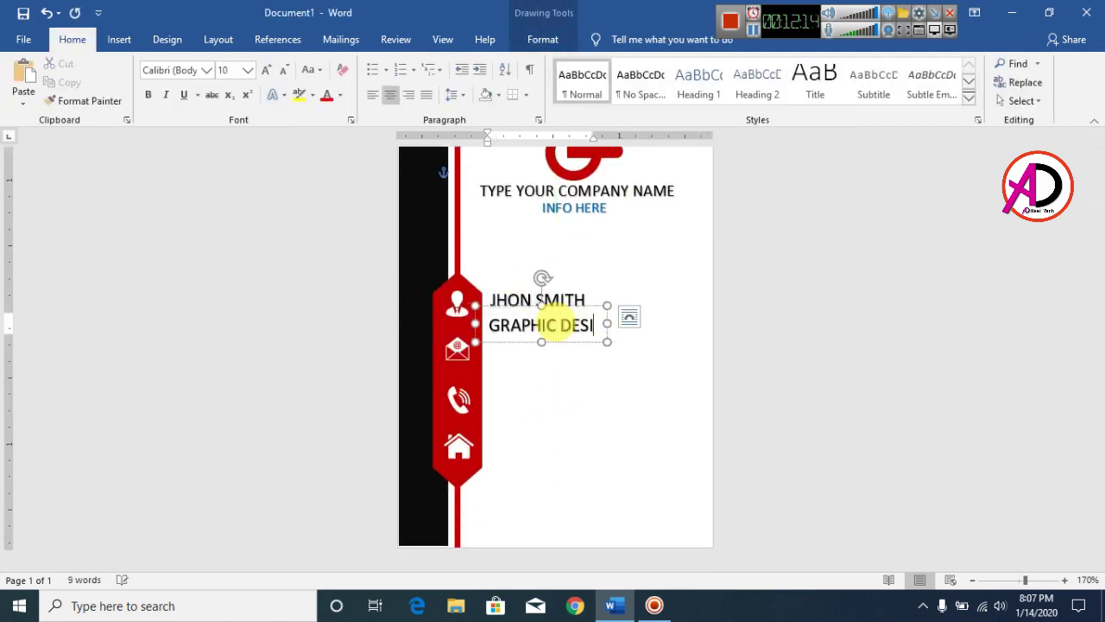
{"action": "triple_click", "coordinate": [529, 321]}
{"action": "key", "text": "ctrl+bracketleft"}
{"action": "key", "text": "ctrl+bracketleft"}
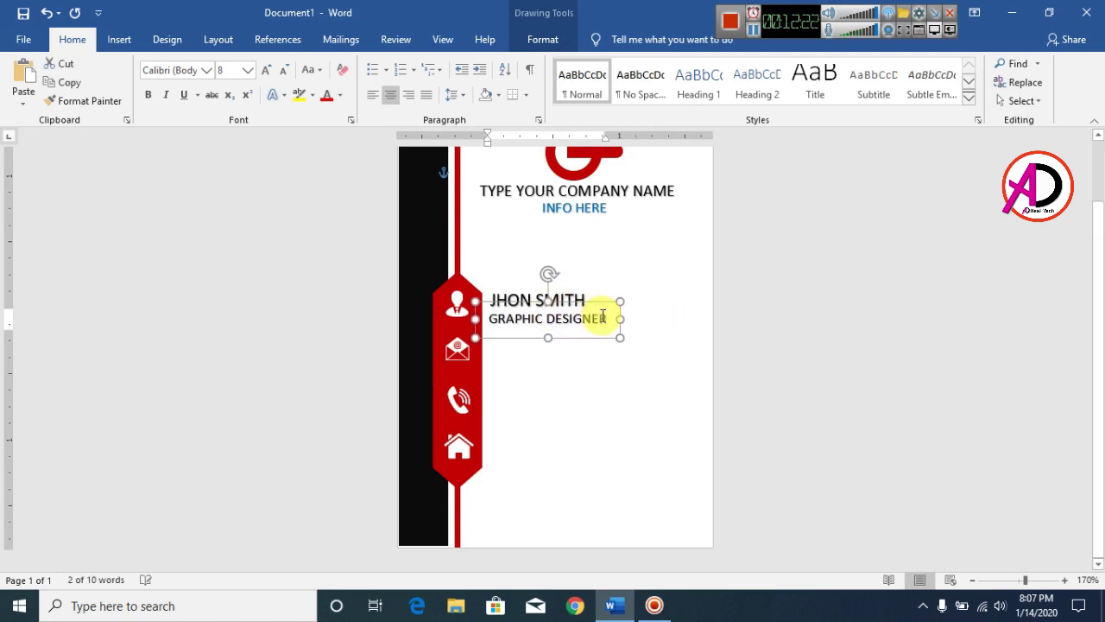
{"action": "triple_click", "coordinate": [581, 324]}
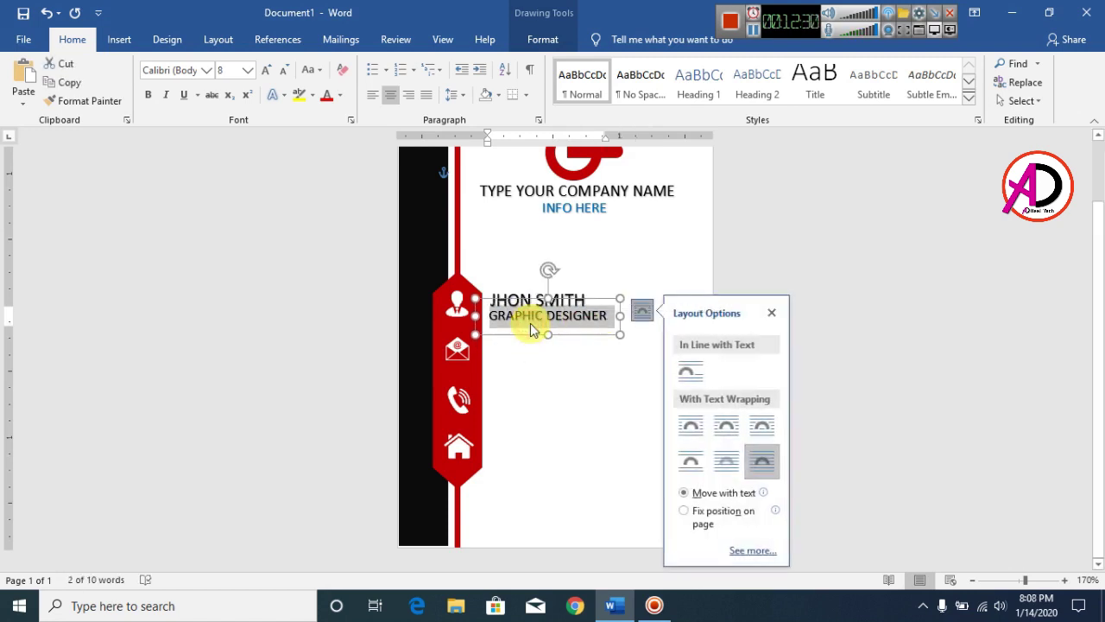
{"action": "key", "text": "ctrl+bracketleft"}
{"action": "left_click", "coordinate": [627, 309]}
{"action": "left_click", "coordinate": [627, 311]}
{"action": "left_click", "coordinate": [570, 373]}
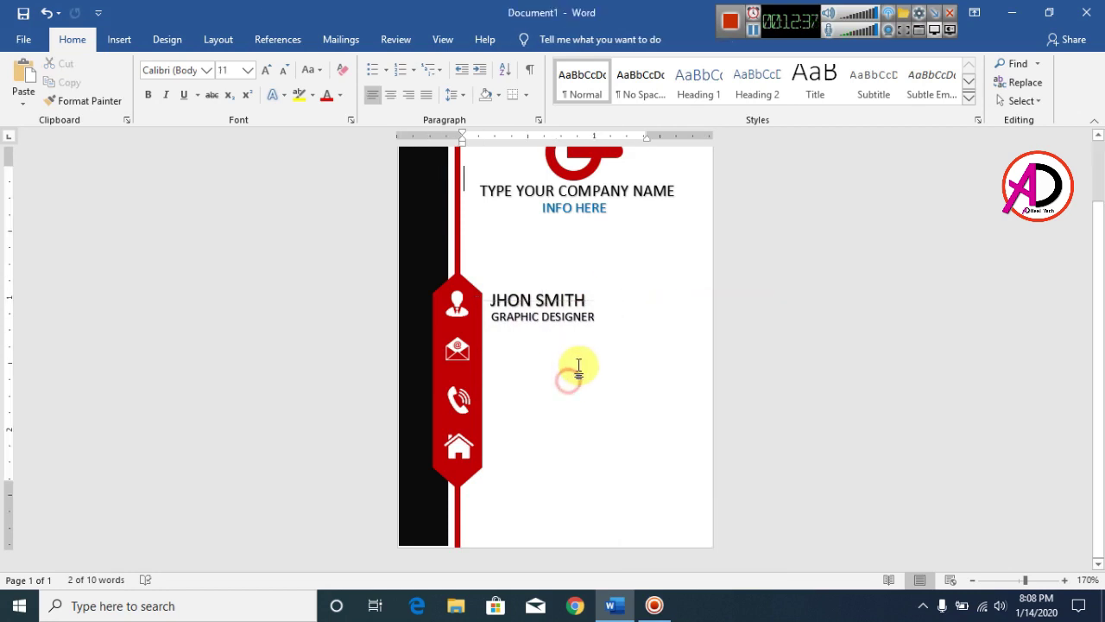
Draw a straight horizontal line under the GRAPHIC DESIGNER title
{"action": "left_click", "coordinate": [118, 39]}
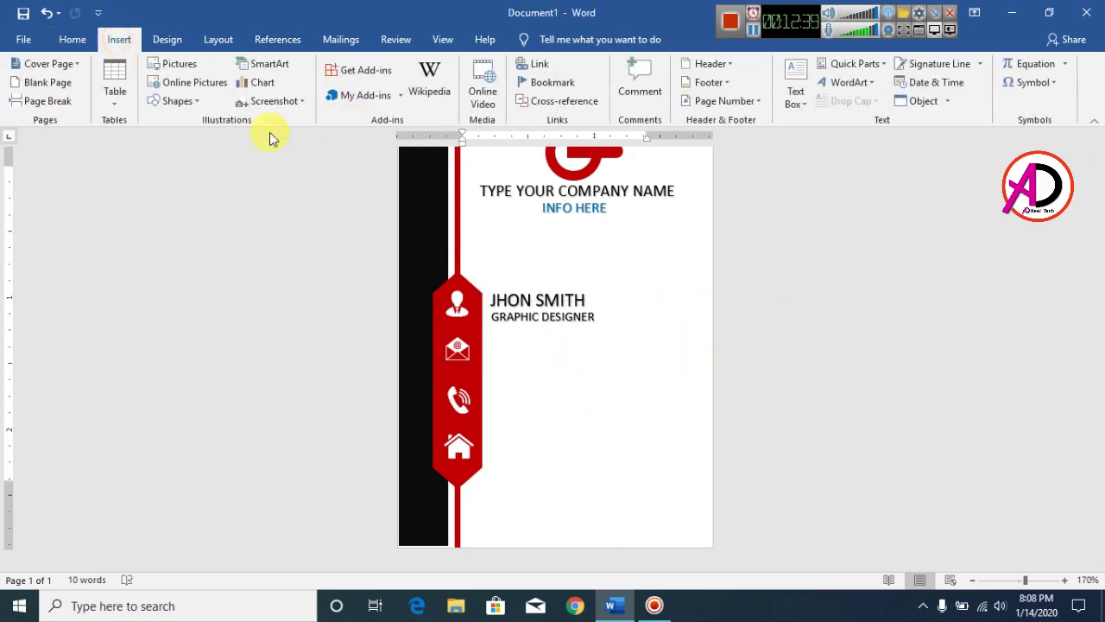
{"action": "left_click", "coordinate": [177, 101]}
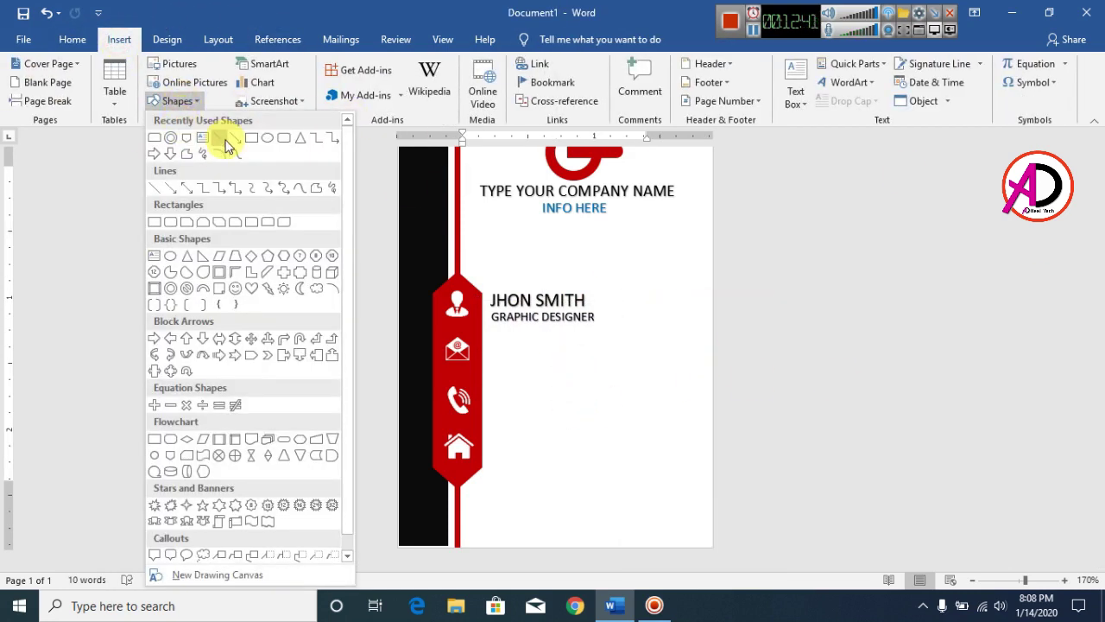
{"action": "left_click", "coordinate": [224, 141]}
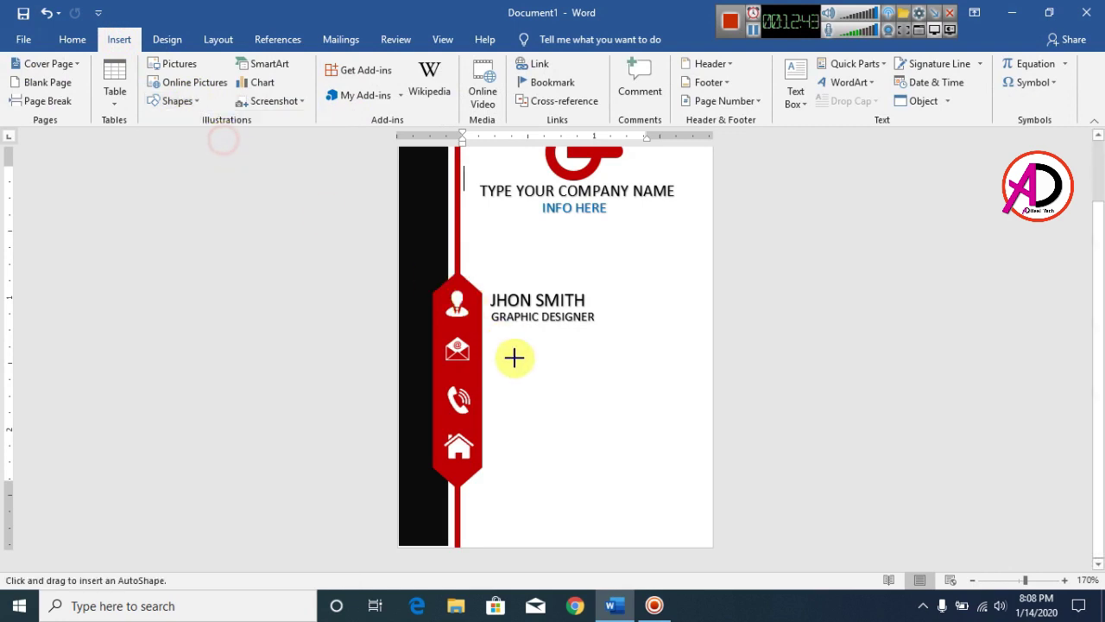
{"action": "left_click_drag", "start_coordinate": [490, 328], "coordinate": [695, 335]}
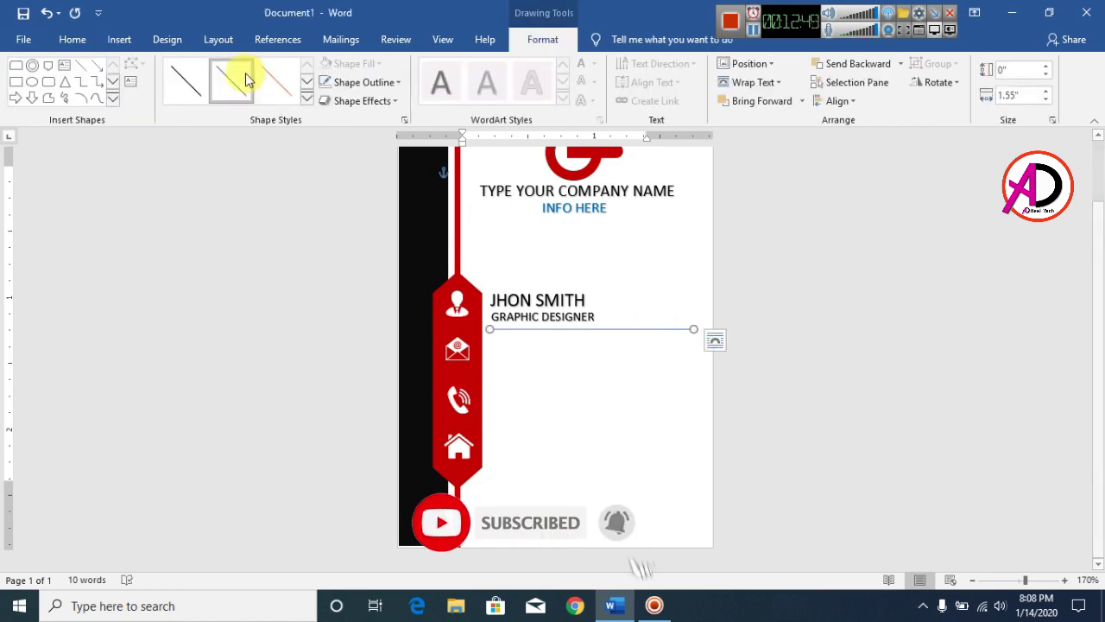
Make the divider line black with a 1 pt weight
{"action": "left_click", "coordinate": [350, 82]}
{"action": "left_click", "coordinate": [337, 123]}
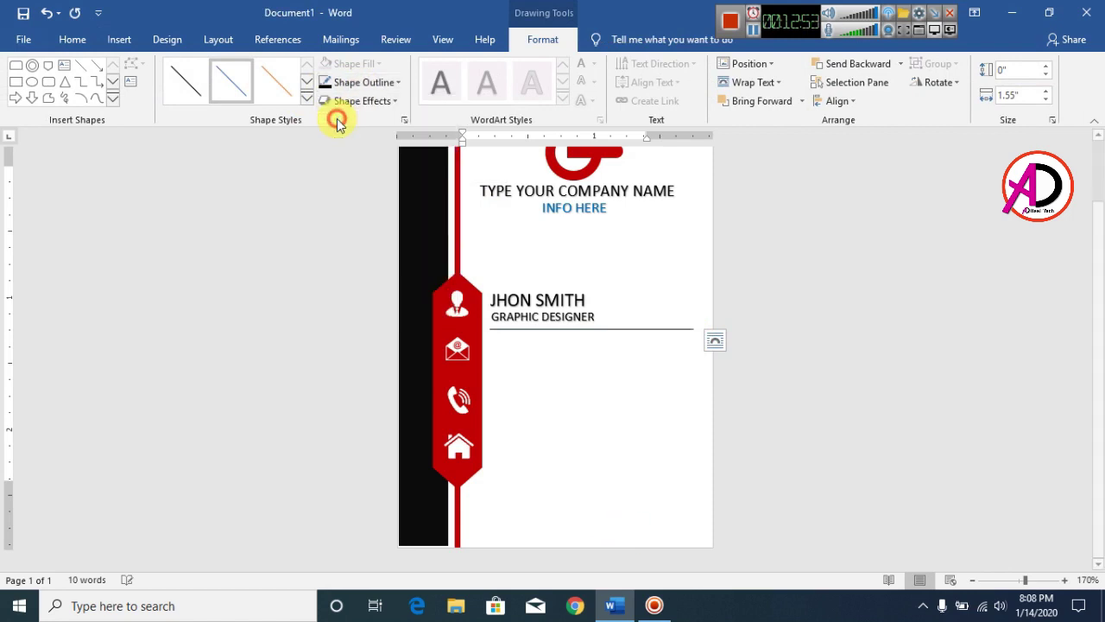
{"action": "left_click", "coordinate": [376, 89]}
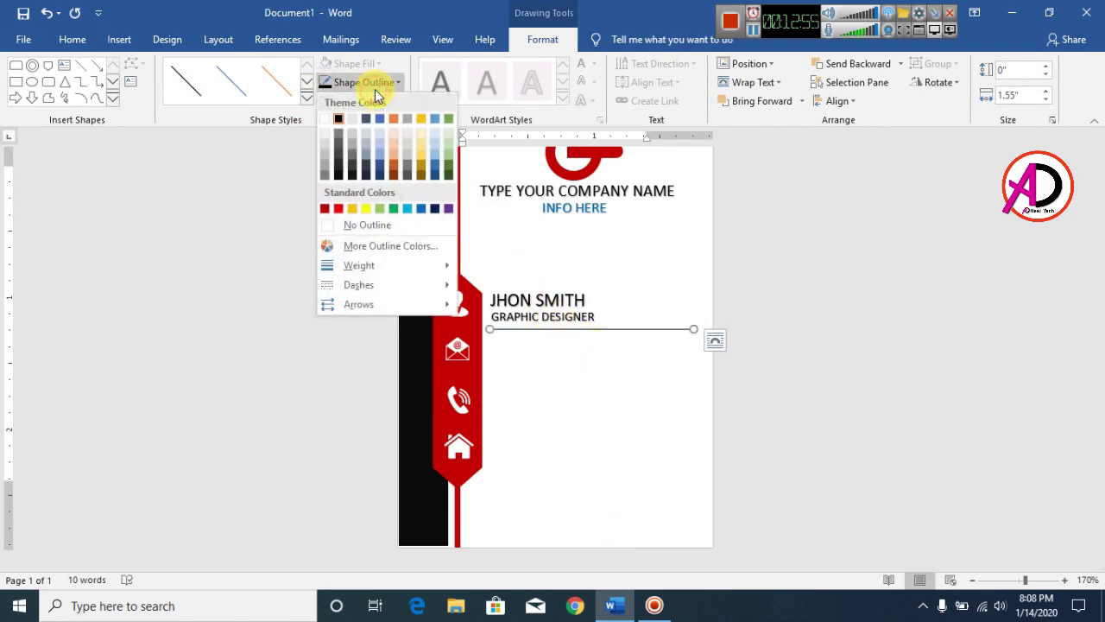
{"action": "left_click", "coordinate": [374, 269]}
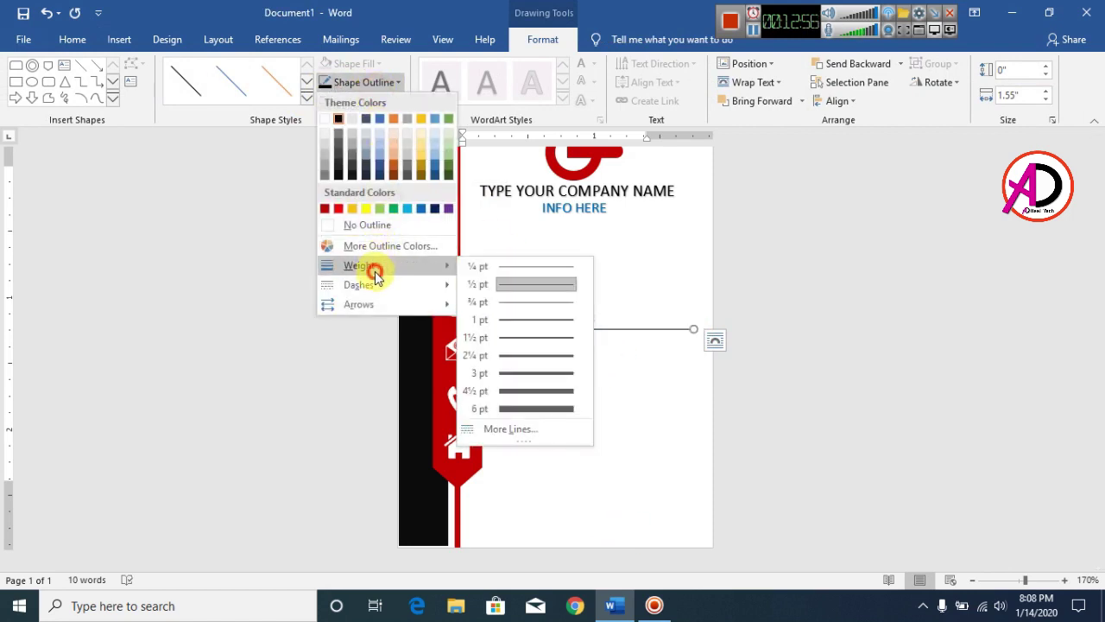
{"action": "left_click", "coordinate": [531, 321]}
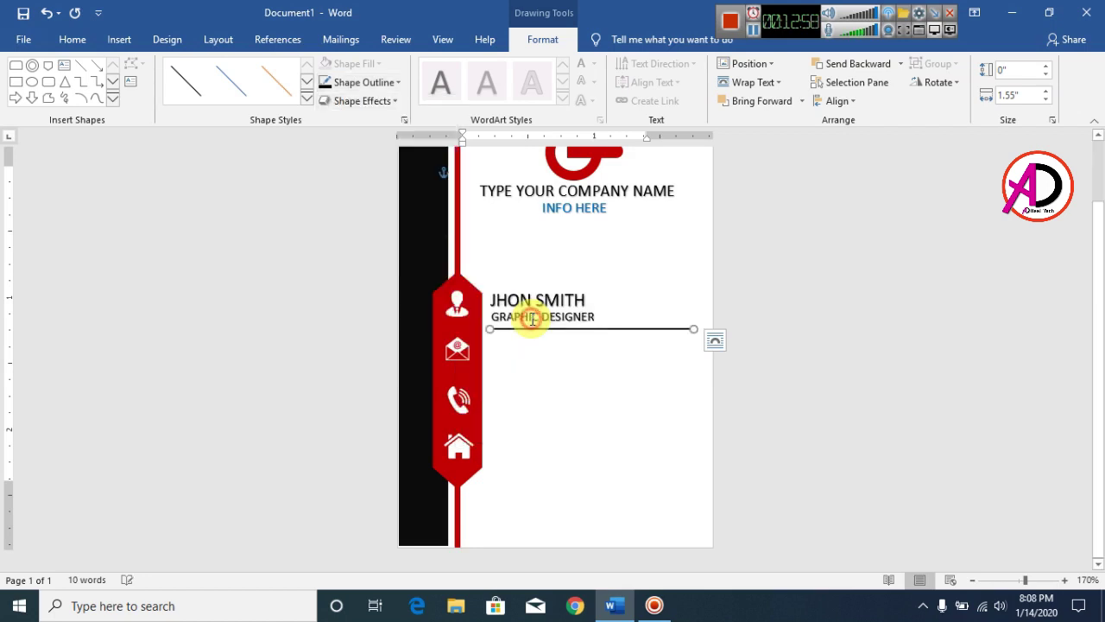
{"action": "left_click", "coordinate": [619, 368]}
{"action": "scroll", "coordinate": [629, 371], "scroll_direction": "up", "scroll_amount": 2}
{"action": "scroll", "coordinate": [617, 399], "scroll_direction": "down", "scroll_amount": 3}
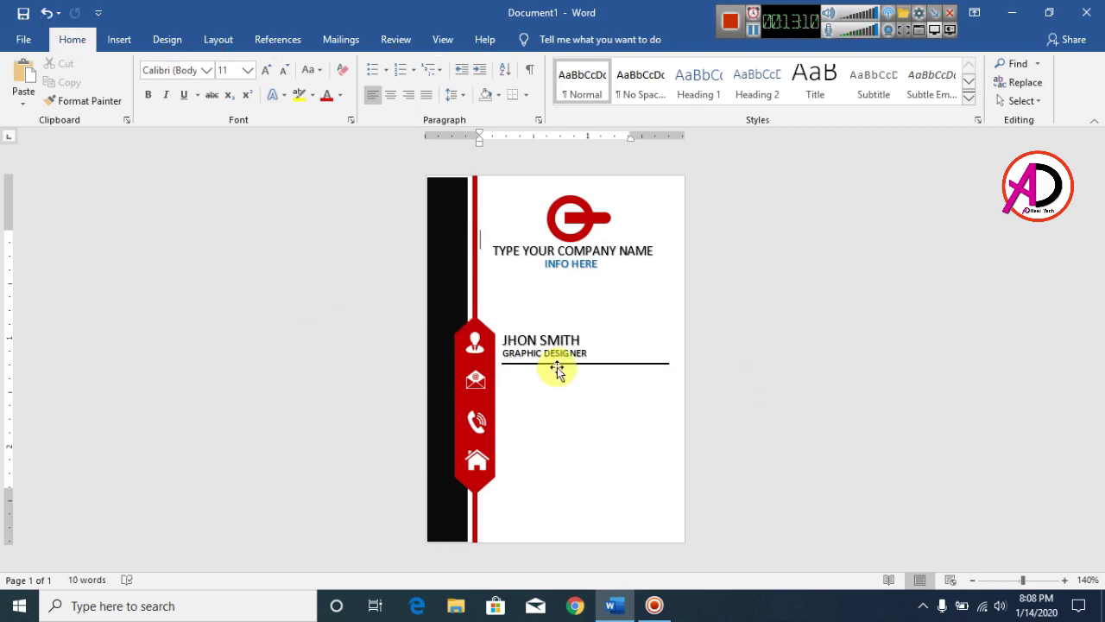
Add a WordArt text box beside the envelope icon containing the contact's e-mail address
{"action": "left_click", "coordinate": [119, 38]}
{"action": "left_click", "coordinate": [849, 83]}
{"action": "left_click", "coordinate": [836, 116]}
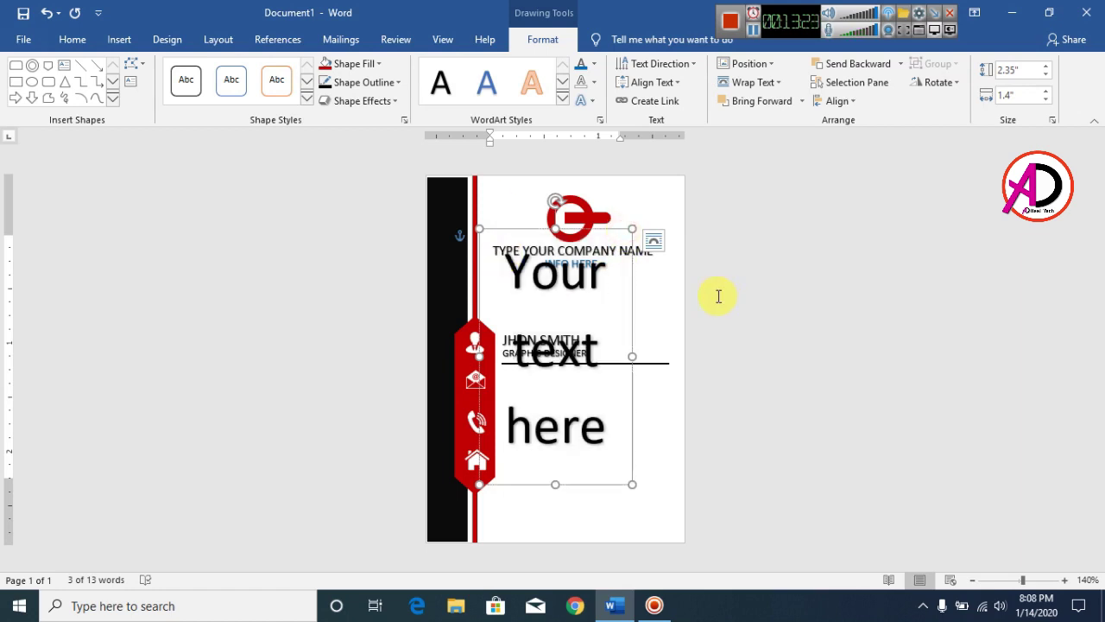
{"action": "key", "text": "ctrl+v"}
{"action": "left_click_drag", "start_coordinate": [567, 323], "coordinate": [577, 373]}
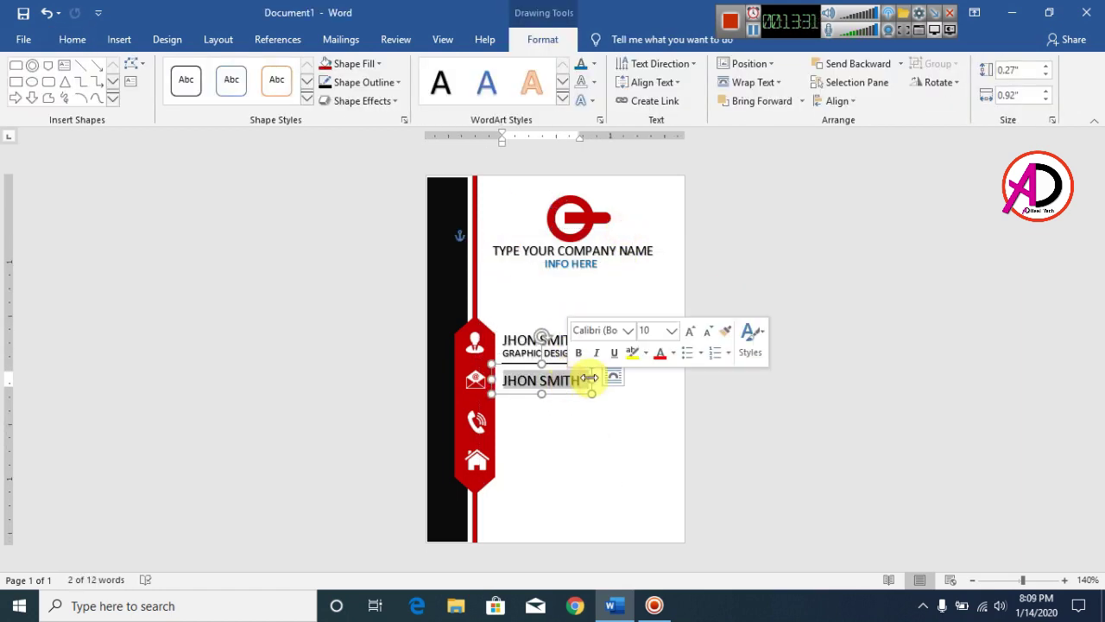
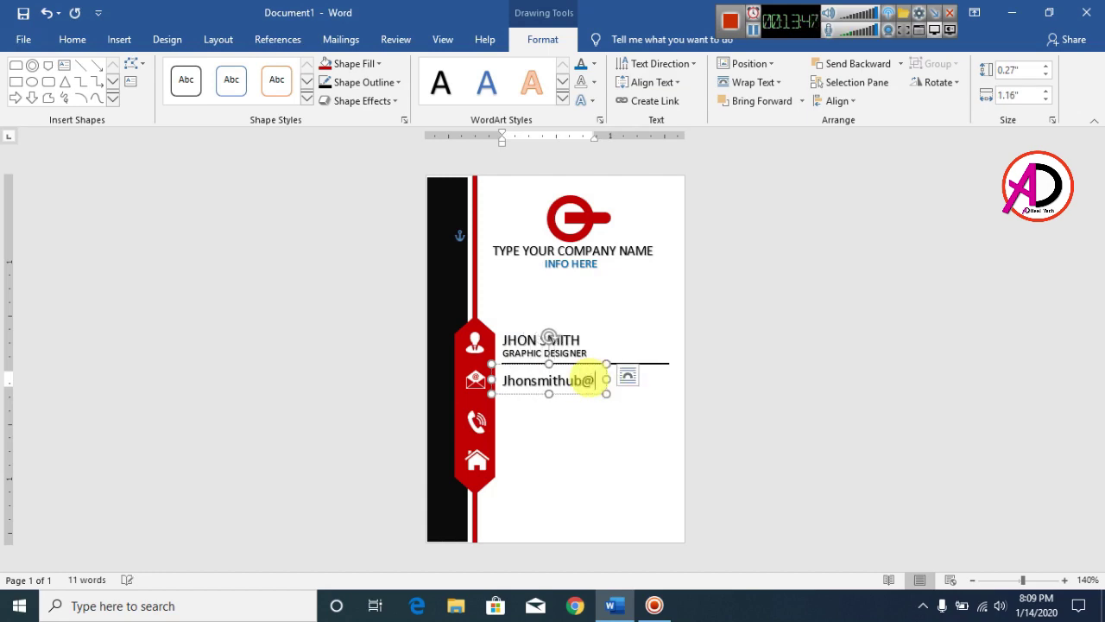
{"action": "key", "text": "Escape"}
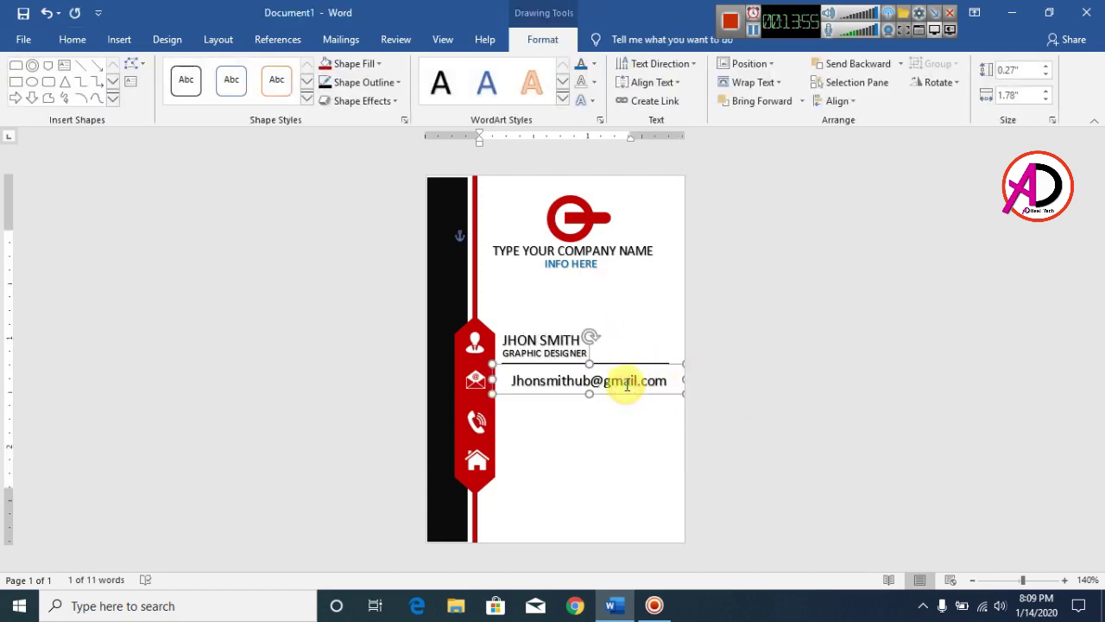
{"action": "left_click", "coordinate": [633, 420]}
Copy the divider line from under GRAPHIC DESIGNER to sit beneath the e-mail address
{"action": "scroll", "coordinate": [644, 392], "scroll_direction": "up", "scroll_amount": 10, "text": "ctrl"}
{"action": "left_click", "coordinate": [708, 229]}
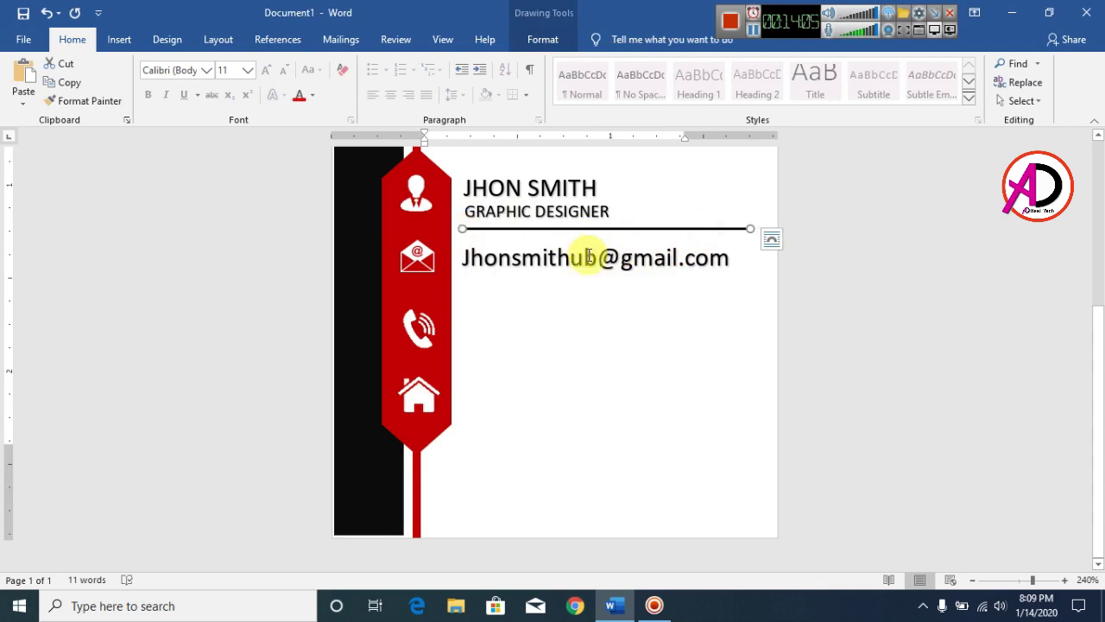
{"action": "left_click_drag", "start_coordinate": [765, 261], "coordinate": [732, 278]}
{"action": "left_click", "coordinate": [782, 337]}
{"action": "scroll", "coordinate": [701, 374], "scroll_direction": "up", "scroll_amount": 3}
{"action": "scroll", "coordinate": [555, 350], "scroll_direction": "down", "scroll_amount": 3}
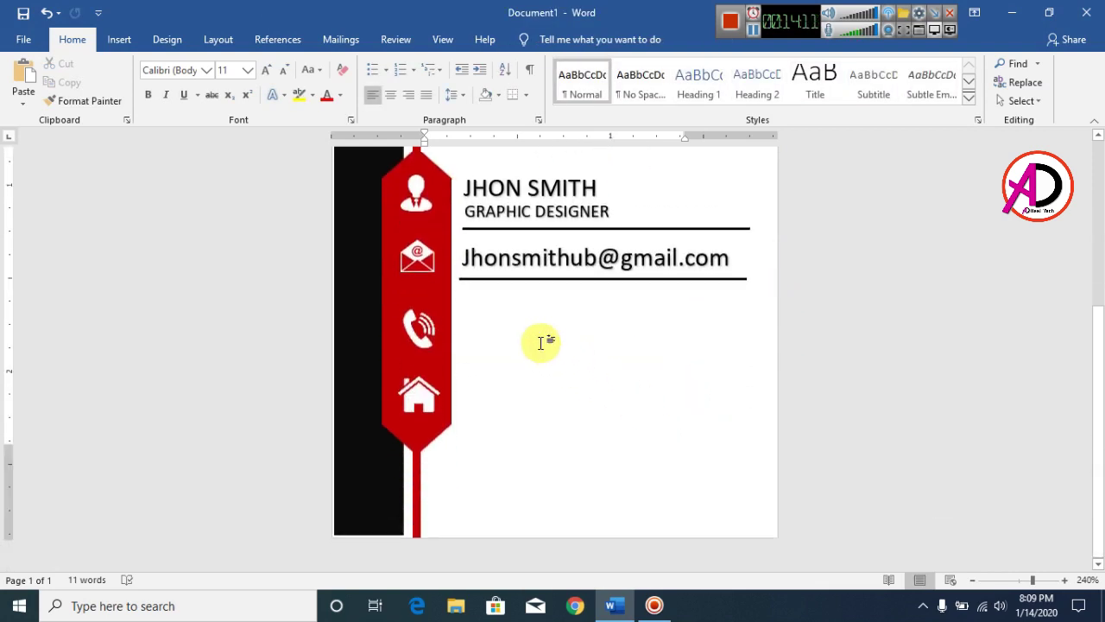
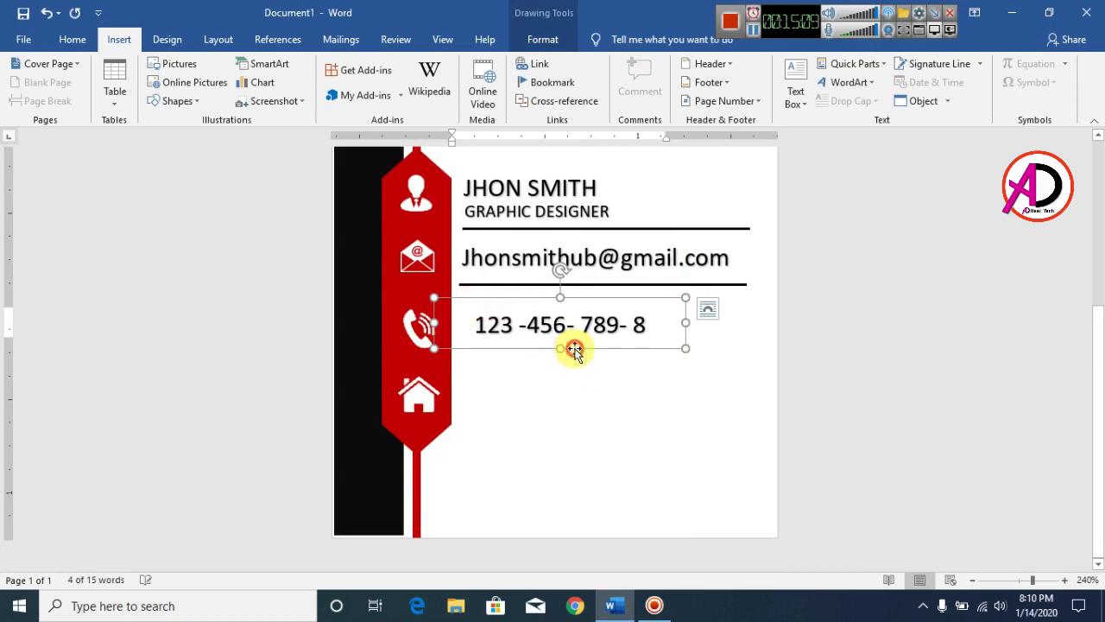
Widen the phone number box and line it up with the email text
{"action": "left_click_drag", "start_coordinate": [672, 324], "coordinate": [711, 324]}
{"action": "left_click_drag", "start_coordinate": [631, 352], "coordinate": [569, 352]}
{"action": "left_click", "coordinate": [573, 390]}
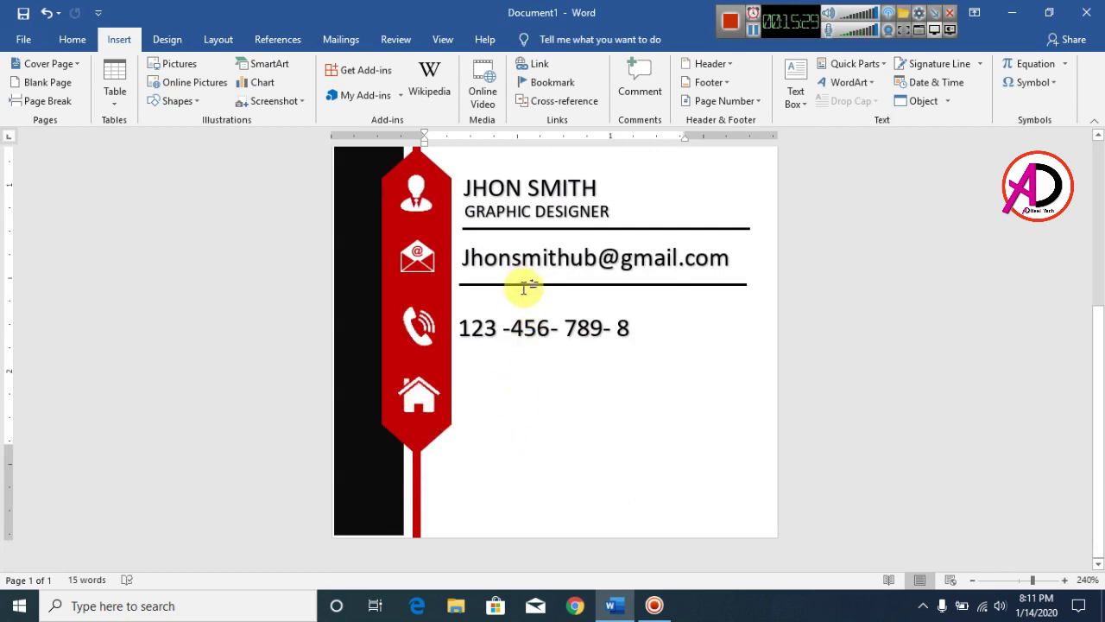
Copy the email underline and place the copy beneath the phone number
{"action": "left_click", "coordinate": [524, 285]}
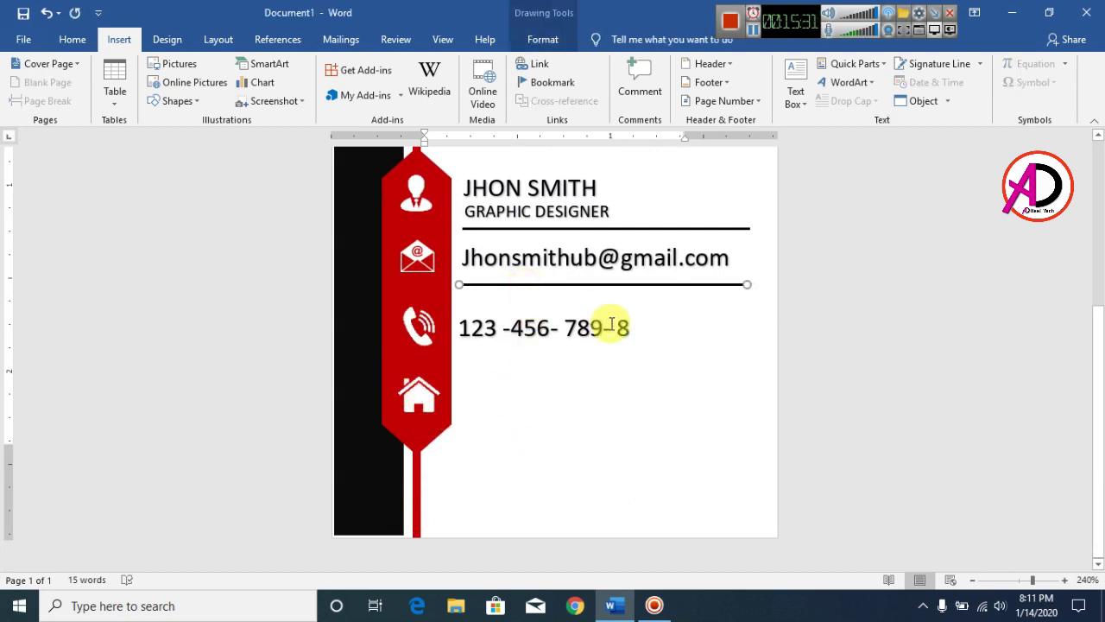
{"action": "key", "text": "ctrl+c"}
{"action": "key", "text": "ctrl+v"}
{"action": "left_click_drag", "start_coordinate": [671, 318], "coordinate": [635, 359]}
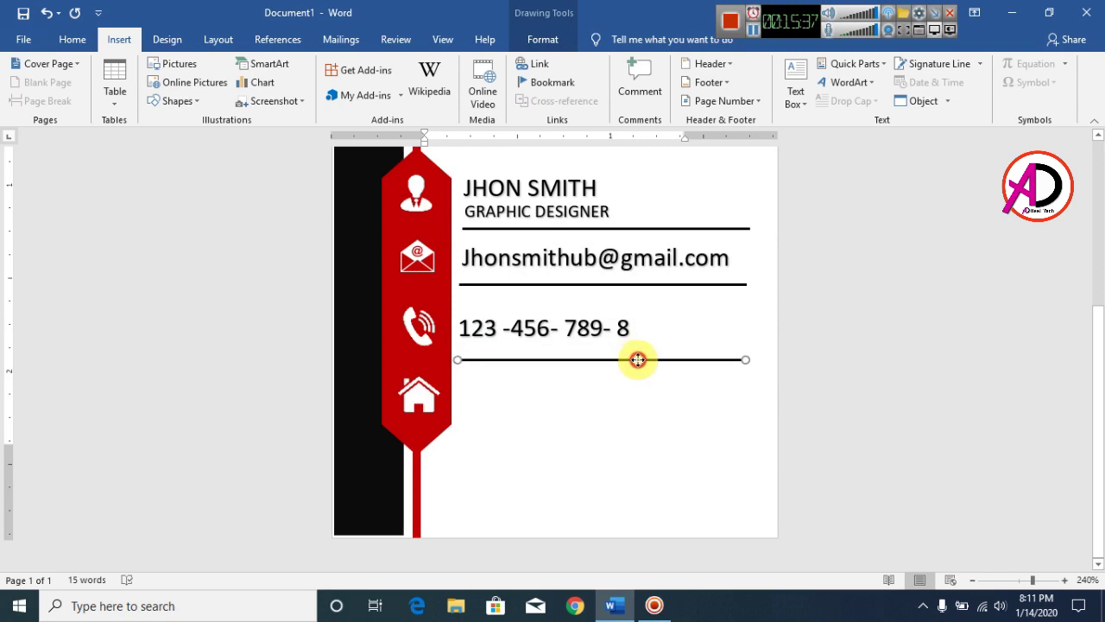
{"action": "left_click_drag", "start_coordinate": [640, 359], "coordinate": [640, 359]}
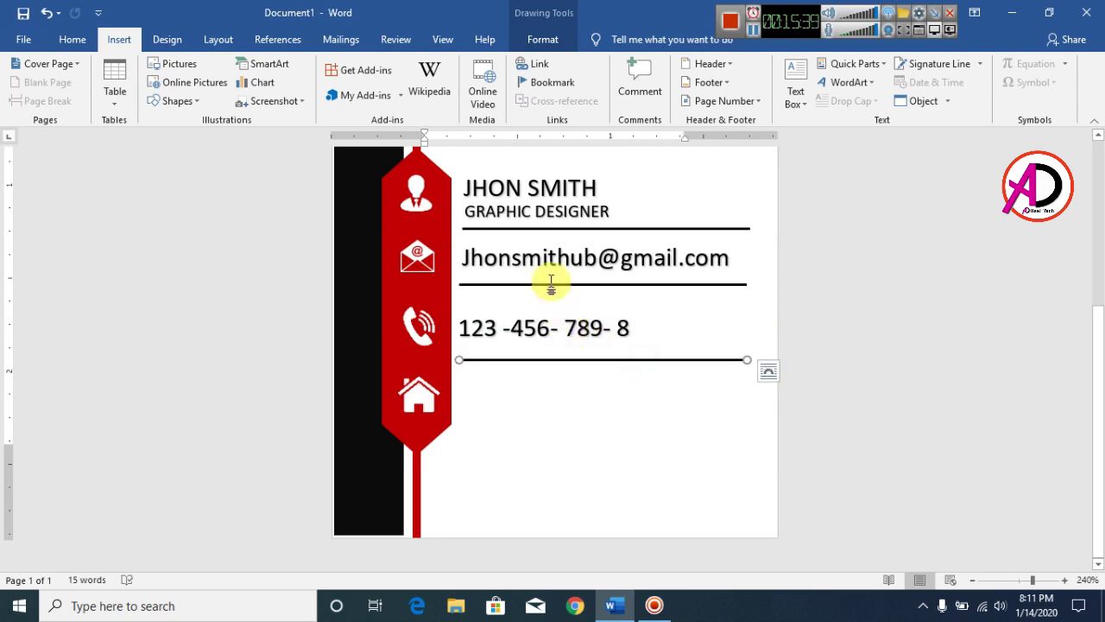
Nudge the phone number text box and the phone icon upward
{"action": "left_click", "coordinate": [535, 328]}
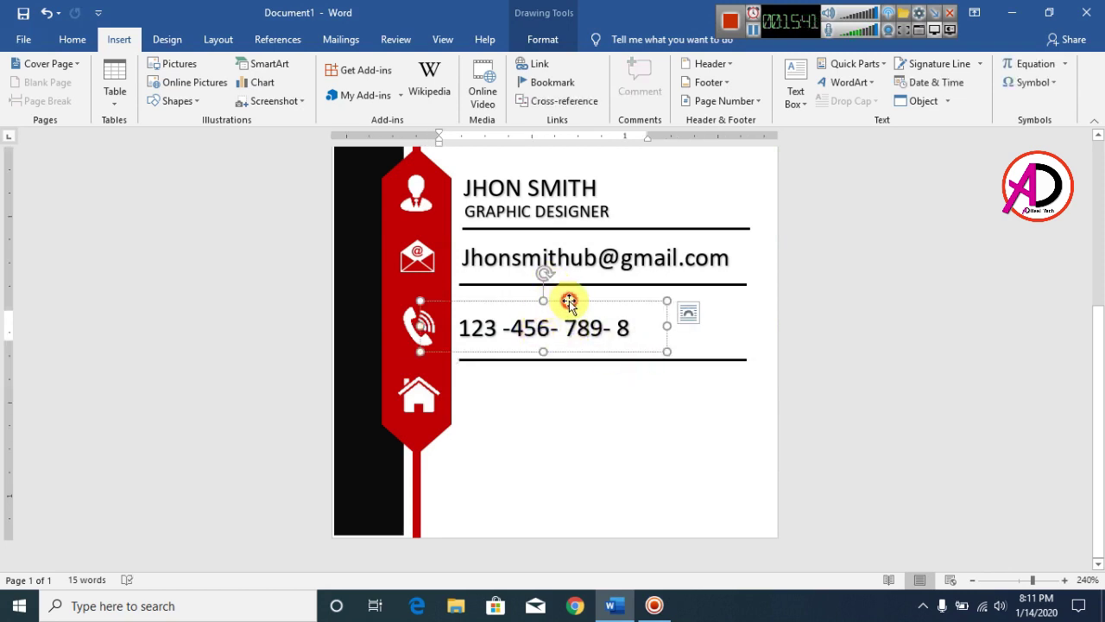
{"action": "left_click", "coordinate": [568, 301]}
{"action": "key", "text": "Up"}
{"action": "key", "text": "Up"}
{"action": "key", "text": "Up"}
{"action": "key", "text": "Up"}
{"action": "key", "text": "Up"}
{"action": "key", "text": "Up"}
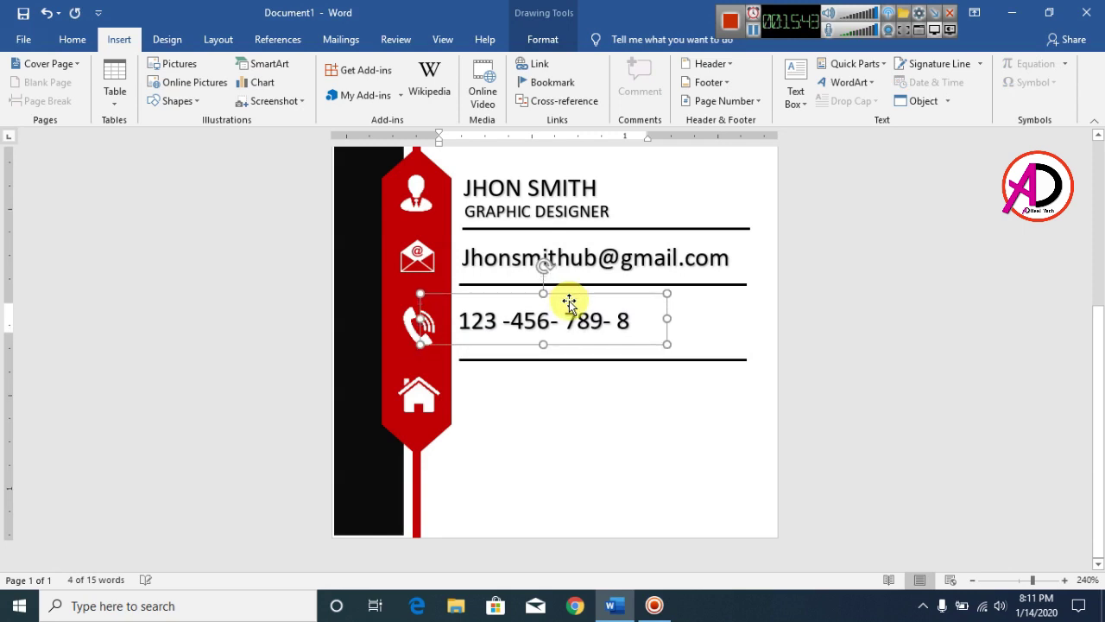
{"action": "key", "text": "Up"}
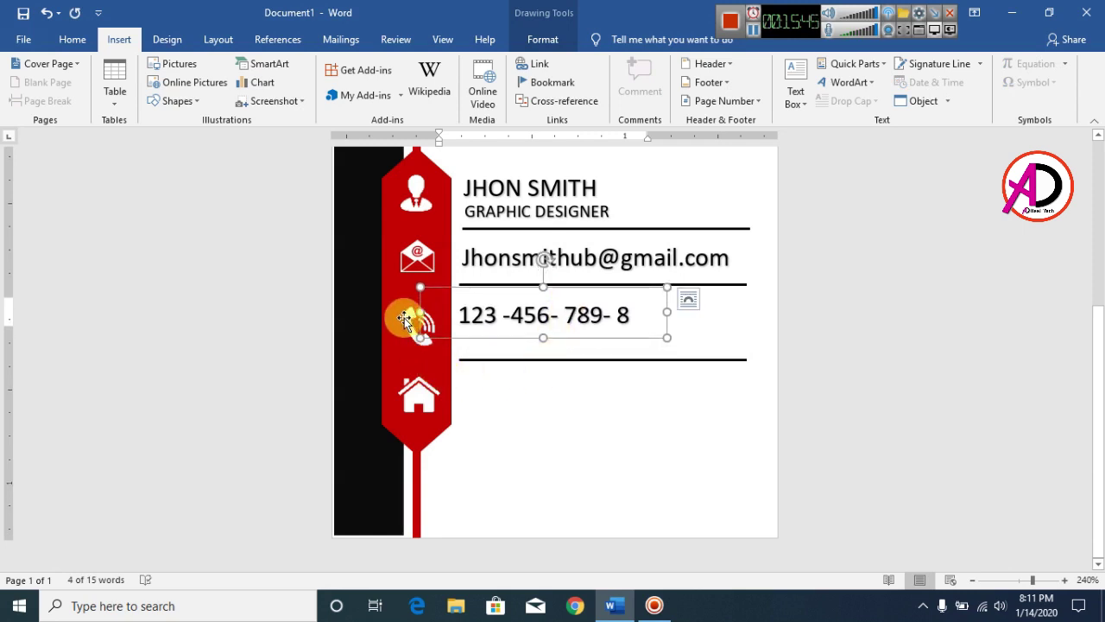
{"action": "left_click", "coordinate": [405, 319]}
{"action": "key", "text": "Up"}
{"action": "key", "text": "Up"}
{"action": "key", "text": "Up"}
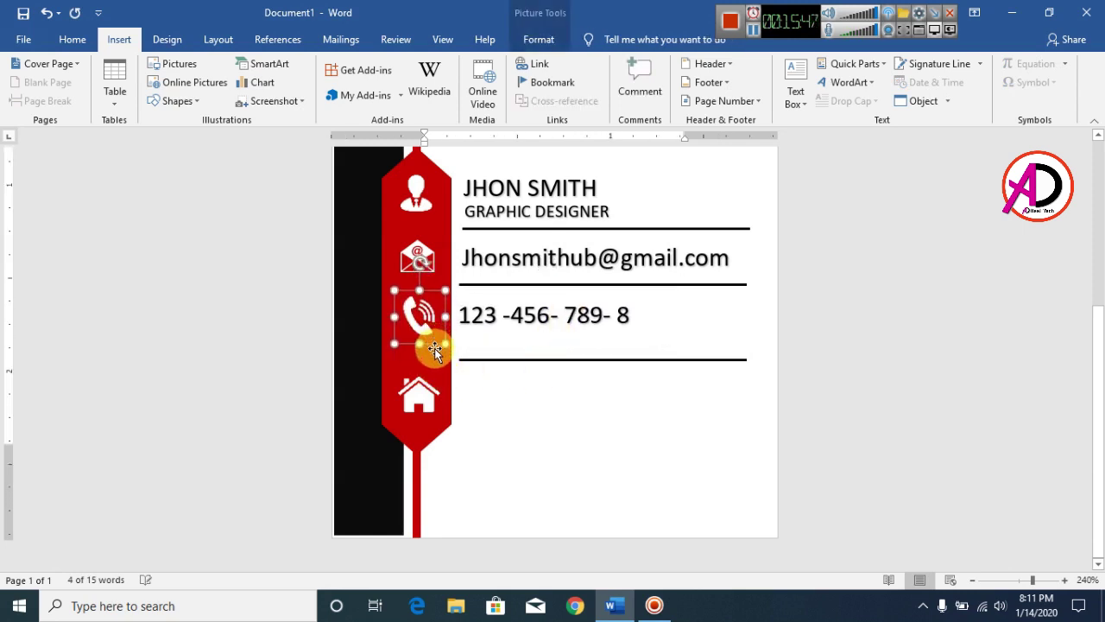
Raise the house icon and fine-tune the new line just below the phone number
{"action": "left_click", "coordinate": [406, 396]}
{"action": "key", "text": "Up"}
{"action": "key", "text": "Up"}
{"action": "key", "text": "Up"}
{"action": "key", "text": "Up"}
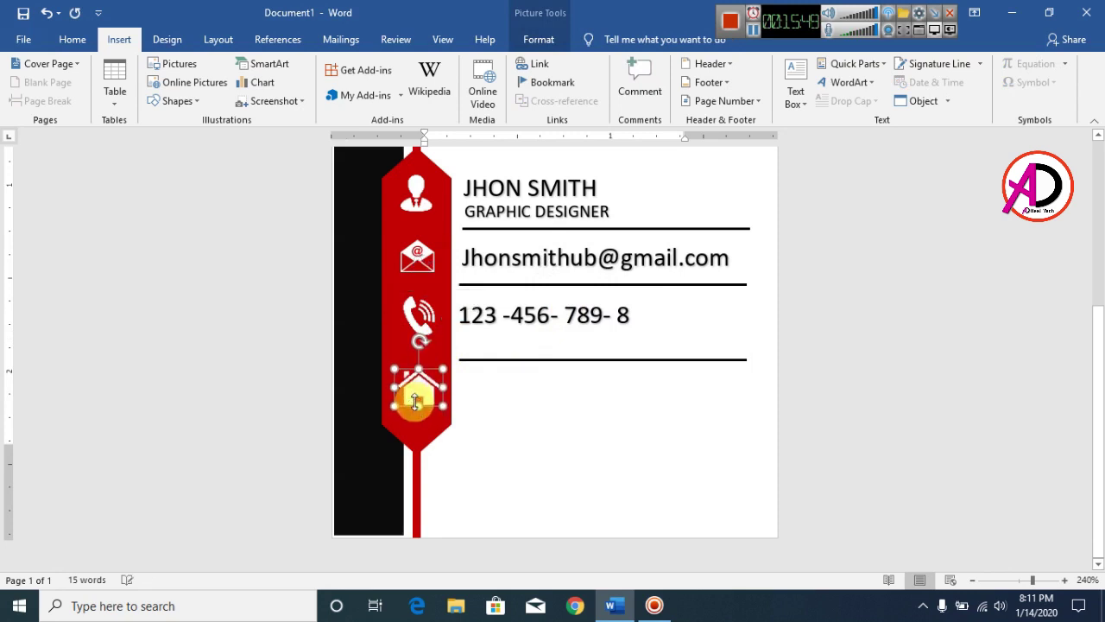
{"action": "key", "text": "Up"}
{"action": "key", "text": "Up"}
{"action": "key", "text": "Up"}
{"action": "key", "text": "Up"}
{"action": "key", "text": "Up"}
{"action": "key", "text": "Up"}
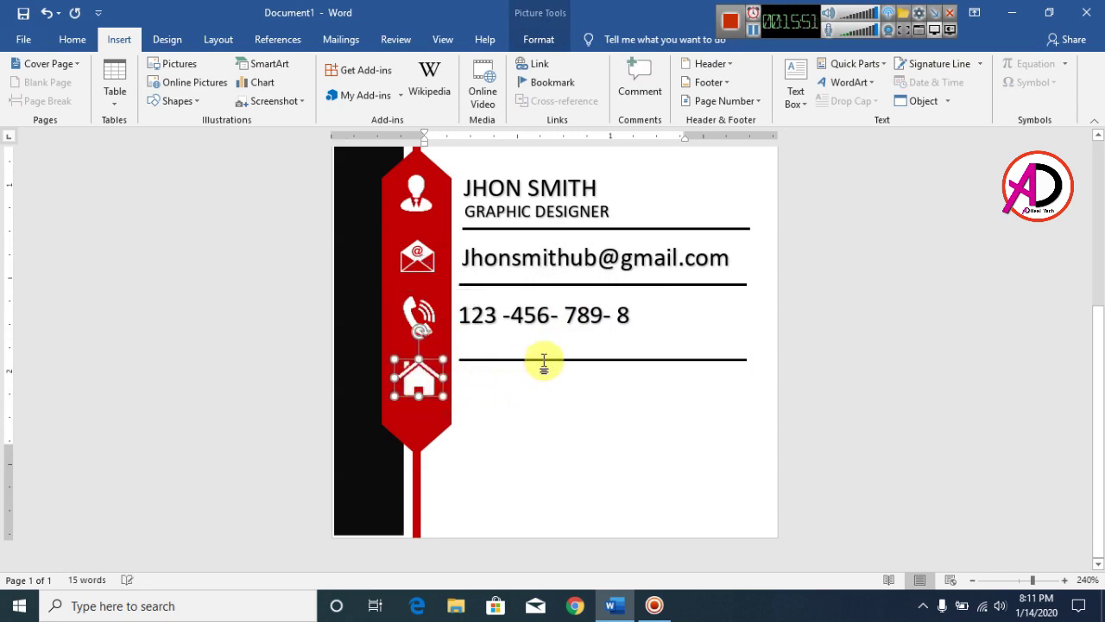
{"action": "key", "text": "Up"}
{"action": "key", "text": "Up"}
{"action": "left_click", "coordinate": [544, 361]}
{"action": "key", "text": "Up"}
{"action": "key", "text": "Up"}
{"action": "key", "text": "Up"}
{"action": "key", "text": "Up"}
{"action": "key", "text": "Up"}
{"action": "key", "text": "Up"}
{"action": "key", "text": "Up"}
{"action": "key", "text": "Up"}
{"action": "key", "text": "Up"}
{"action": "key", "text": "Up"}
{"action": "key", "text": "Up"}
{"action": "key", "text": "Up"}
{"action": "key", "text": "Up"}
{"action": "key", "text": "Up"}
{"action": "key", "text": "Up"}
{"action": "key", "text": "Up"}
{"action": "key", "text": "Up"}
{"action": "key", "text": "Up"}
{"action": "key", "text": "Up"}
{"action": "key", "text": "Up"}
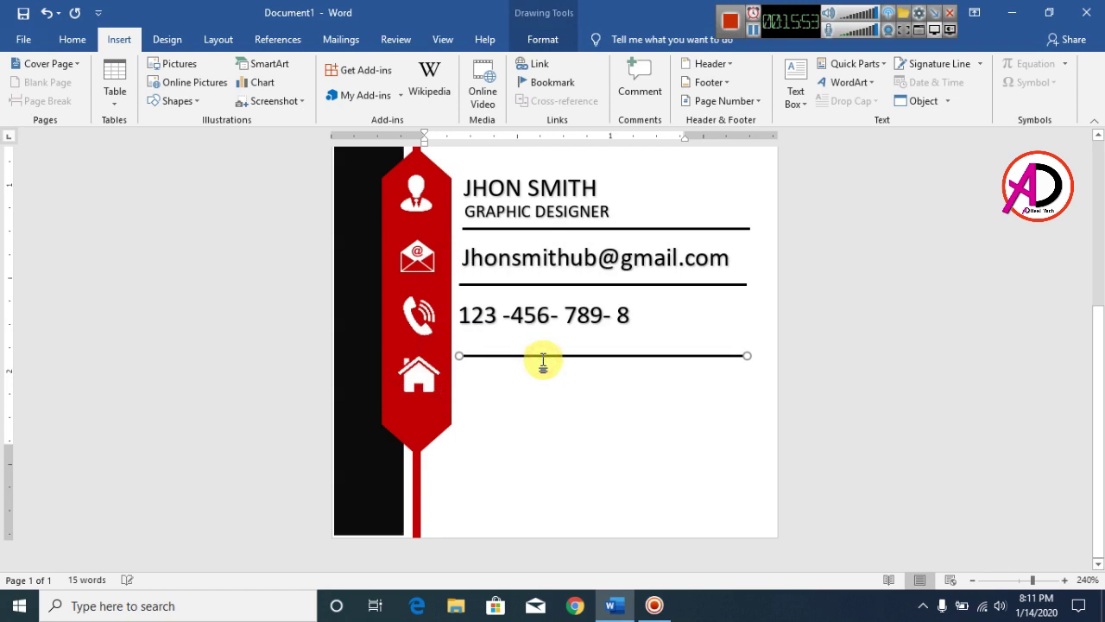
{"action": "key", "text": "Down"}
{"action": "key", "text": "Down"}
{"action": "key", "text": "Down"}
{"action": "key", "text": "Down"}
{"action": "key", "text": "Down"}
{"action": "key", "text": "Down"}
{"action": "key", "text": "Down"}
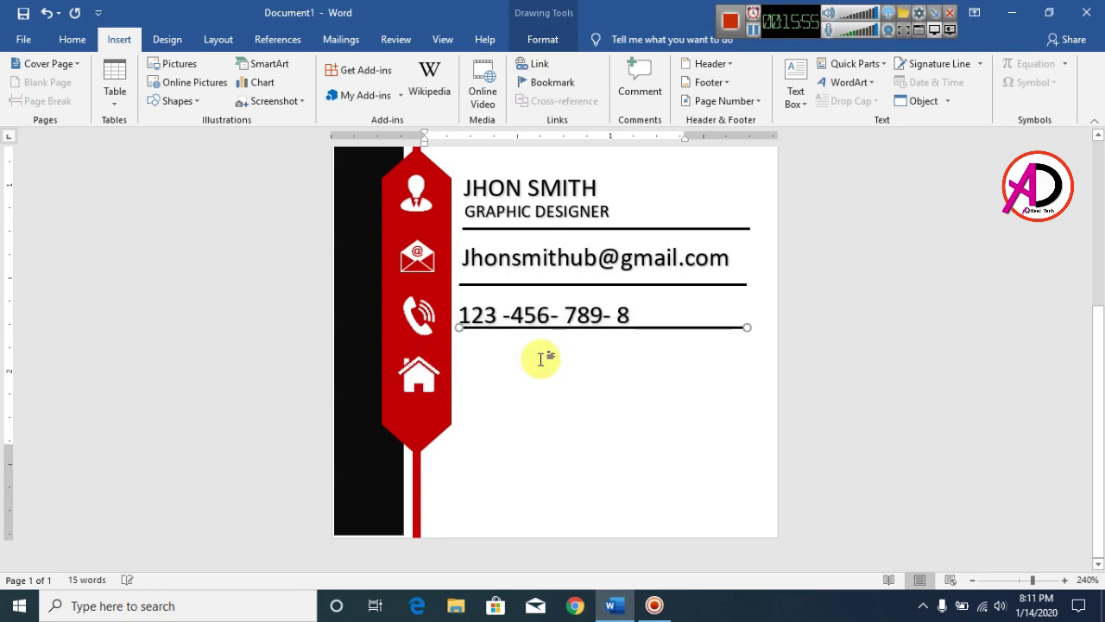
{"action": "left_click", "coordinate": [538, 382]}
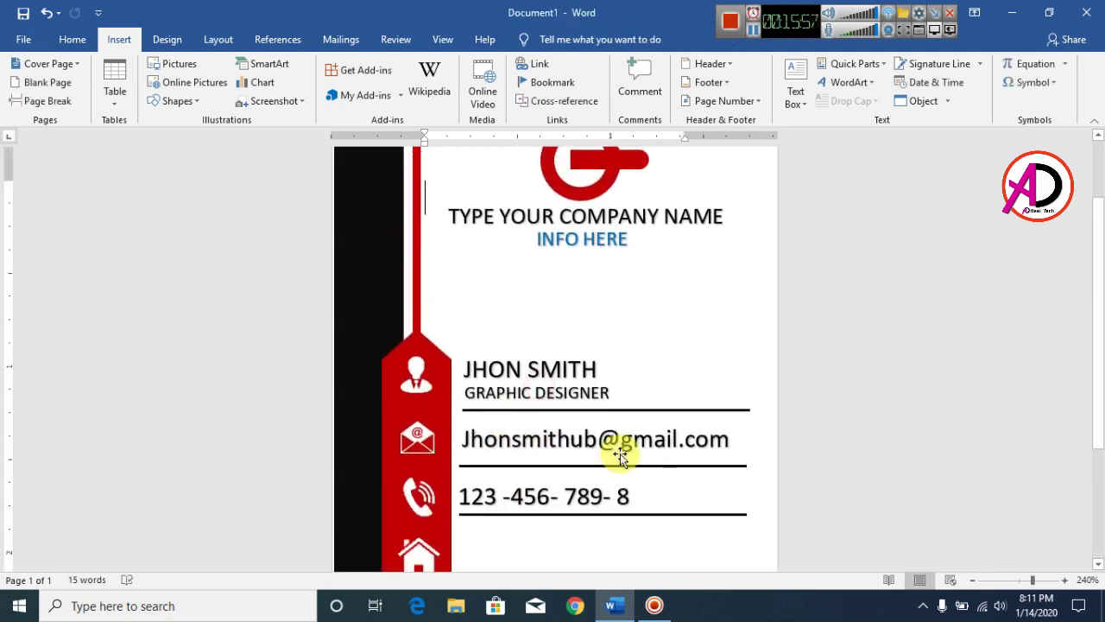
{"action": "scroll", "coordinate": [687, 517], "scroll_direction": "down", "scroll_amount": 3}
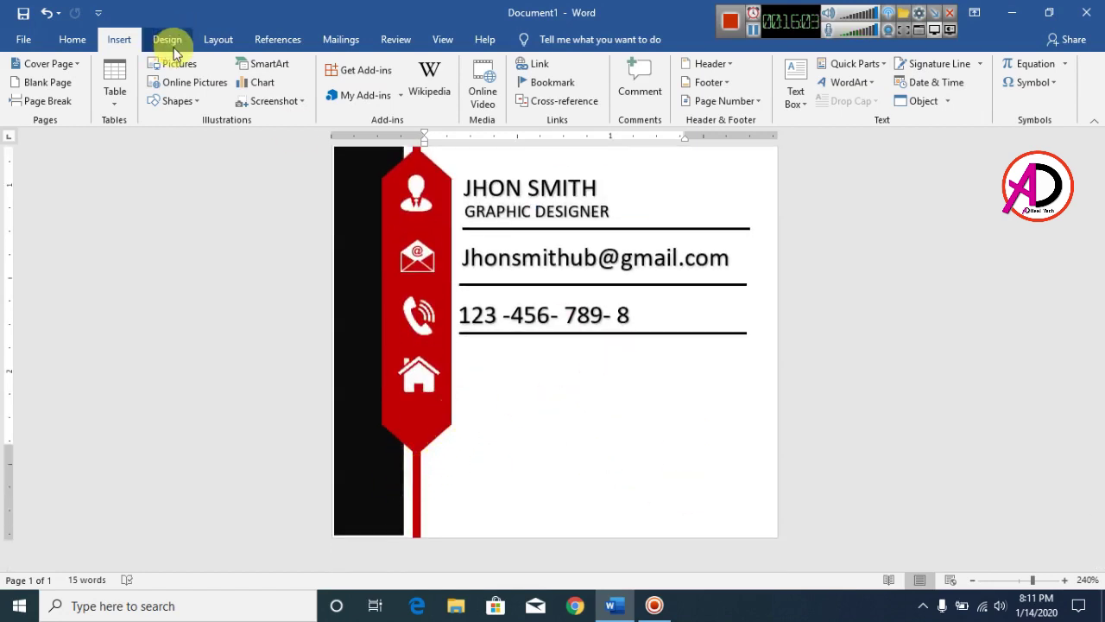
Copy the phone box beside the house icon, enter 'TYPE YOUR ADDRSS', and widen it
{"action": "left_click", "coordinate": [669, 300]}
{"action": "left_click_drag", "start_coordinate": [671, 310], "coordinate": [626, 349]}
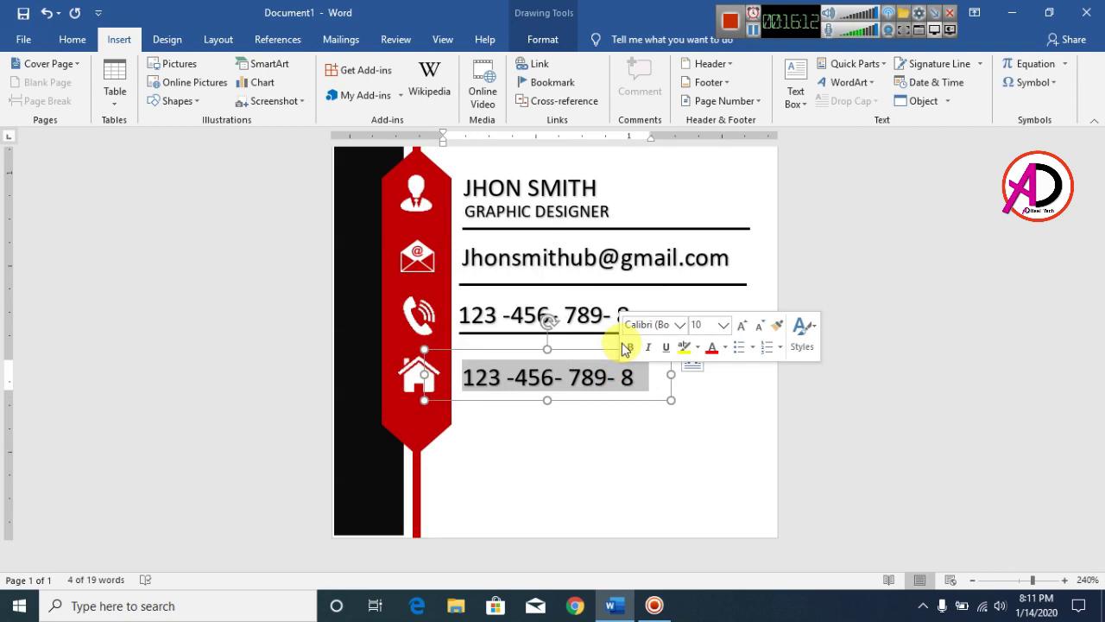
{"action": "type", "text": "type"}
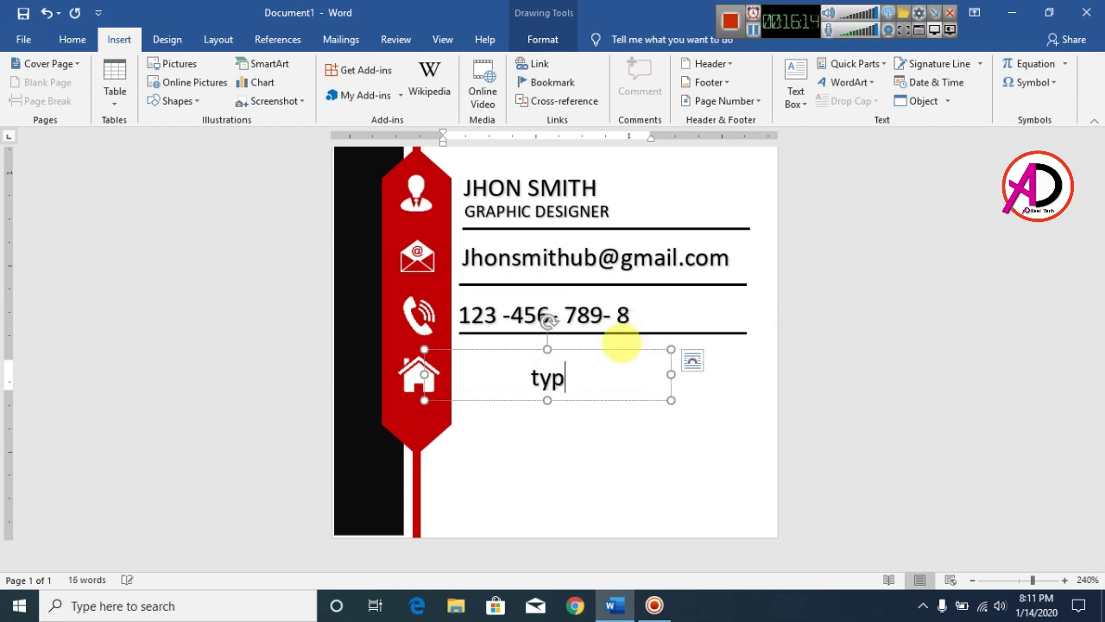
{"action": "key", "text": "BackSpace"}
{"action": "key", "text": "BackSpace"}
{"action": "key", "text": "BackSpace"}
{"action": "key", "text": "BackSpace"}
{"action": "key", "text": "BackSpace"}
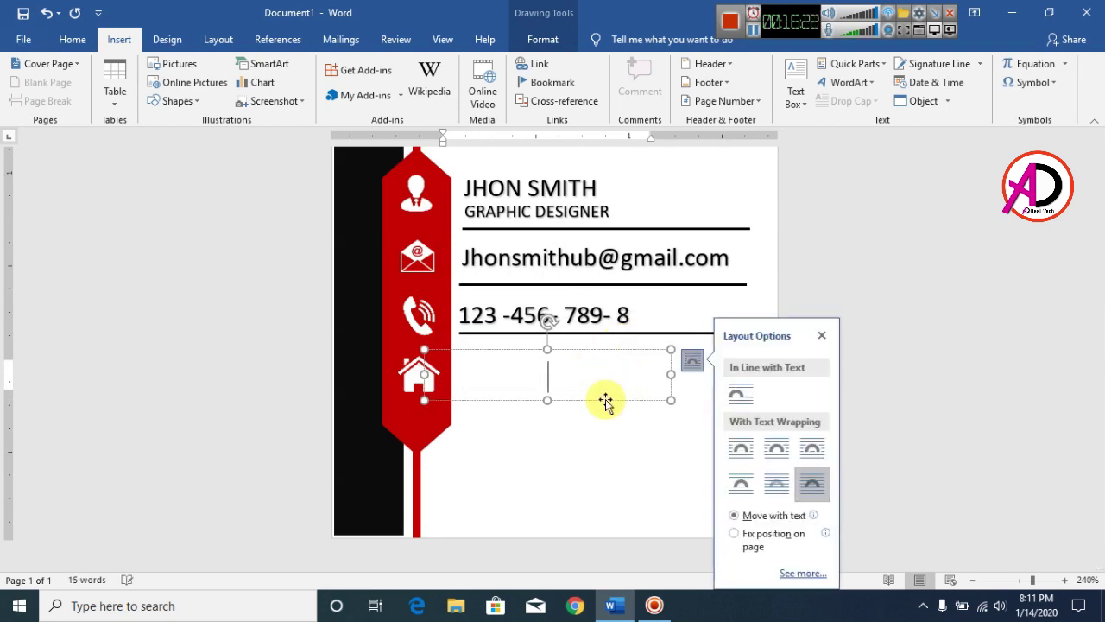
{"action": "type", "text": "TYPE YOUR ADDRSS"}
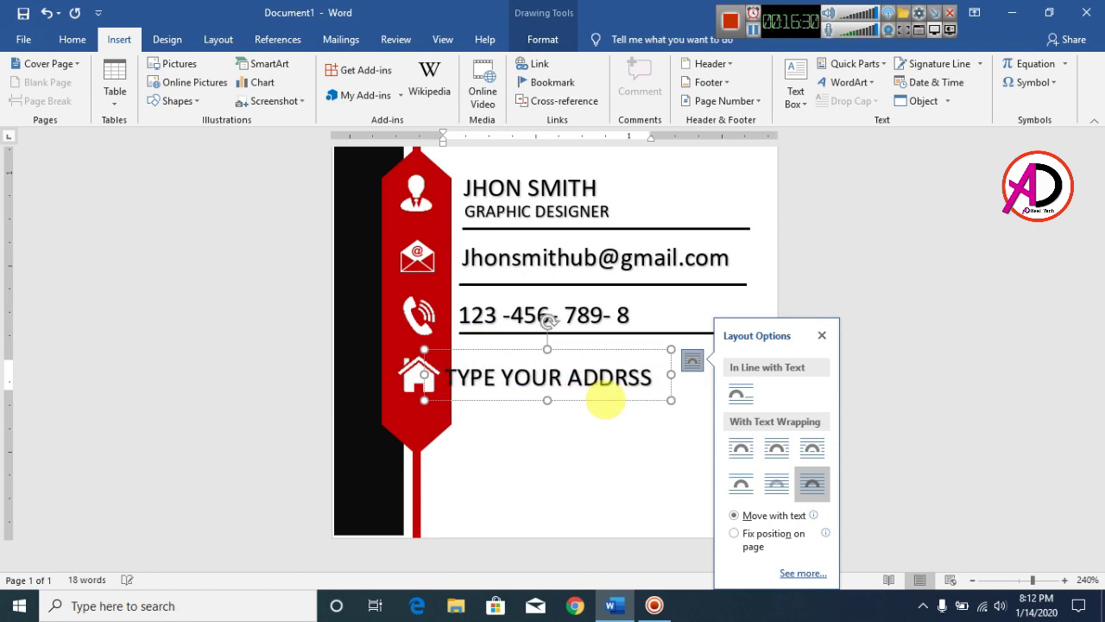
{"action": "left_click_drag", "start_coordinate": [671, 378], "coordinate": [769, 368]}
Correct 'HEER' to 'HERE' and align the address box with the house icon
{"action": "left_click", "coordinate": [720, 377]}
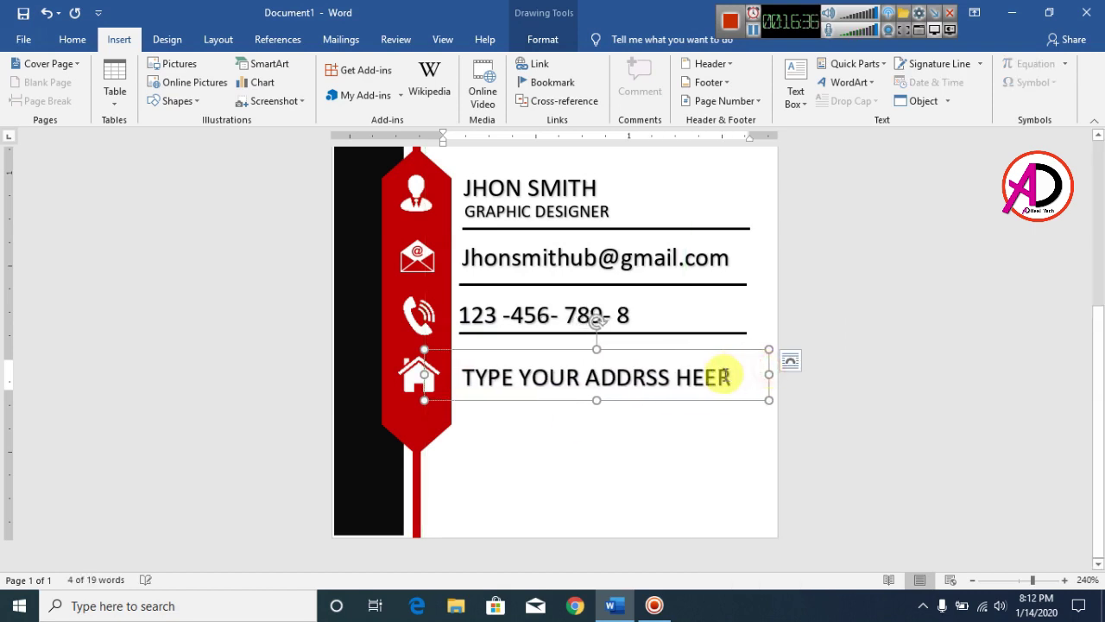
{"action": "key", "text": "BackSpace"}
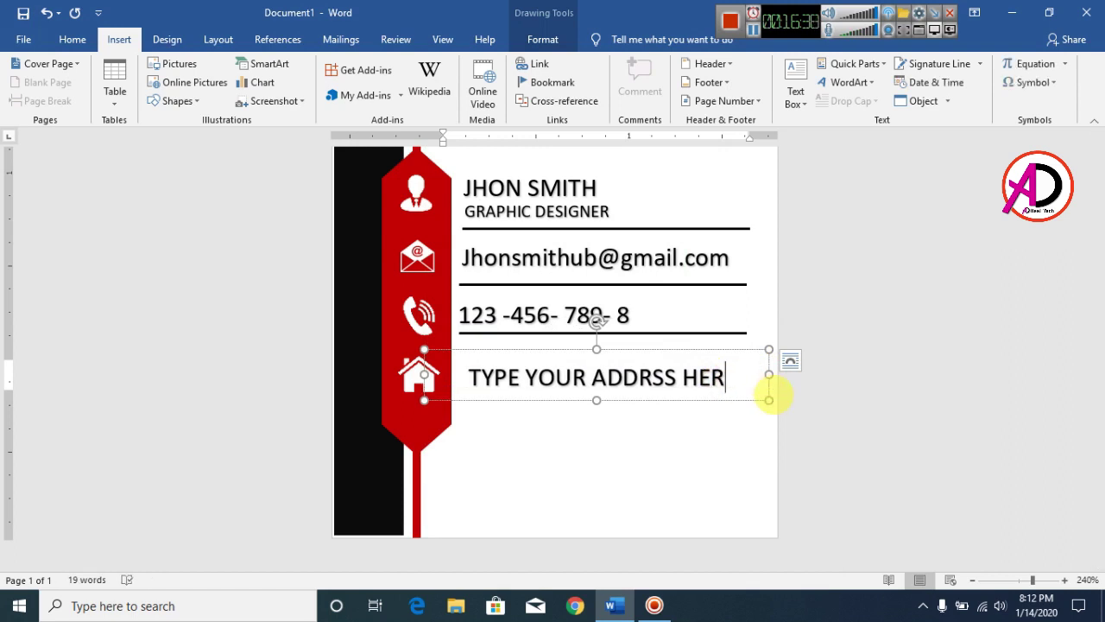
{"action": "type", "text": "E"}
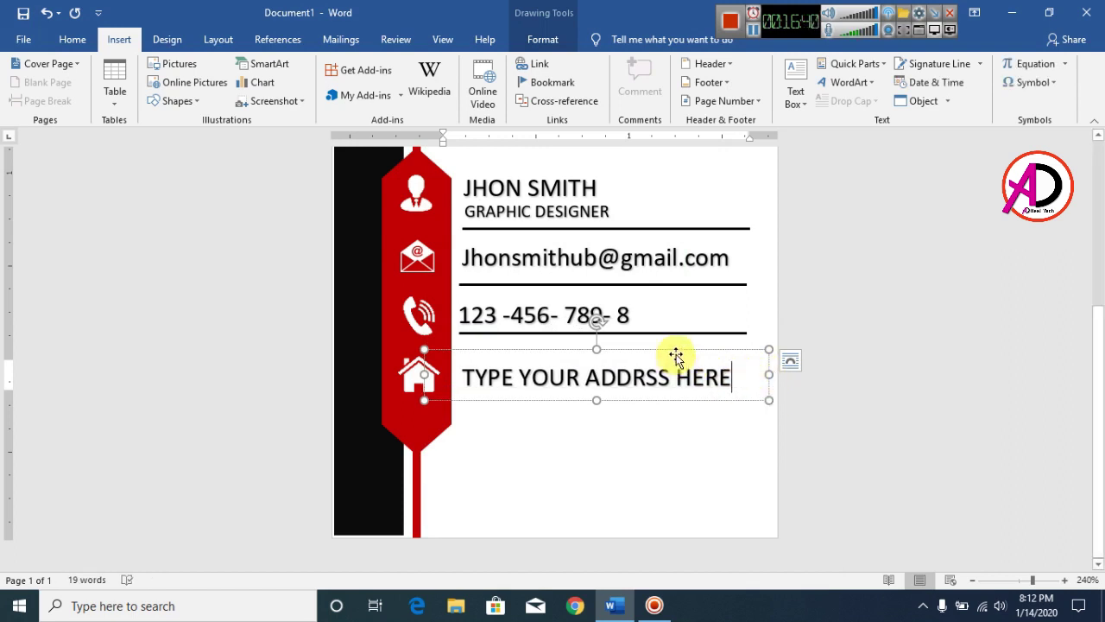
{"action": "left_click_drag", "start_coordinate": [676, 357], "coordinate": [667, 355]}
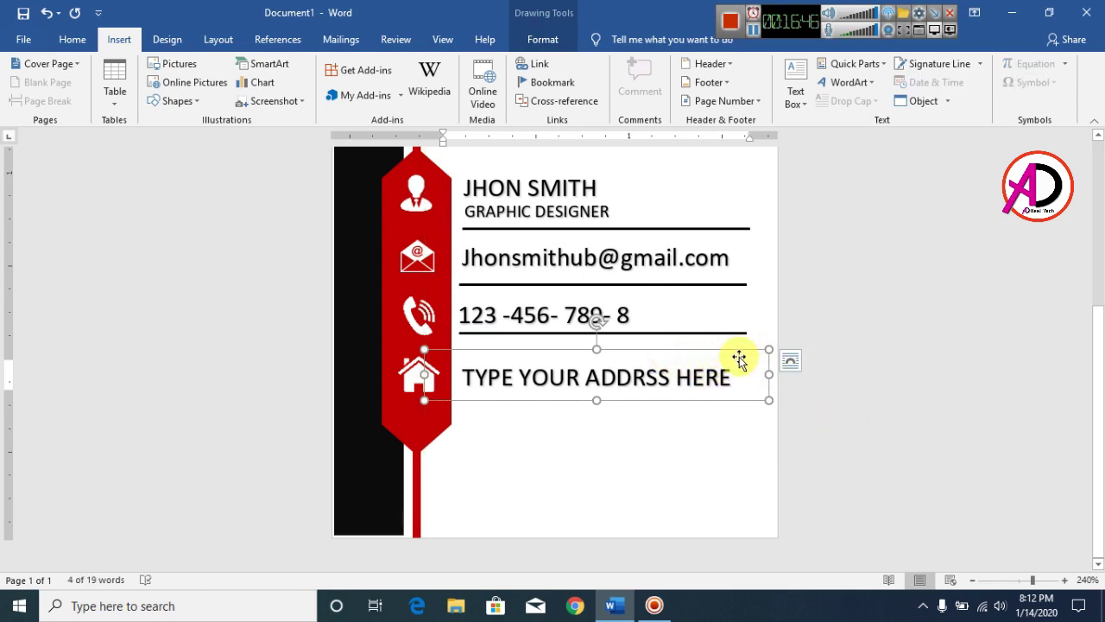
{"action": "left_click_drag", "start_coordinate": [739, 356], "coordinate": [734, 353]}
Copy the phone number underline and nudge it down beneath the address row
{"action": "left_click", "coordinate": [728, 330]}
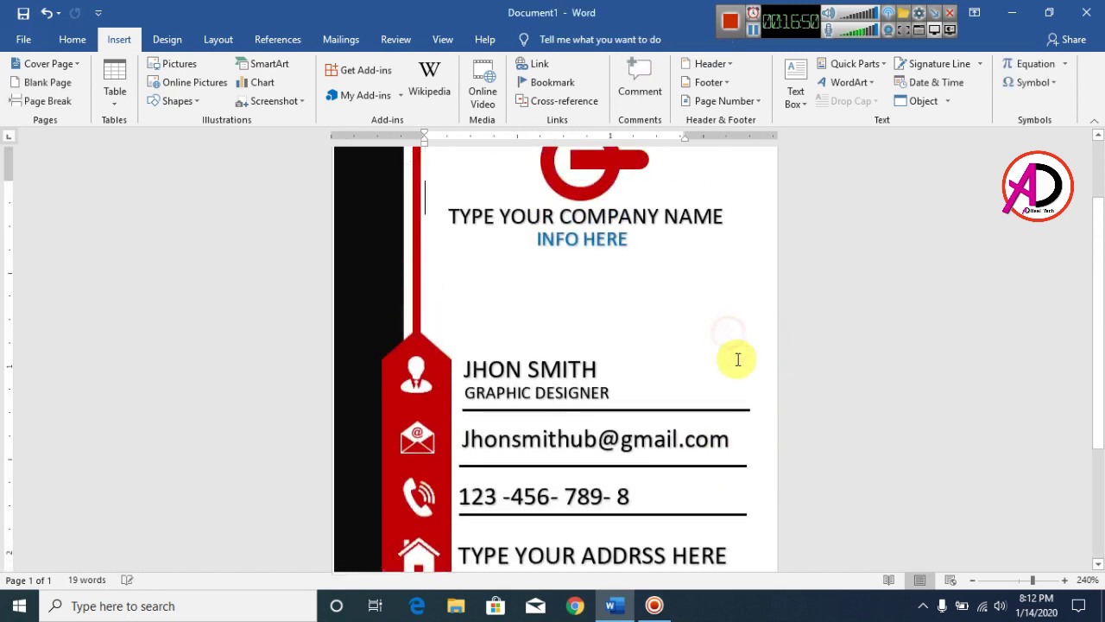
{"action": "scroll", "coordinate": [738, 359], "scroll_direction": "down", "scroll_amount": 3}
{"action": "left_click", "coordinate": [646, 334]}
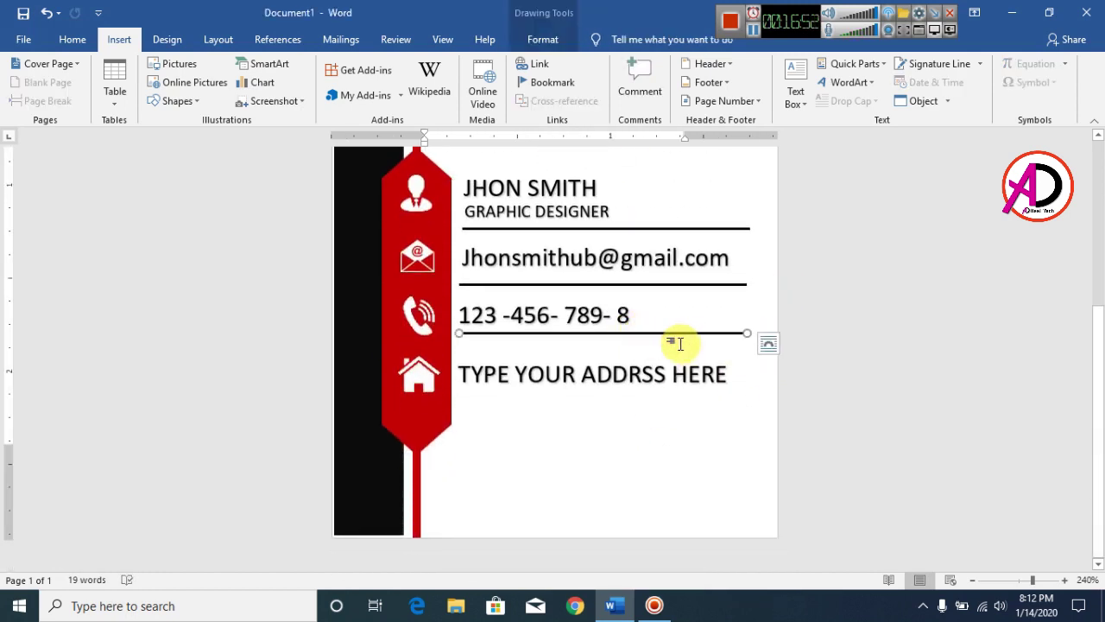
{"action": "left_click_drag", "start_coordinate": [681, 344], "coordinate": [739, 367]}
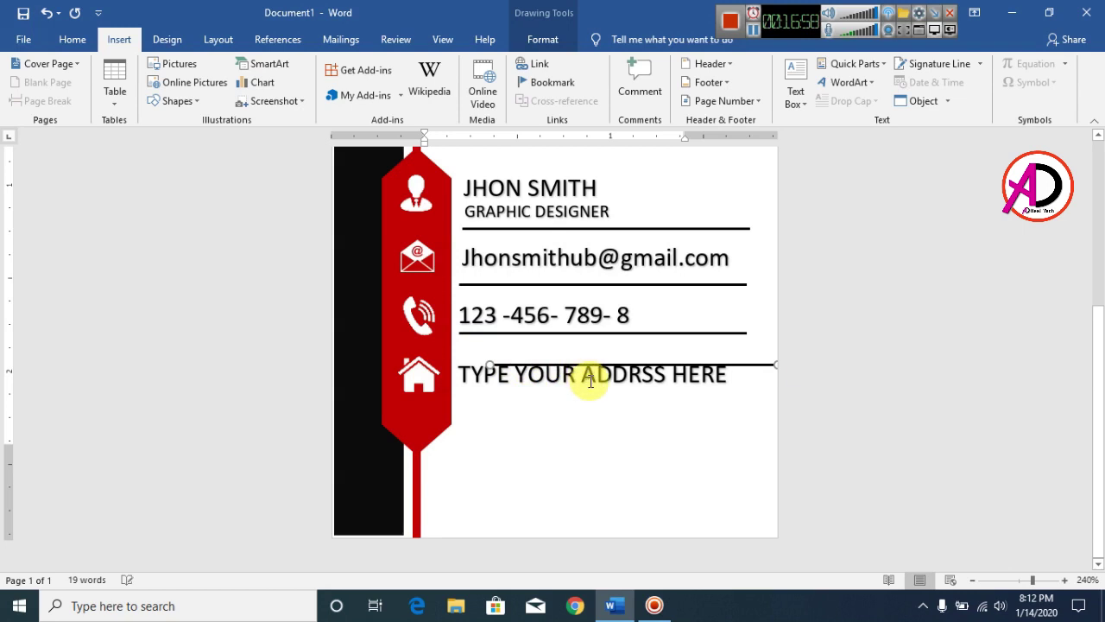
{"action": "key", "text": "Down"}
{"action": "key", "text": "Down"}
{"action": "key", "text": "Down"}
{"action": "key", "text": "ctrl+Down"}
{"action": "key", "text": "ctrl+Down"}
{"action": "key", "text": "ctrl+Down"}
{"action": "key", "text": "ctrl+Down"}
{"action": "key", "text": "ctrl+Down"}
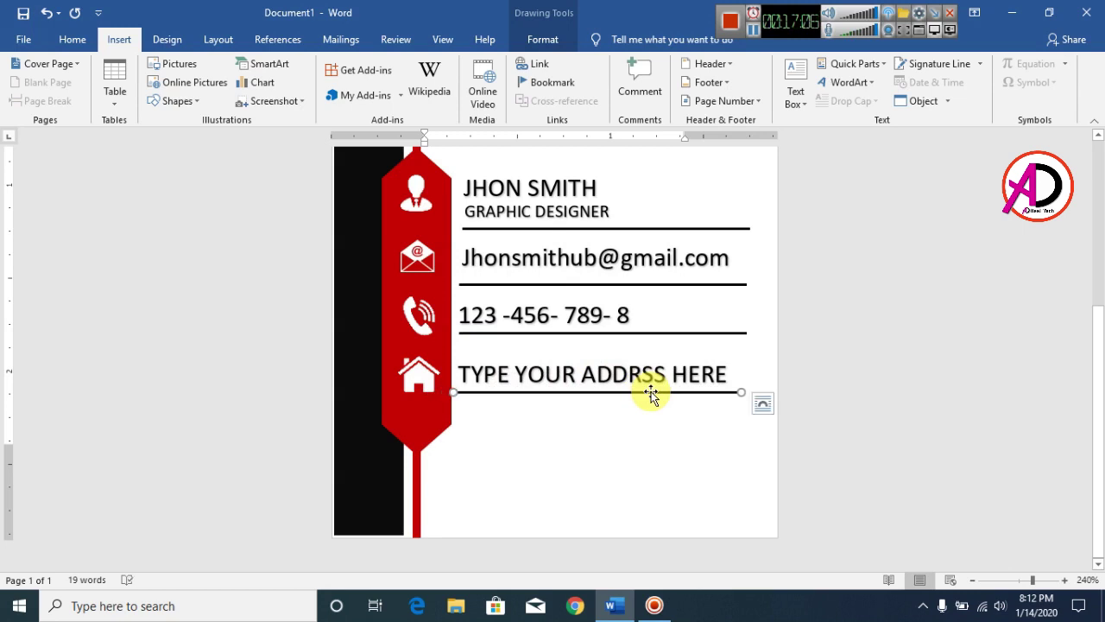
{"action": "scroll", "coordinate": [569, 386], "scroll_direction": "down", "scroll_amount": 11}
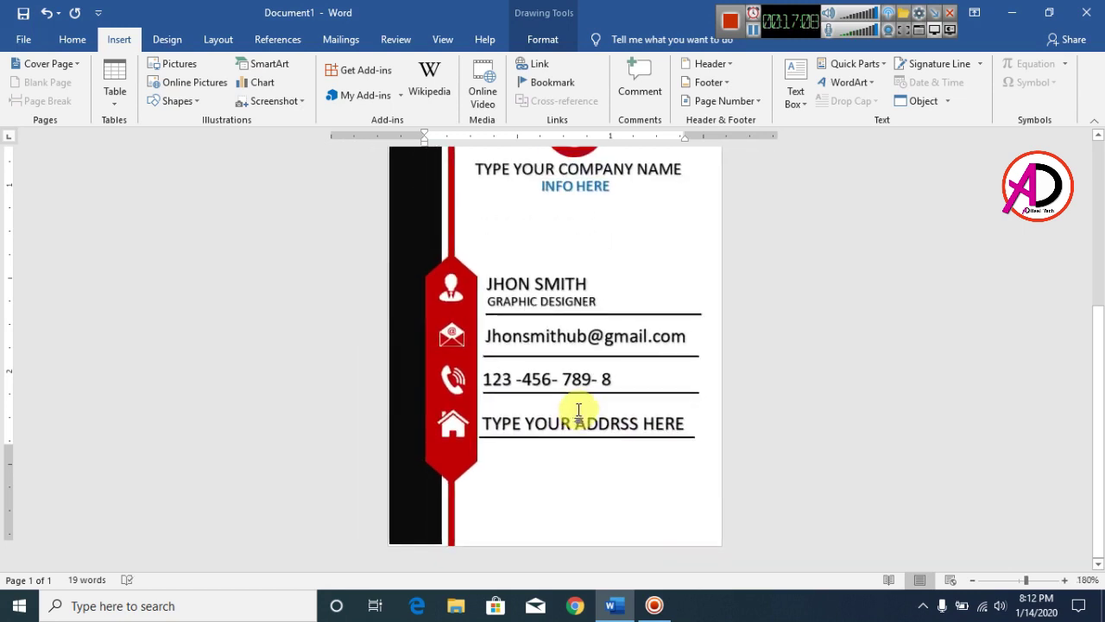
{"action": "scroll", "coordinate": [551, 411], "scroll_direction": "up", "scroll_amount": 2}
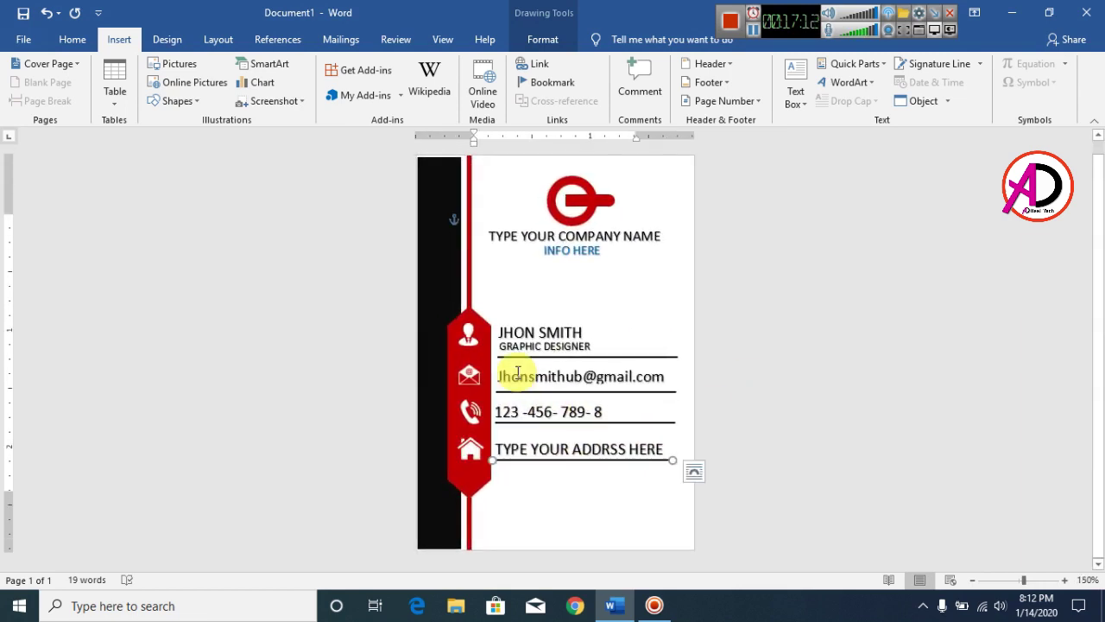
{"action": "left_click", "coordinate": [874, 356]}
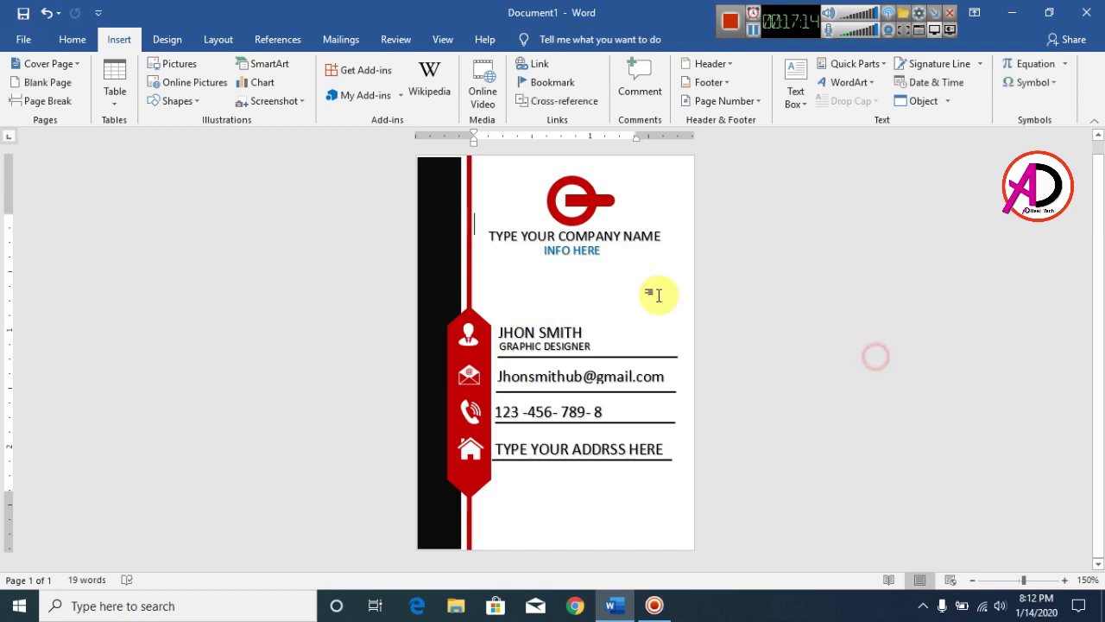
Save the document to the Desktop under the name 'Business Card'
{"action": "left_click", "coordinate": [24, 40]}
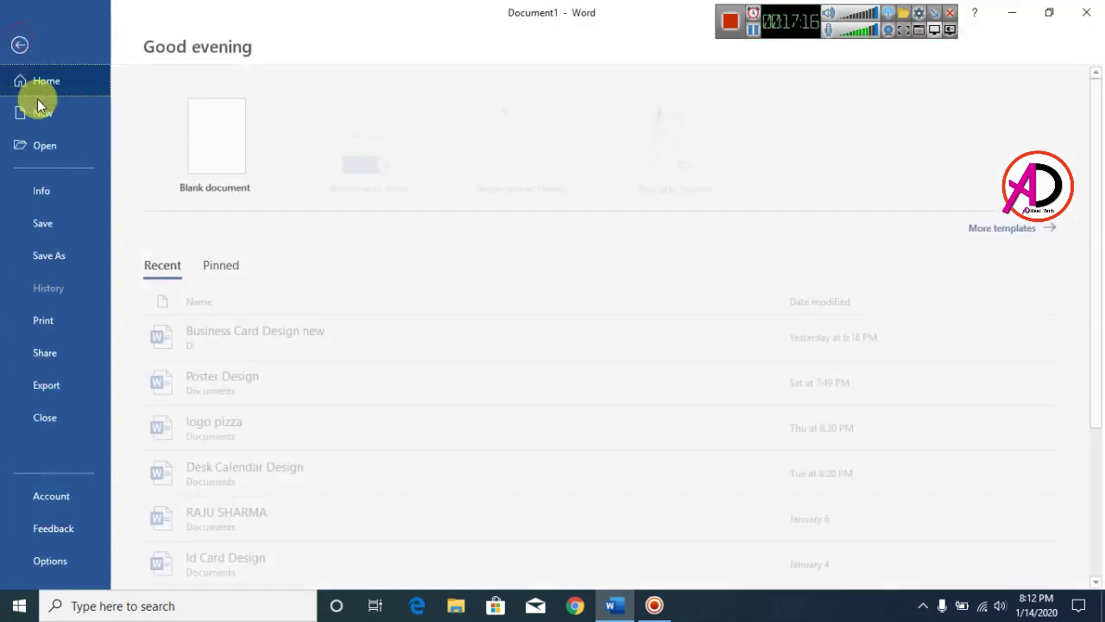
{"action": "left_click", "coordinate": [81, 233]}
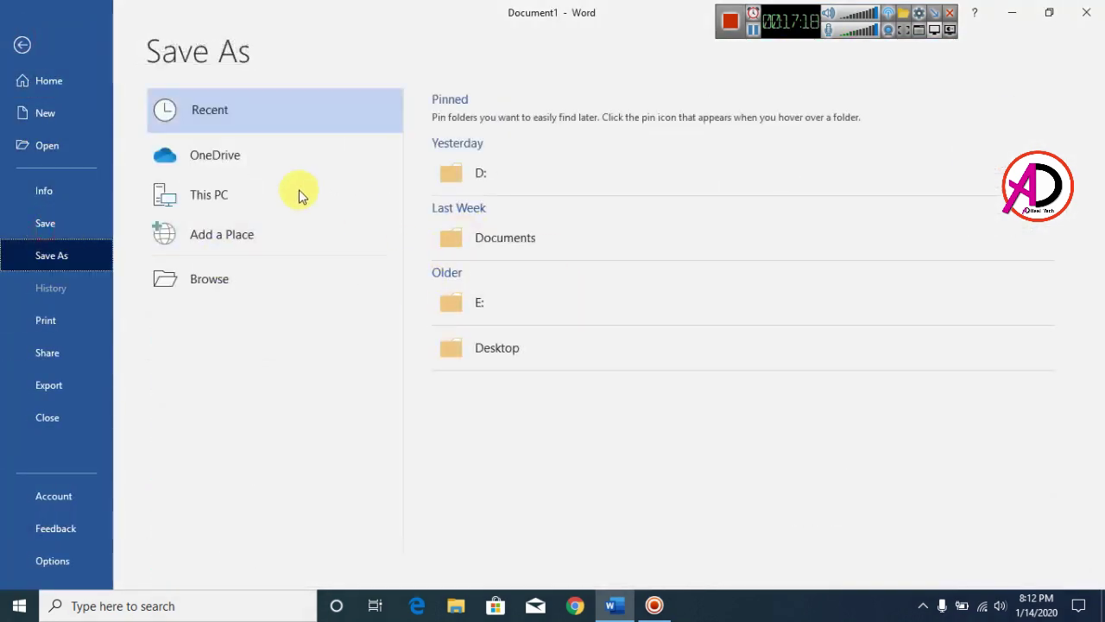
{"action": "left_click", "coordinate": [216, 294]}
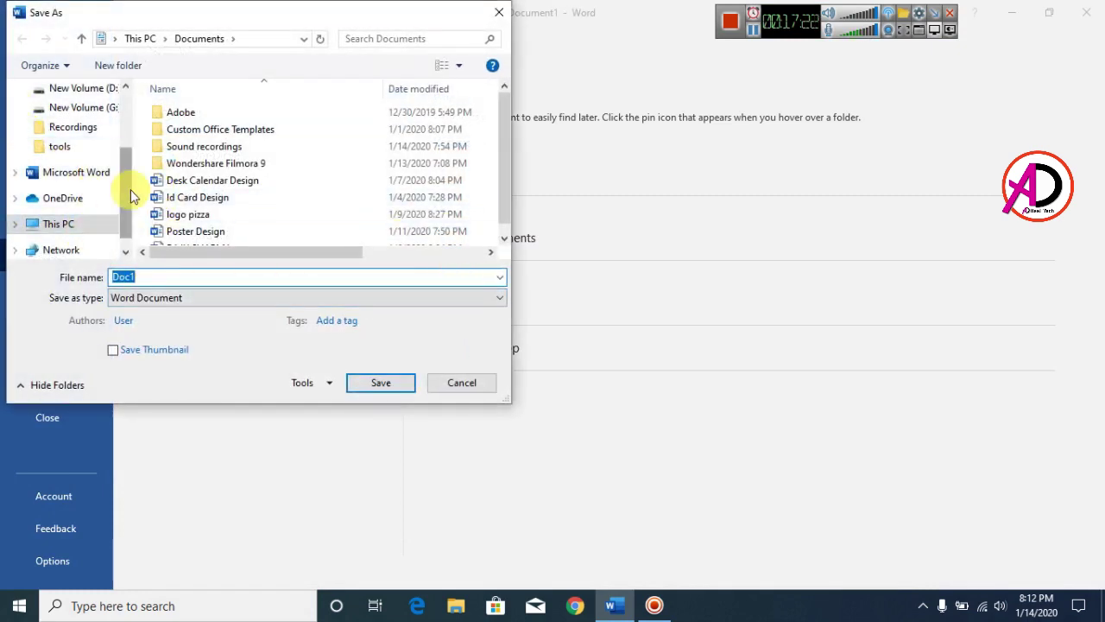
{"action": "left_click_drag", "start_coordinate": [130, 189], "coordinate": [128, 111]}
{"action": "left_click", "coordinate": [53, 120]}
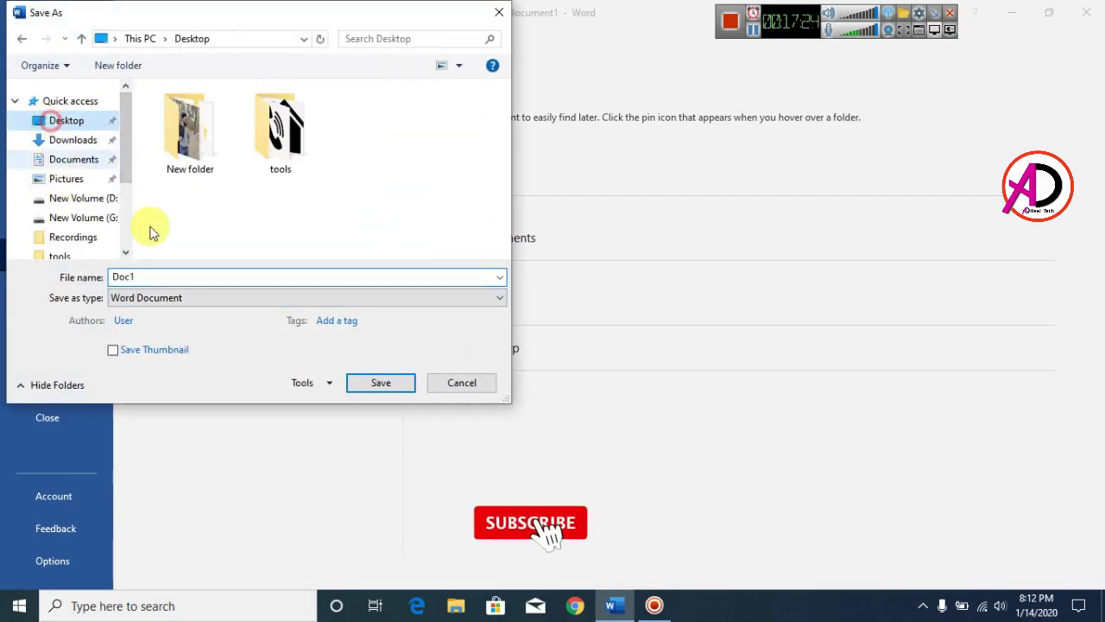
{"action": "left_click", "coordinate": [180, 276]}
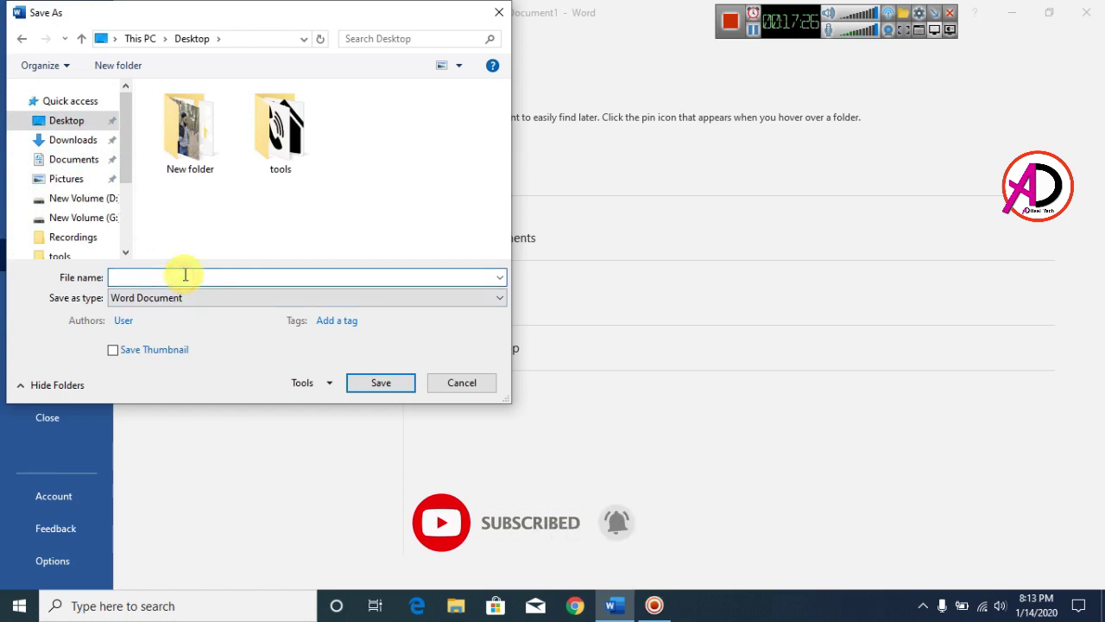
{"action": "type", "text": "b"}
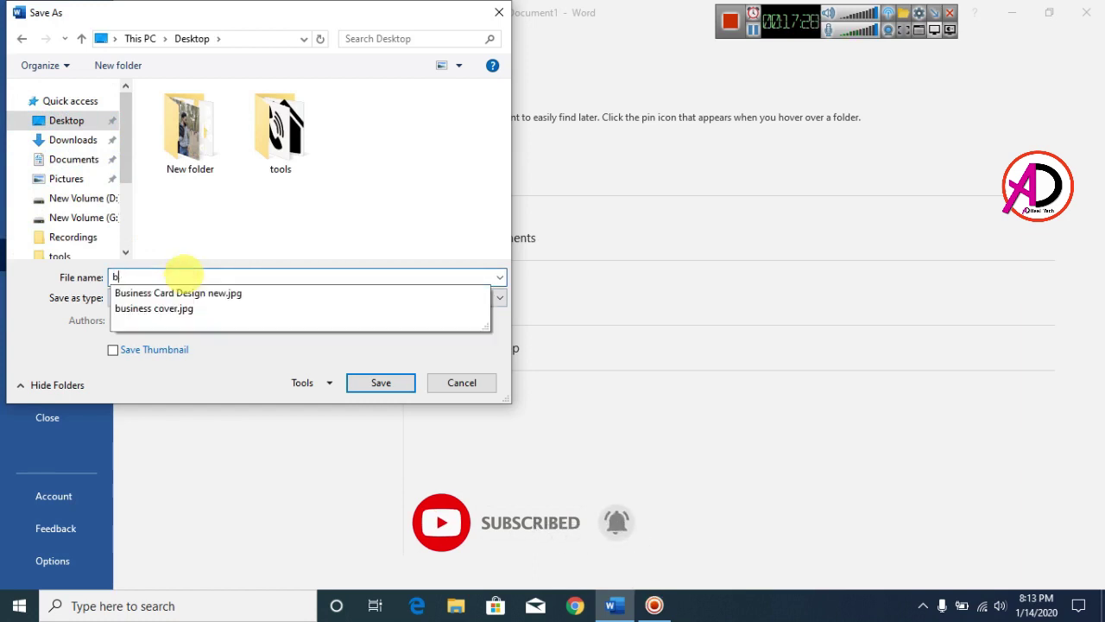
{"action": "key", "text": "BackSpace"}
{"action": "type", "text": "Bu"}
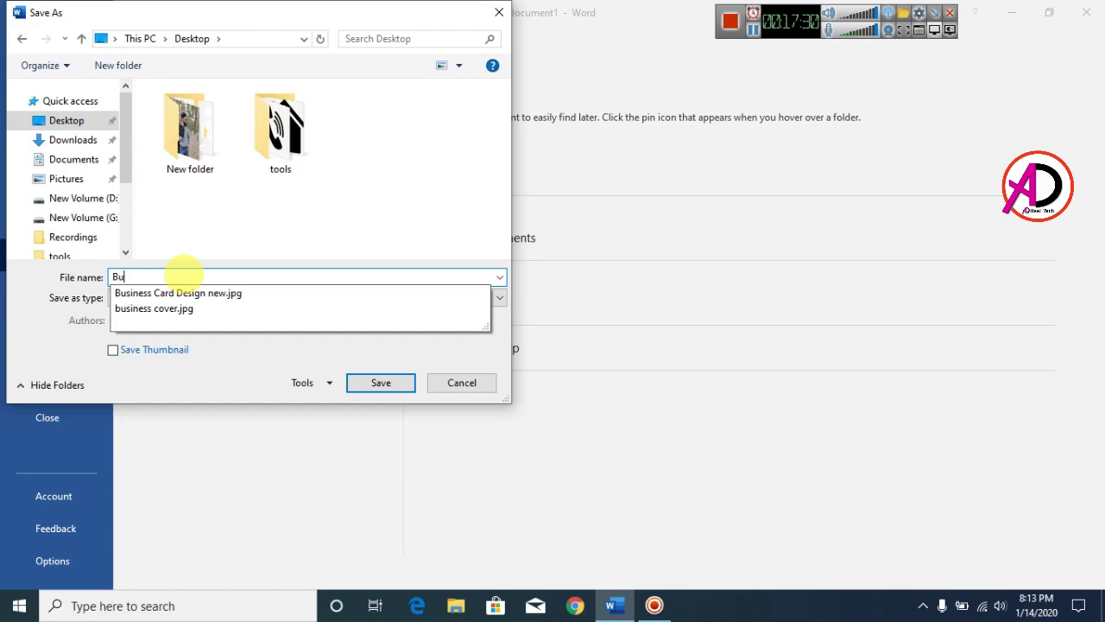
{"action": "type", "text": "siness Card"}
{"action": "key", "text": "Return"}
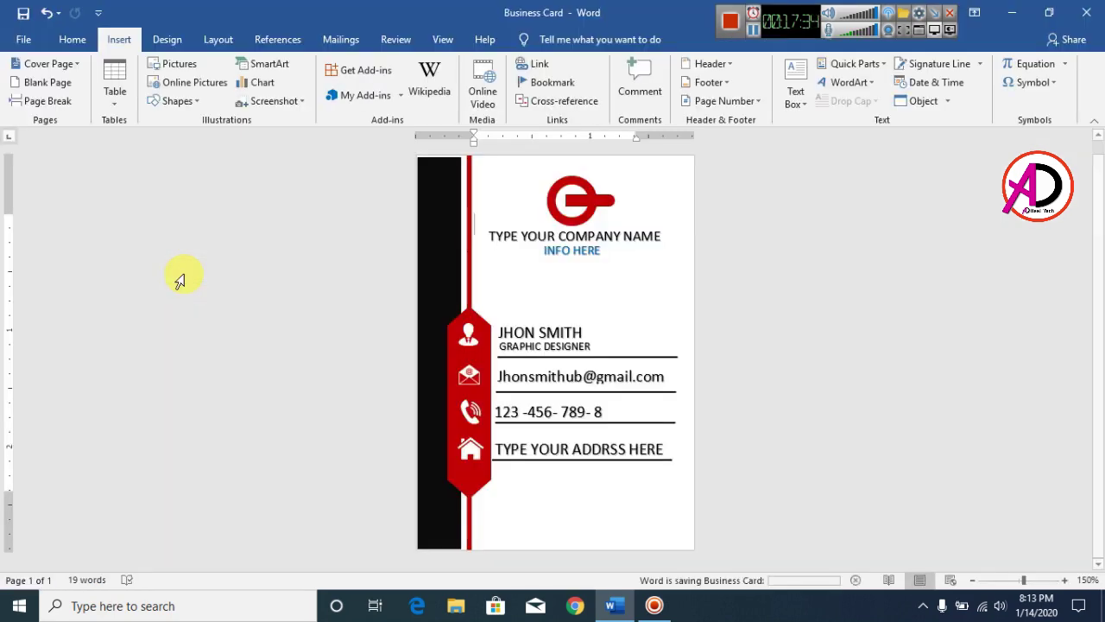